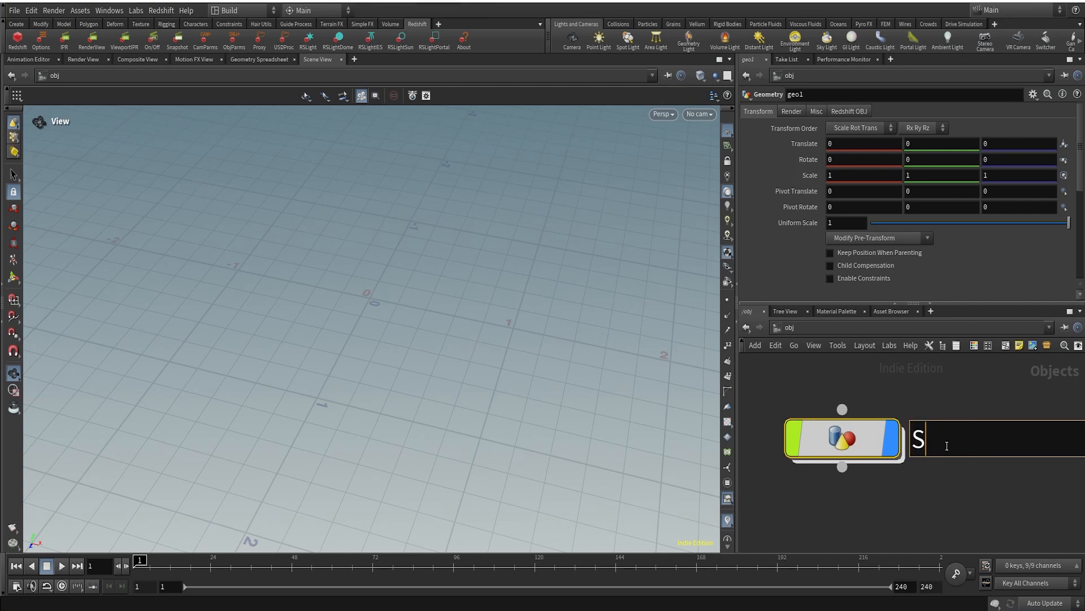
Rename the geometry object to Sim and colour its node purple.
click(952, 510)
click(857, 435)
key(c)
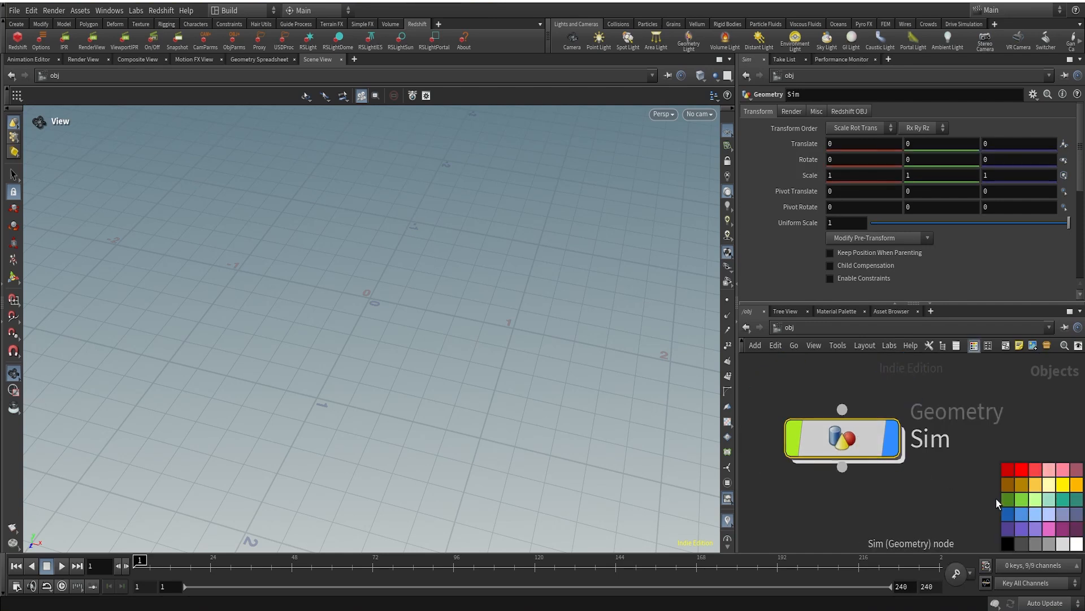
click(1010, 529)
key(c)
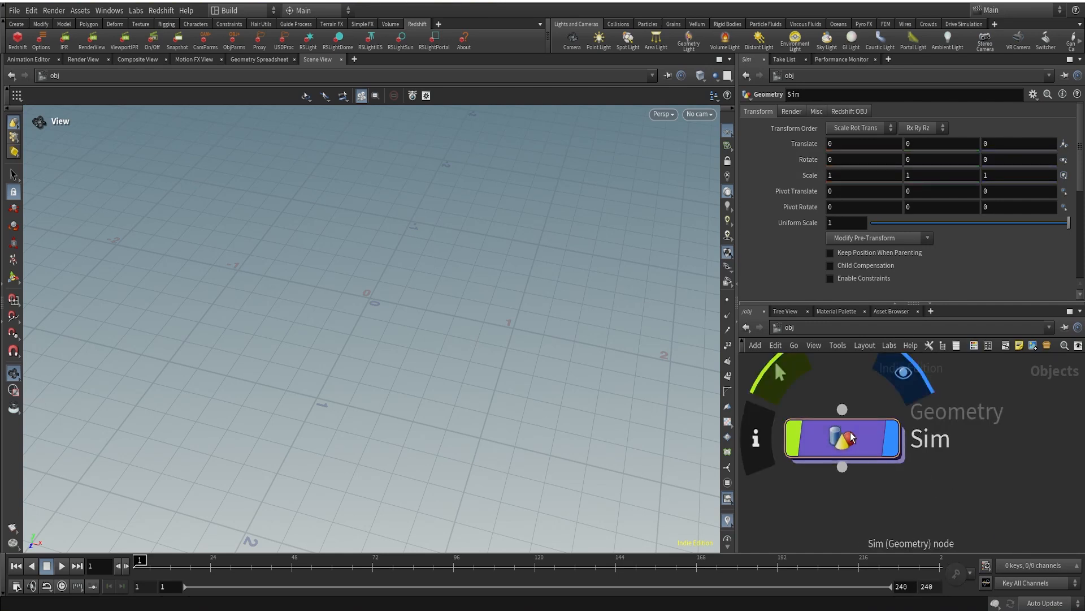
Go inside the Sim object and add a Grid node to its empty network.
double_click(852, 437)
key(Tab)
text(grid)
key(Return)
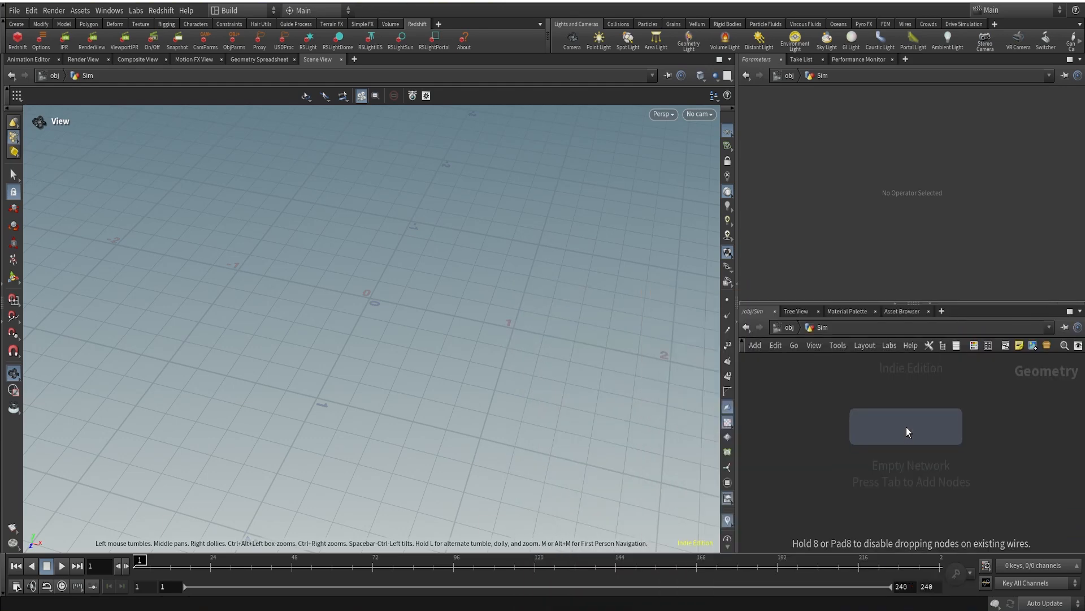
click(896, 426)
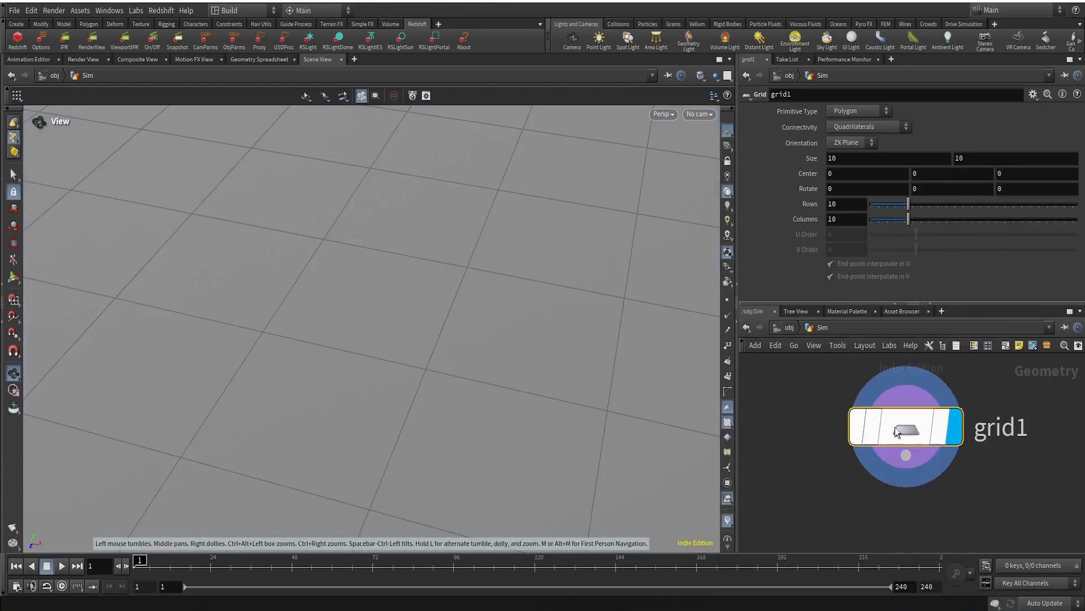
Set the grid's size to 4 by 4 with 2 rows and 2 columns.
double_click(860, 158)
text(4)
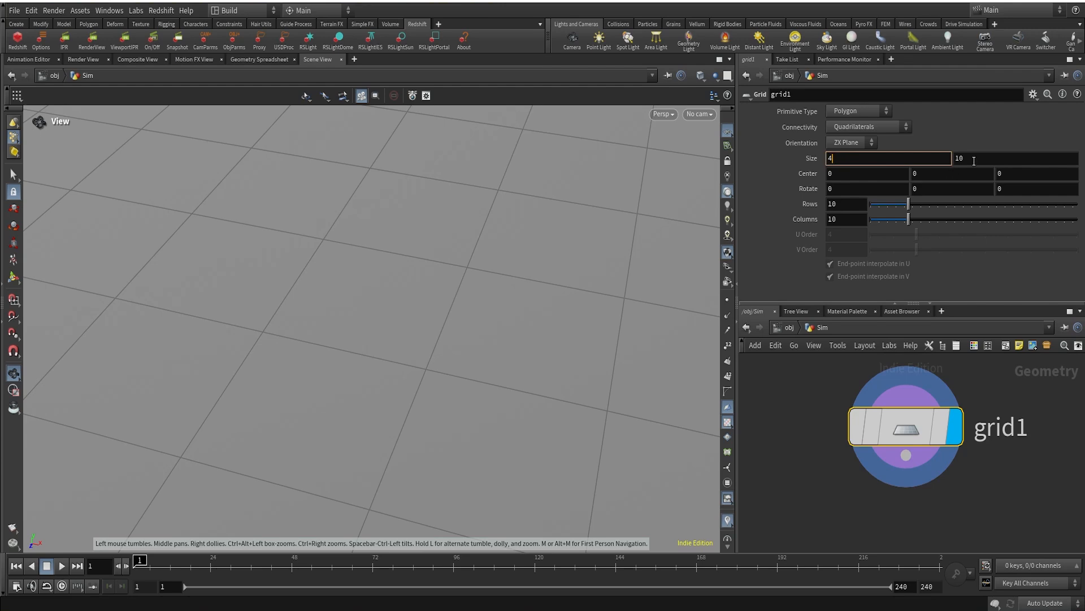
key(Tab)
text(4)
click(818, 397)
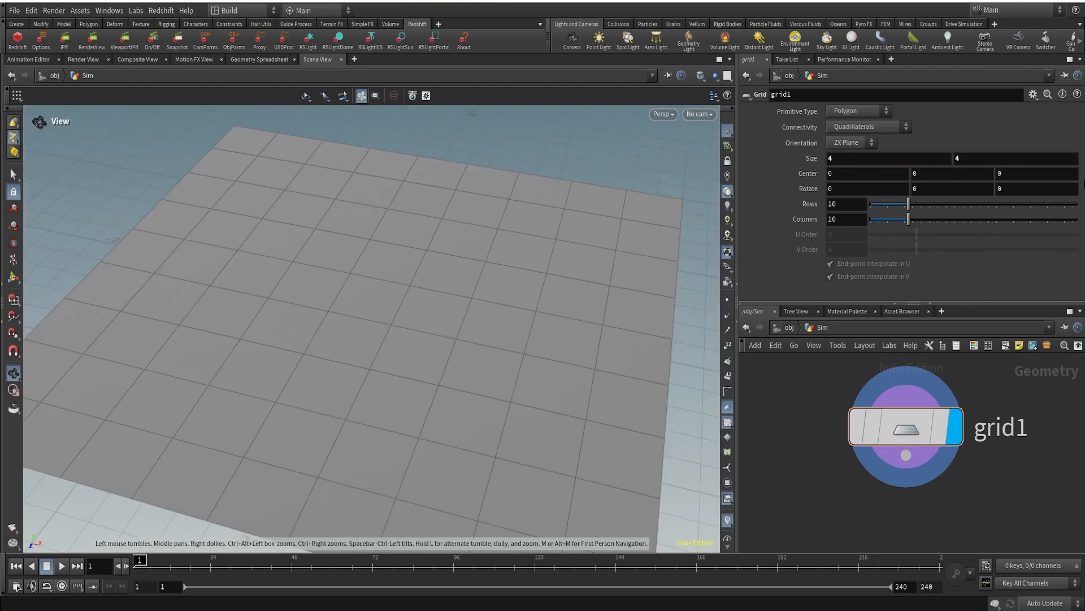
text(2)
key(Tab)
text(2)
click(795, 402)
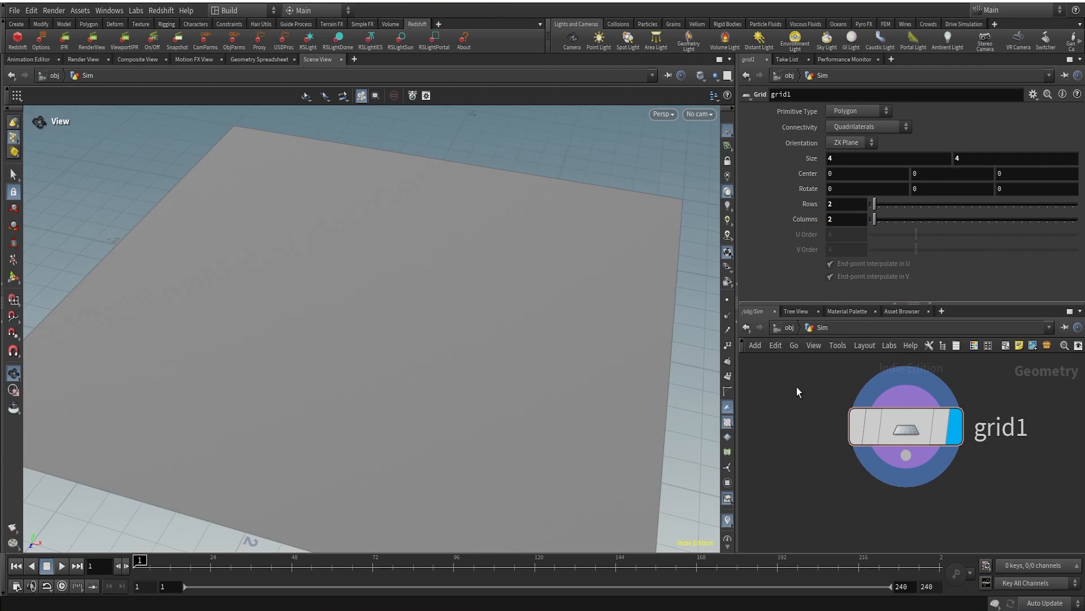
Add a Remesh node fed by the grid's output.
scroll(803, 400, down, 1)
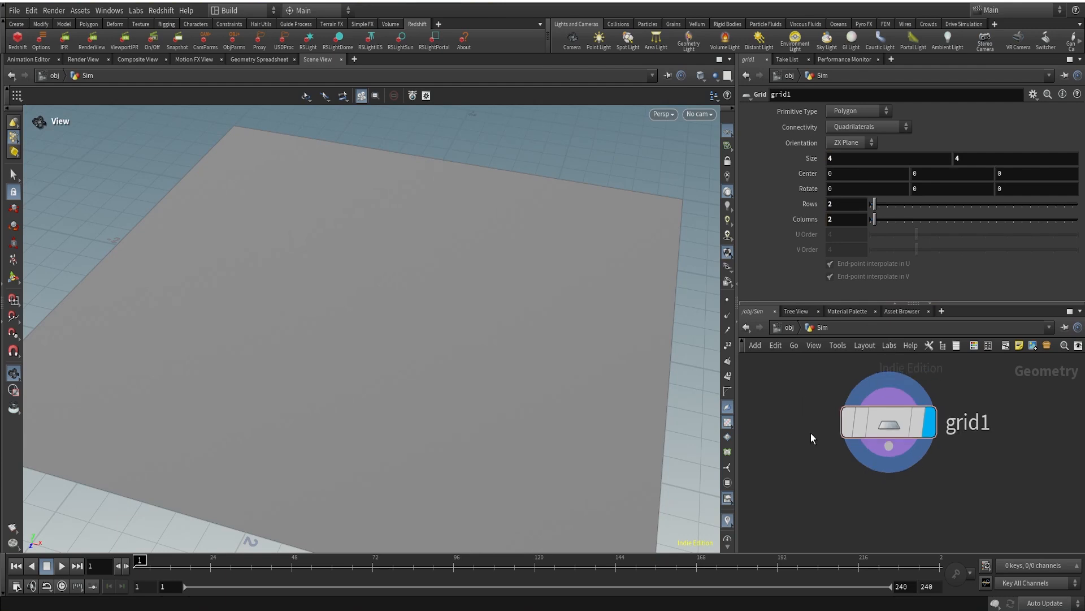
scroll(810, 432, down, 2)
middle_drag(874, 506, 871, 461)
click(873, 412)
key(Tab)
text(remesh)
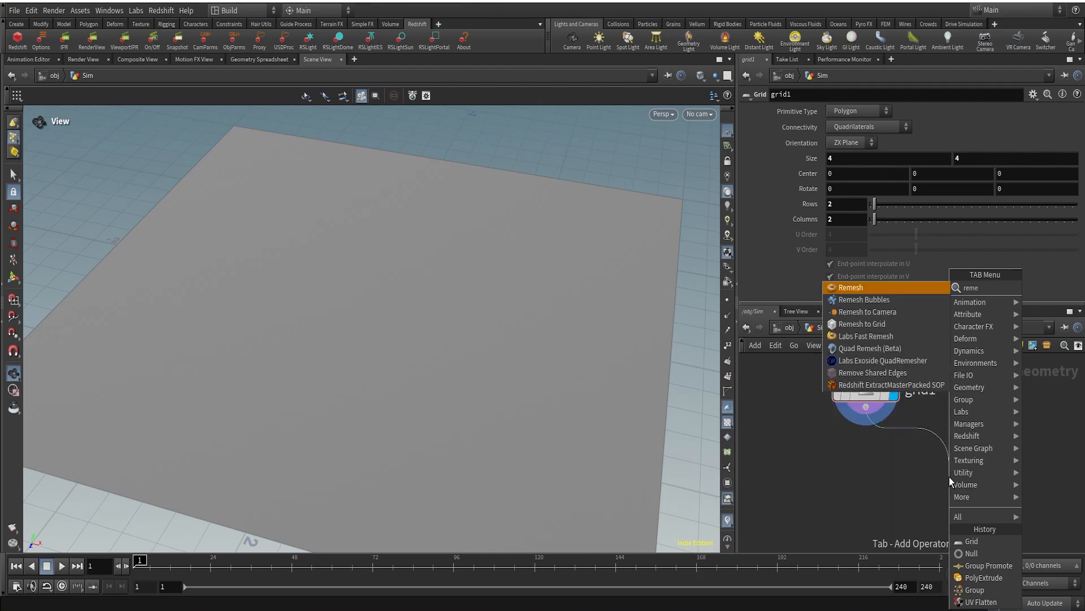
key(Return)
click(976, 480)
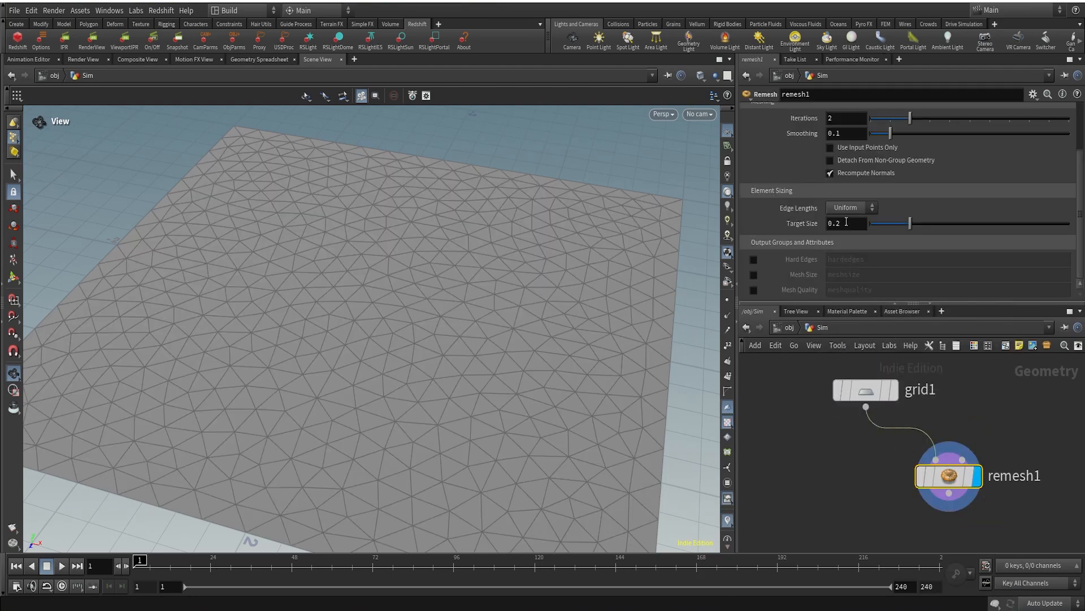
Set the remesh's target size to 0.02.
drag(848, 224, 784, 221)
text(0.02)
key(Return)
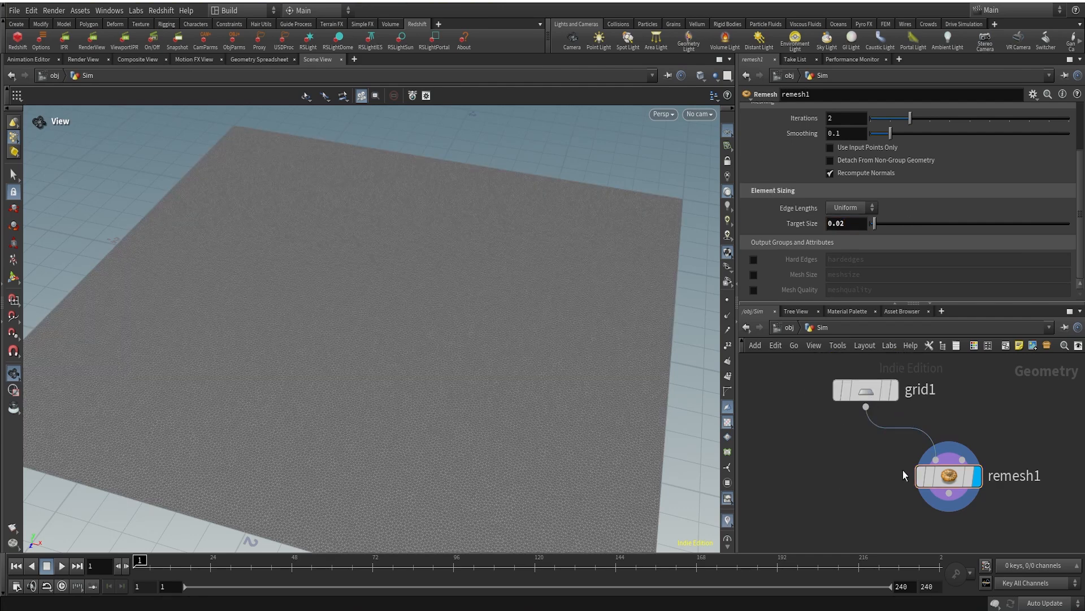
Add a UV Flatten node connected to the remesh's output and display its result.
scroll(904, 471, down, 3)
middle_drag(903, 474, 861, 420)
scroll(886, 456, up, 3)
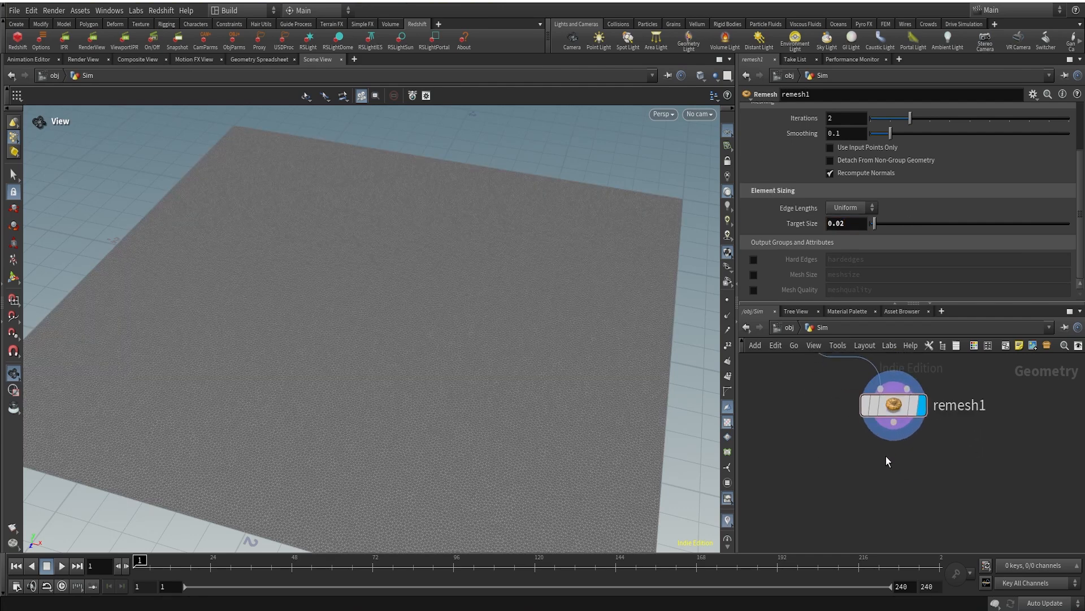
key(Tab)
text(uvf)
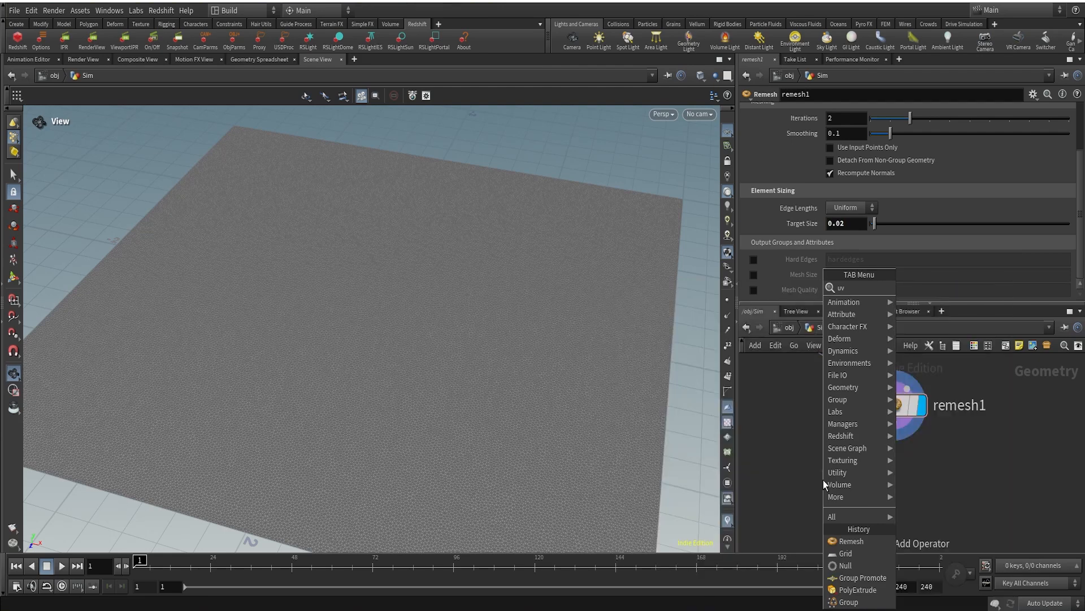
key(Return)
click(823, 480)
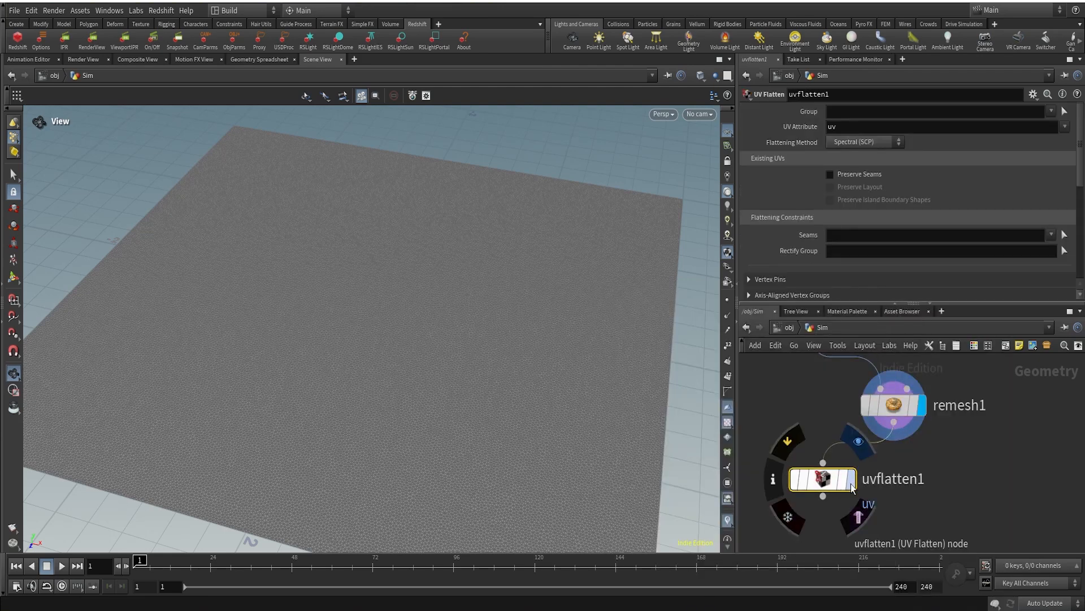
key(r)
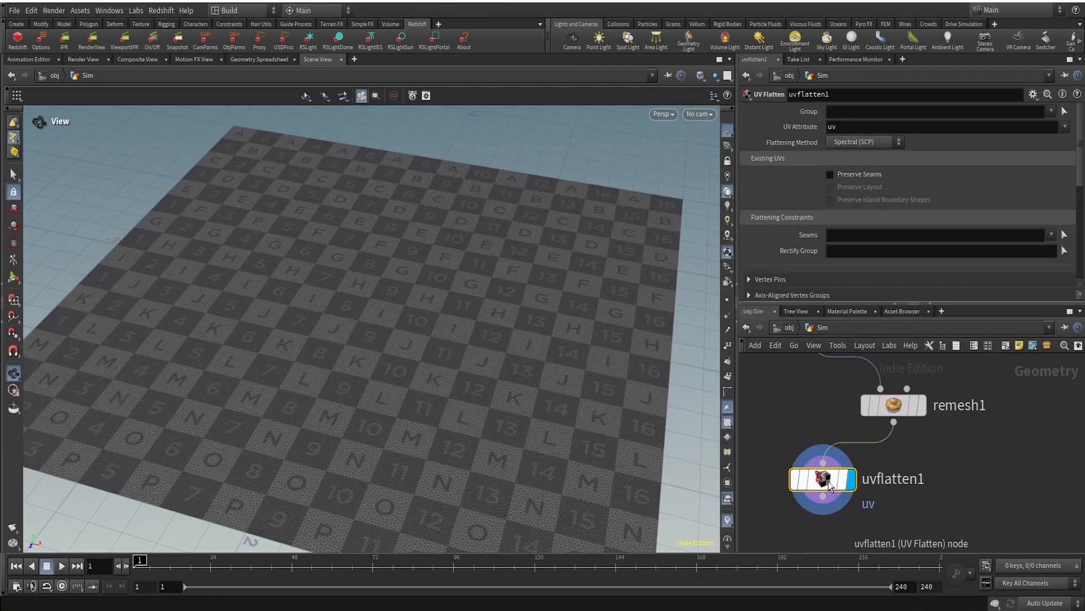
Automatically lay out the network's nodes in a tidy column.
scroll(966, 474, down, 3)
scroll(892, 455, up, 3)
key(l)
Add a Group node connected to the UV Flatten output and set it as the displayed node.
scroll(961, 464, down, 4)
middle_drag(955, 460, 937, 400)
scroll(925, 404, up, 5)
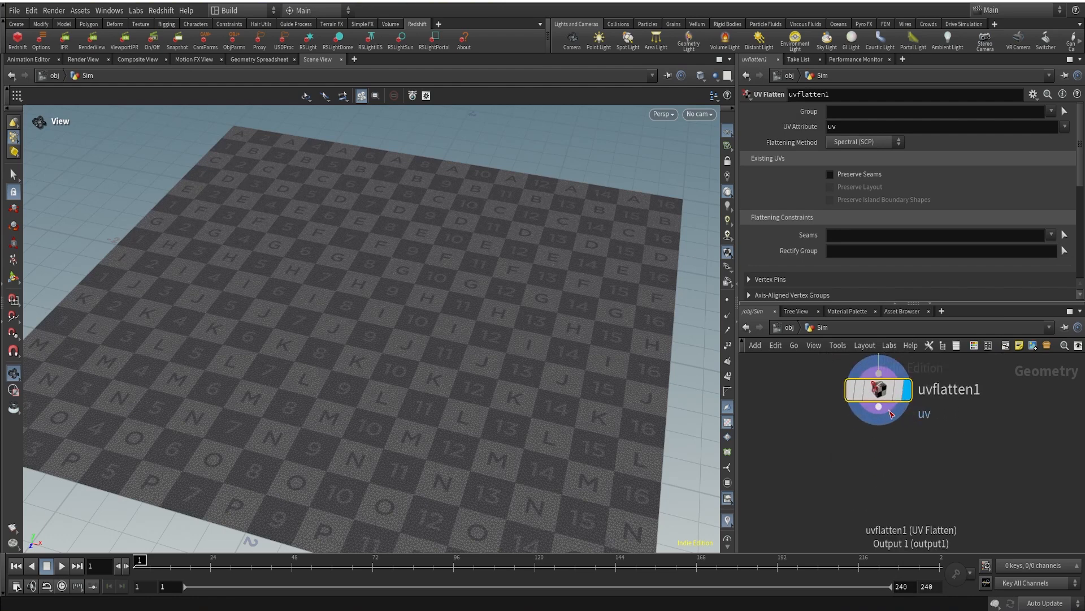
click(879, 407)
key(Tab)
text(group)
key(Return)
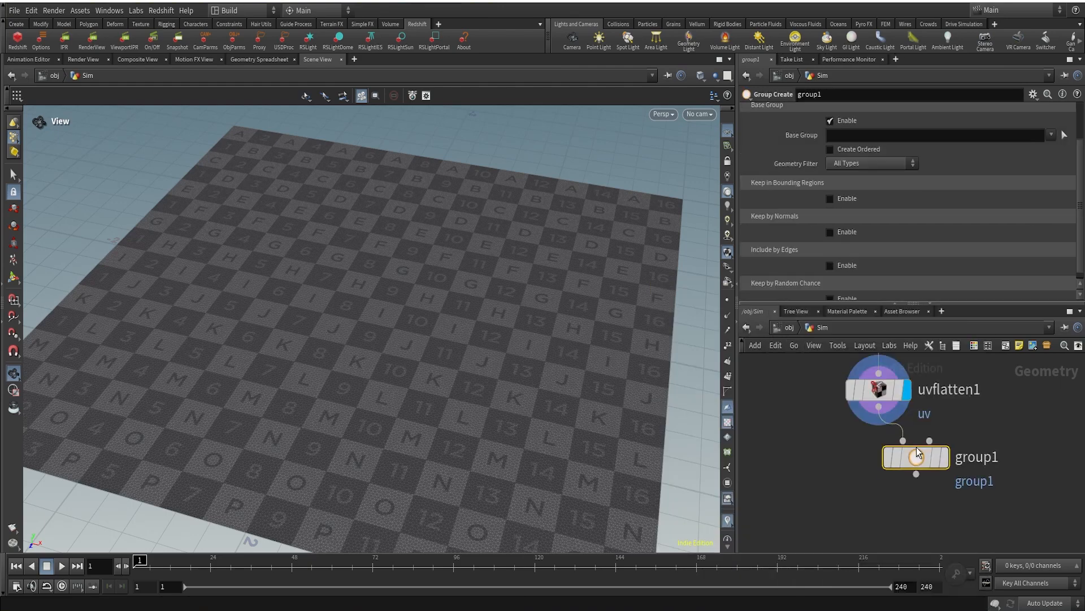
click(938, 479)
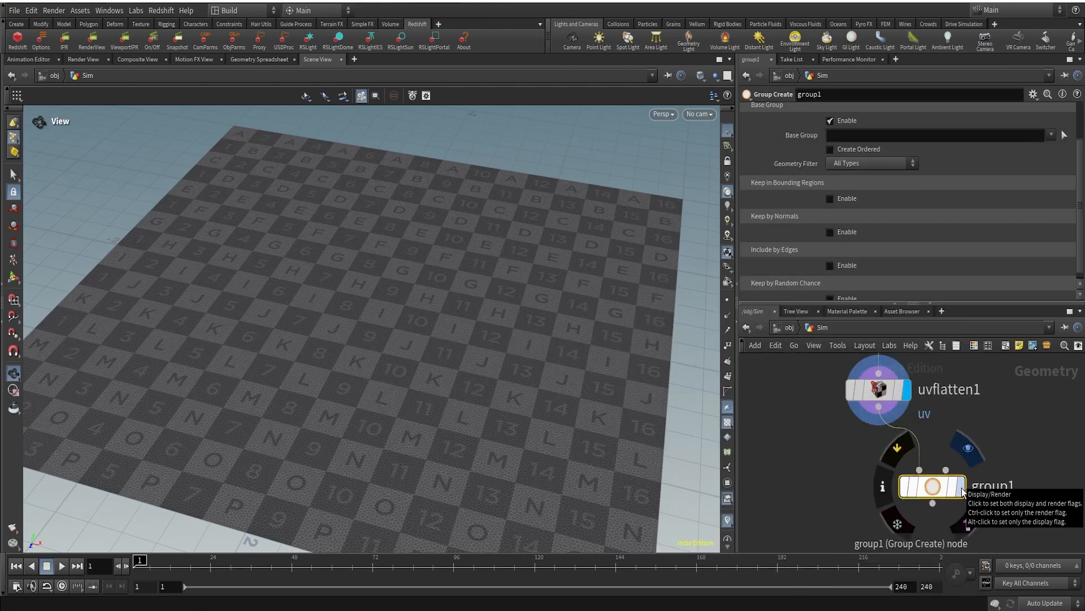
click(962, 487)
Name the new group pin and set its group type to Points.
scroll(871, 209, up, 2)
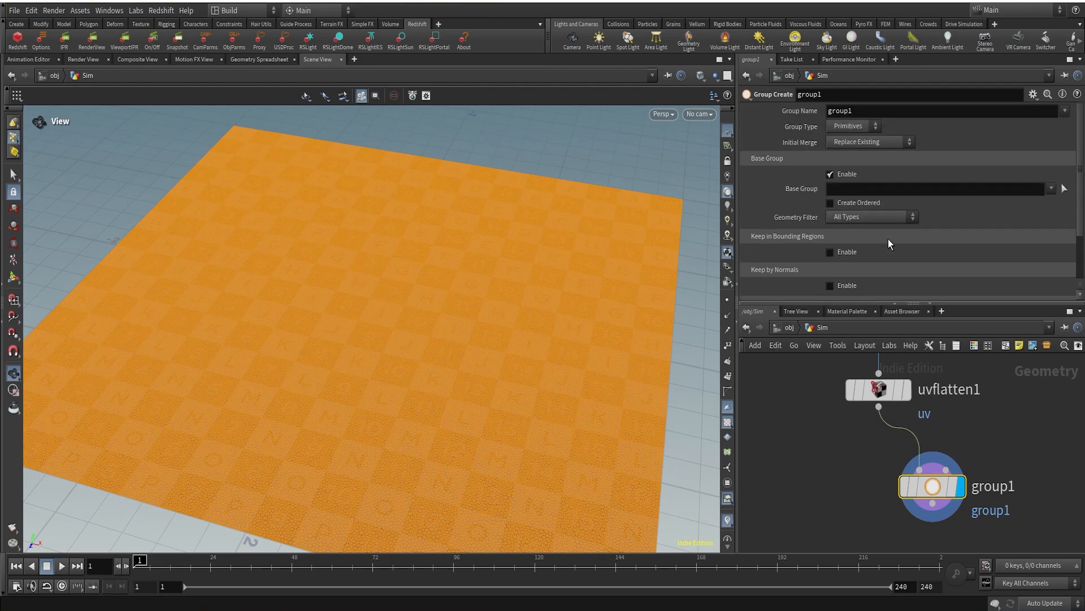
double_click(867, 110)
text(pin)
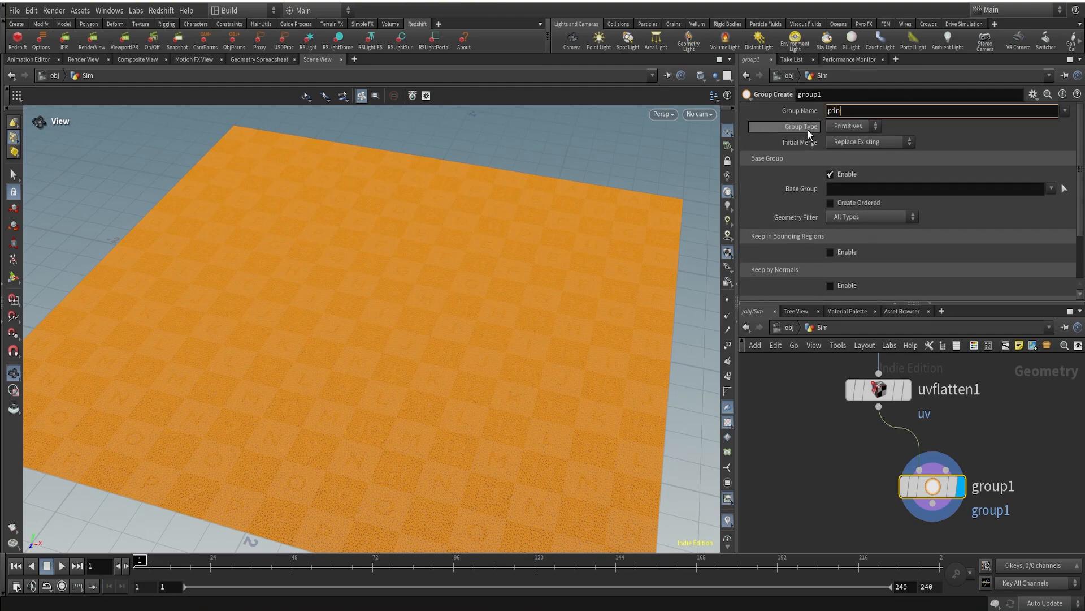
click(848, 126)
click(841, 151)
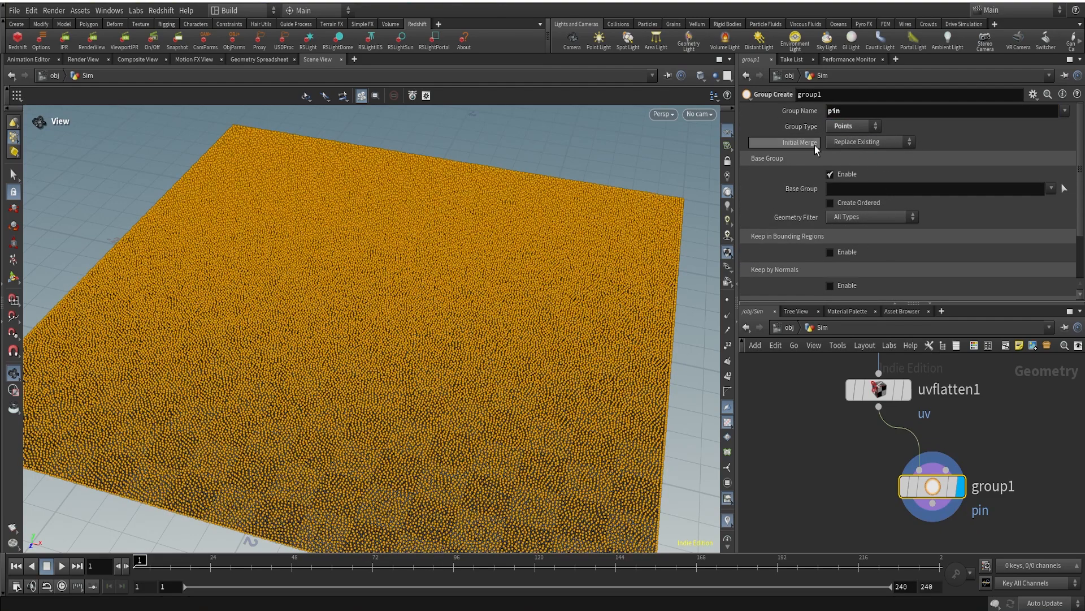
Disable the pin group's base group, include points by unshared edges instead, and place the node beneath UV Flatten.
click(830, 174)
scroll(831, 243, down, 2)
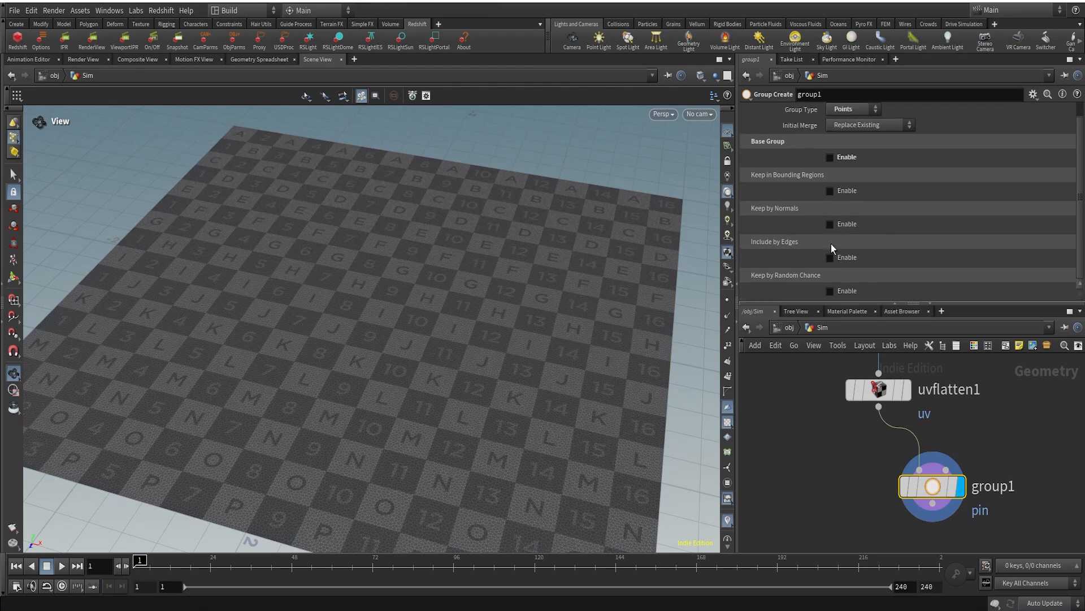
click(829, 257)
scroll(829, 258, down, 3)
scroll(829, 256, down, 1)
click(829, 248)
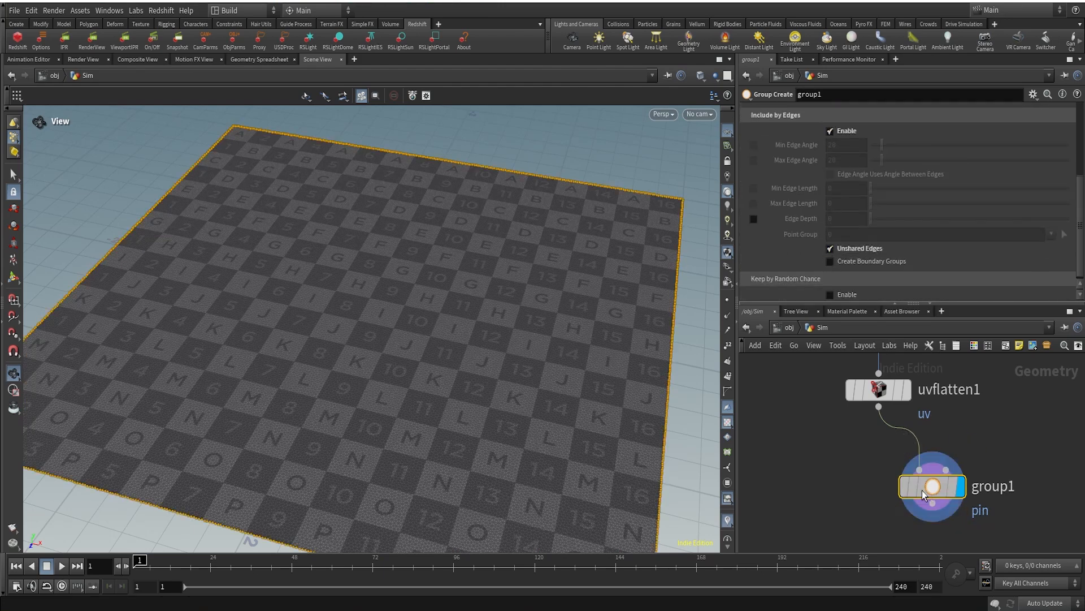
drag(928, 491, 882, 483)
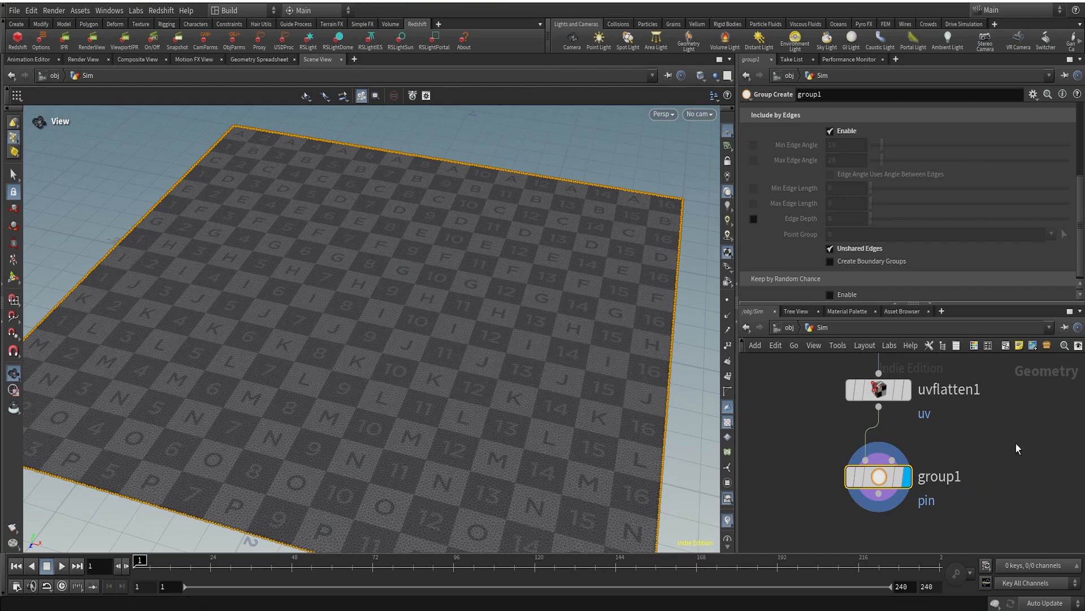
Add a PolyExtrude node connected to the pin group node's output.
scroll(1024, 466, down, 2)
middle_drag(1025, 465, 992, 408)
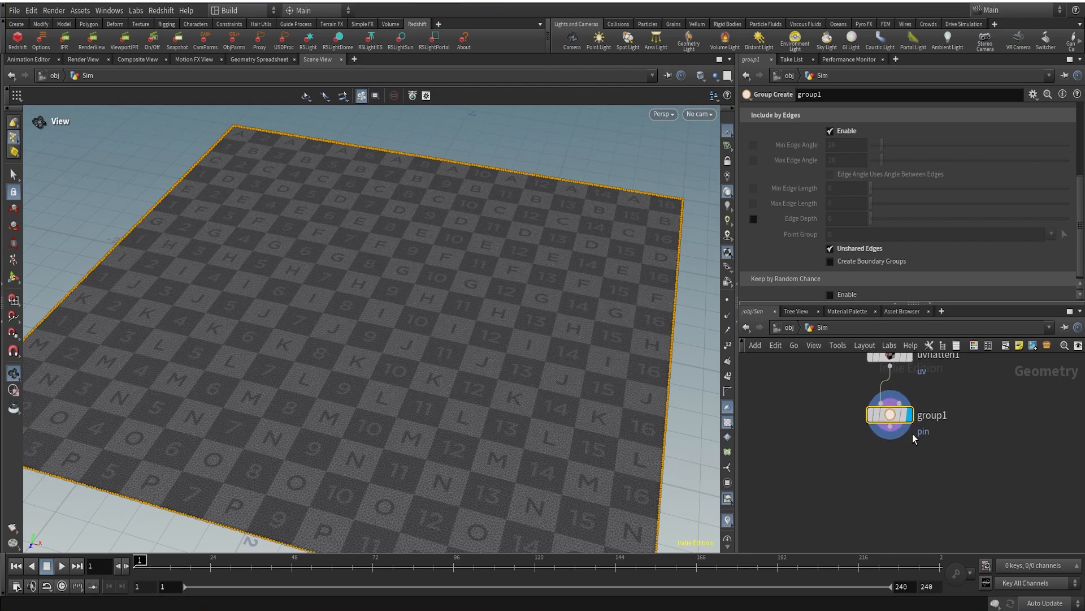
key(Tab)
text(po)
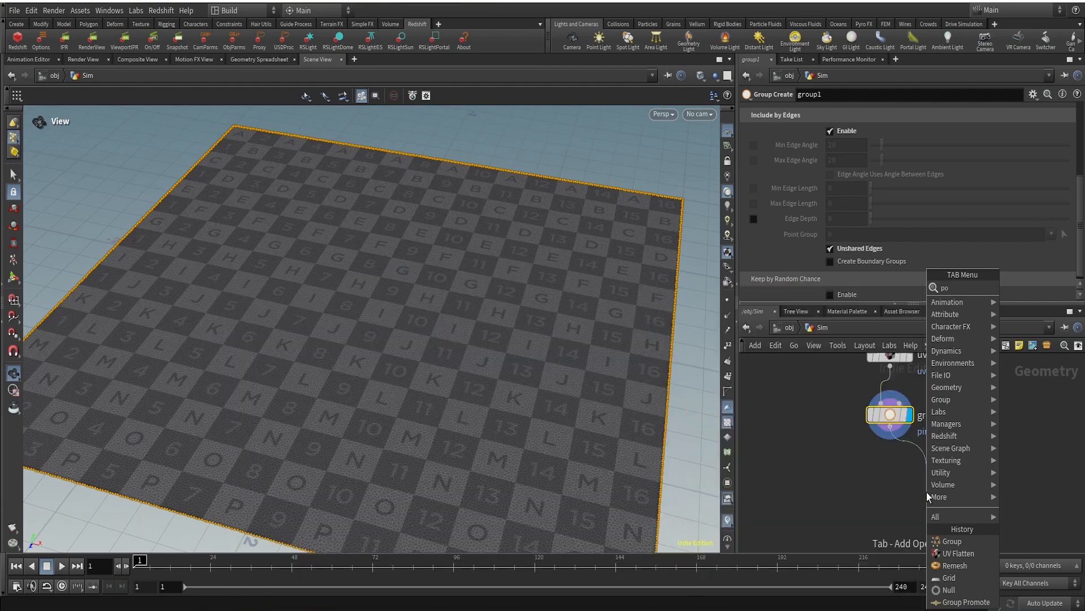
text(lyextr)
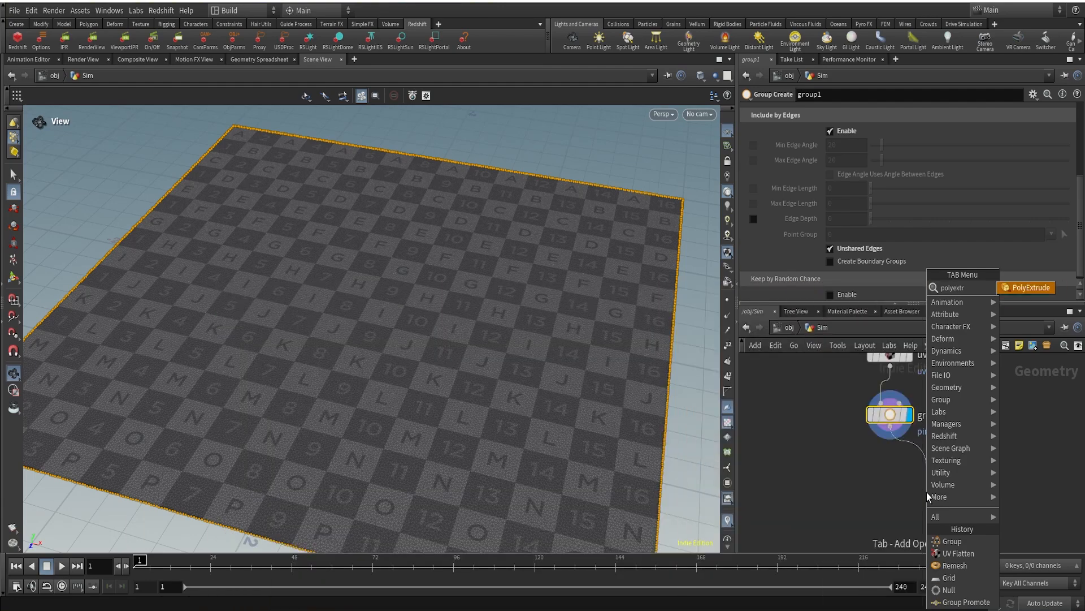
key(Return)
click(946, 492)
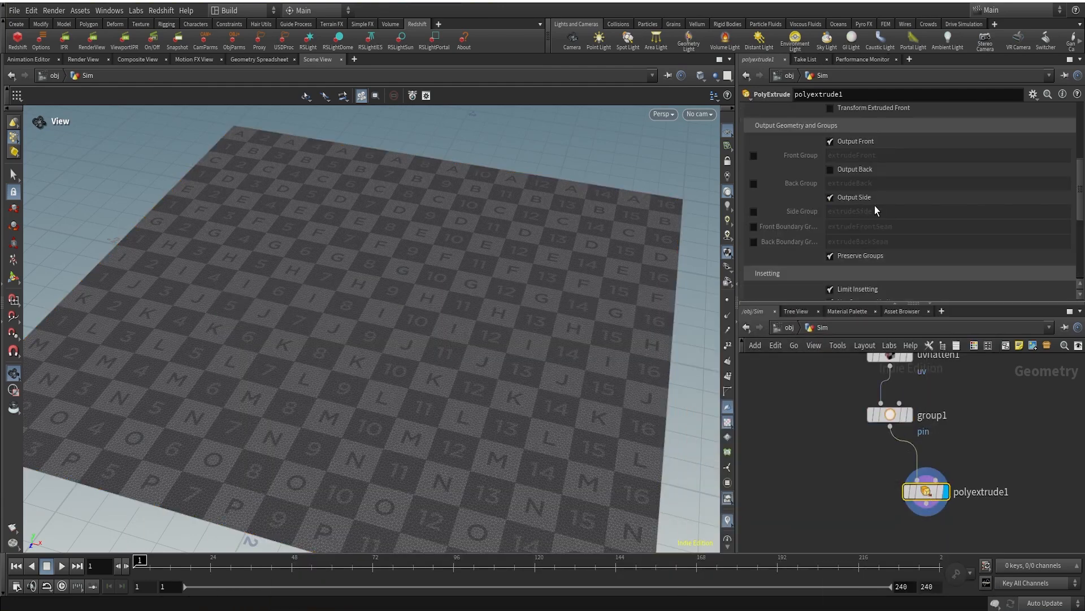
Enable Output Back on the PolyExtrude and turn on its front, back and side output groups.
scroll(869, 199, up, 3)
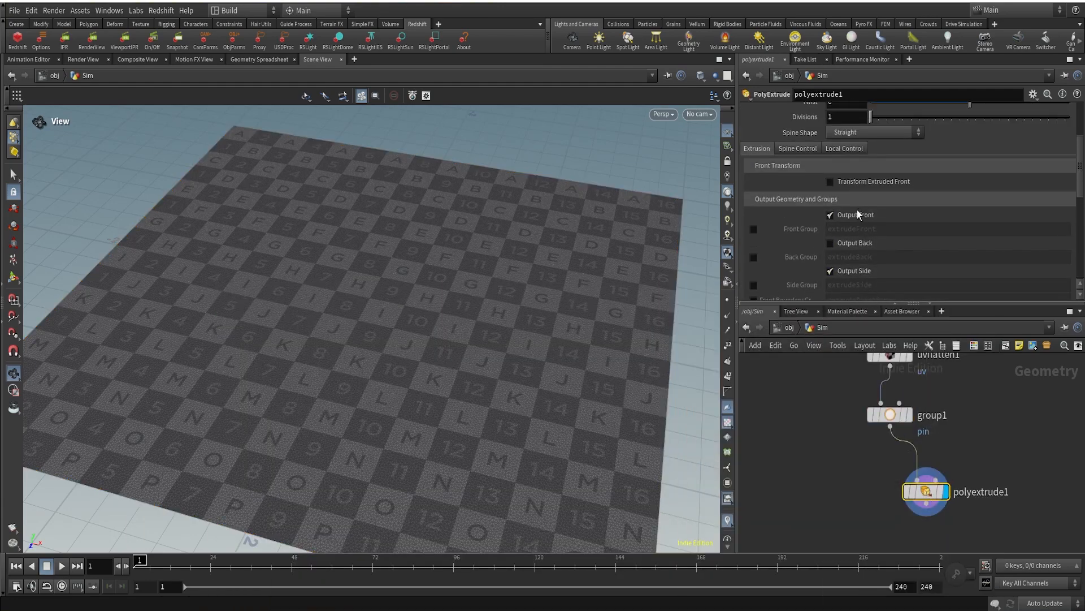
click(830, 243)
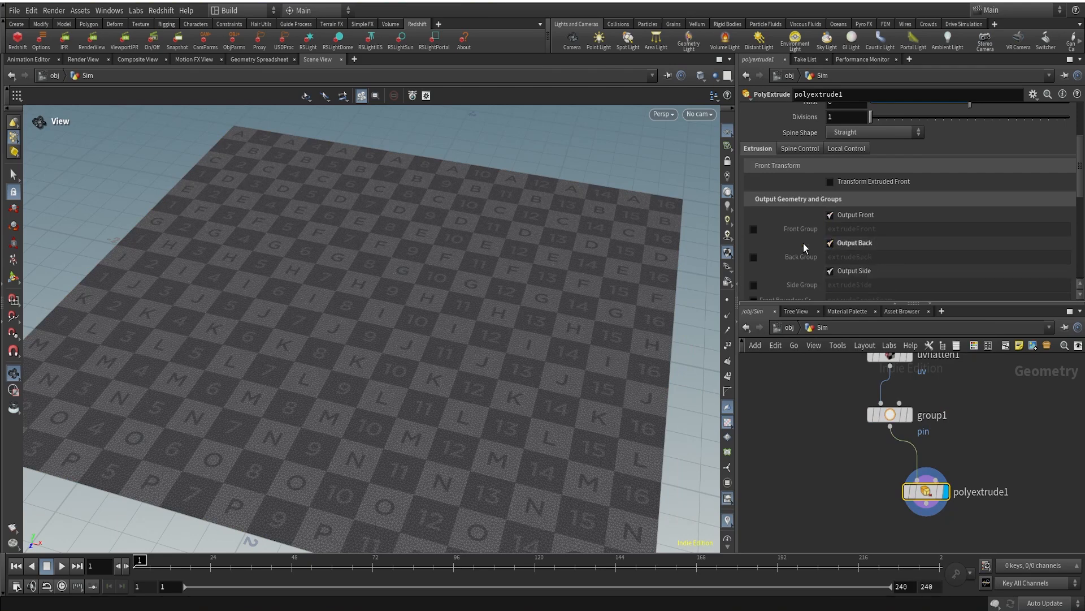
click(754, 228)
click(753, 258)
click(754, 286)
Set the PolyExtrude's distance to 0.1 and its divisions to 3.
middle_drag(572, 399, 541, 293)
drag(540, 293, 617, 286)
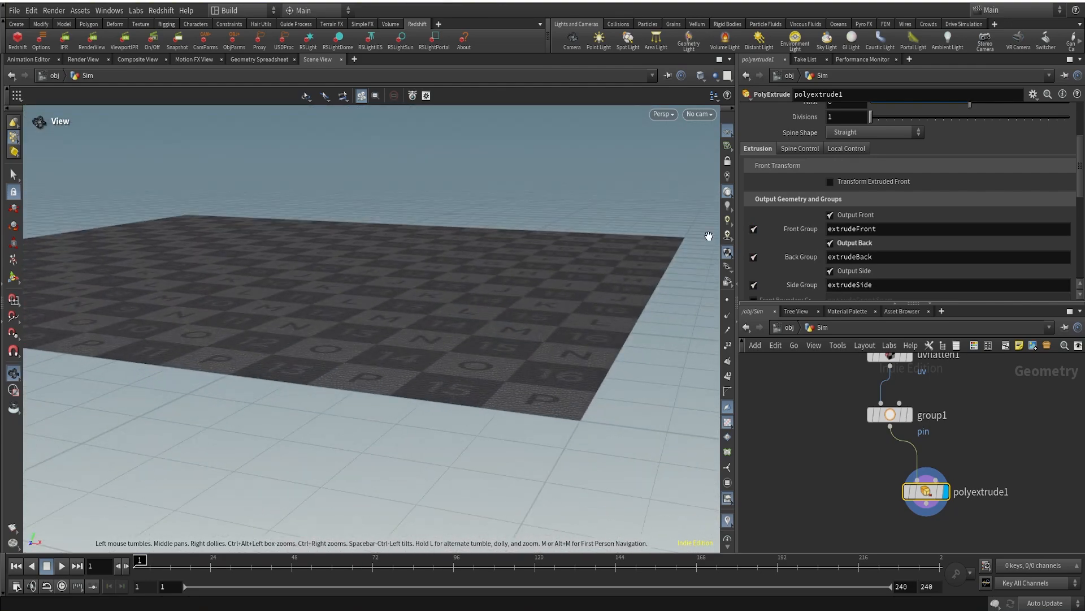
scroll(880, 226, up, 3)
scroll(880, 201, down, 4)
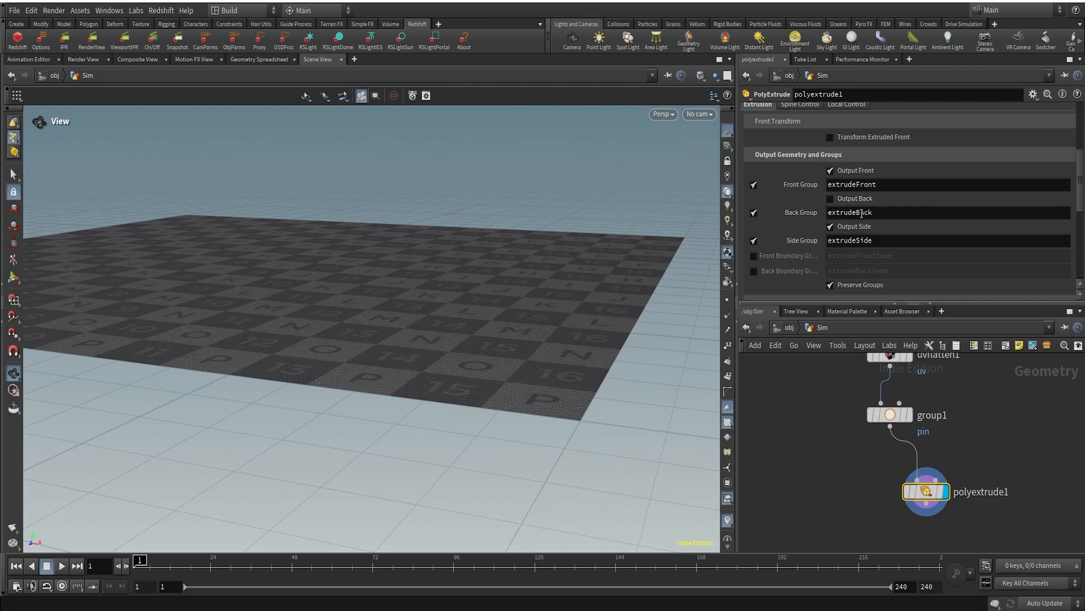
scroll(877, 164, up, 4)
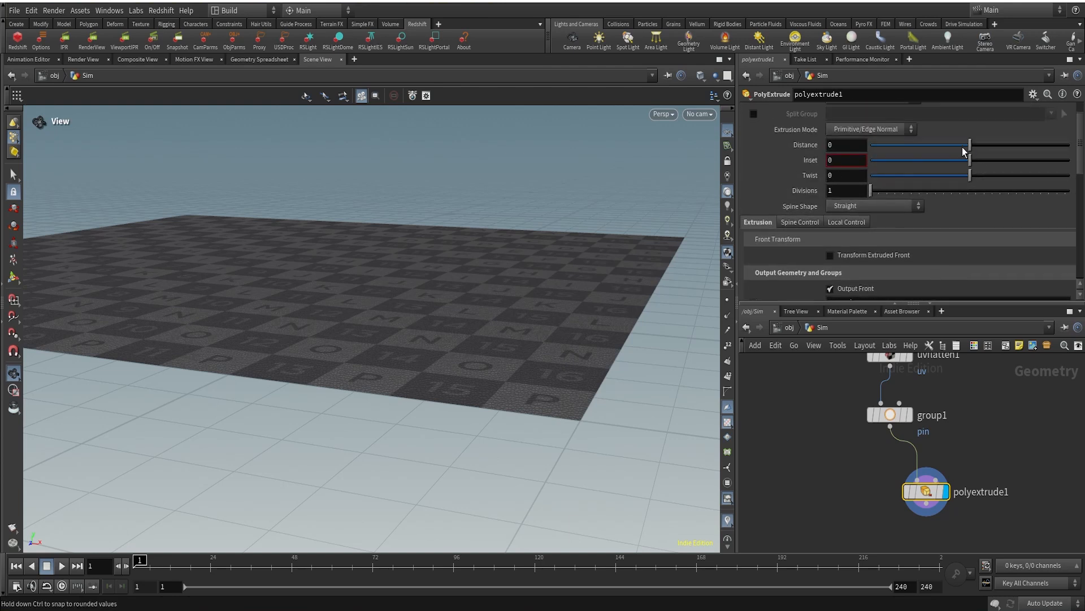
click(853, 145)
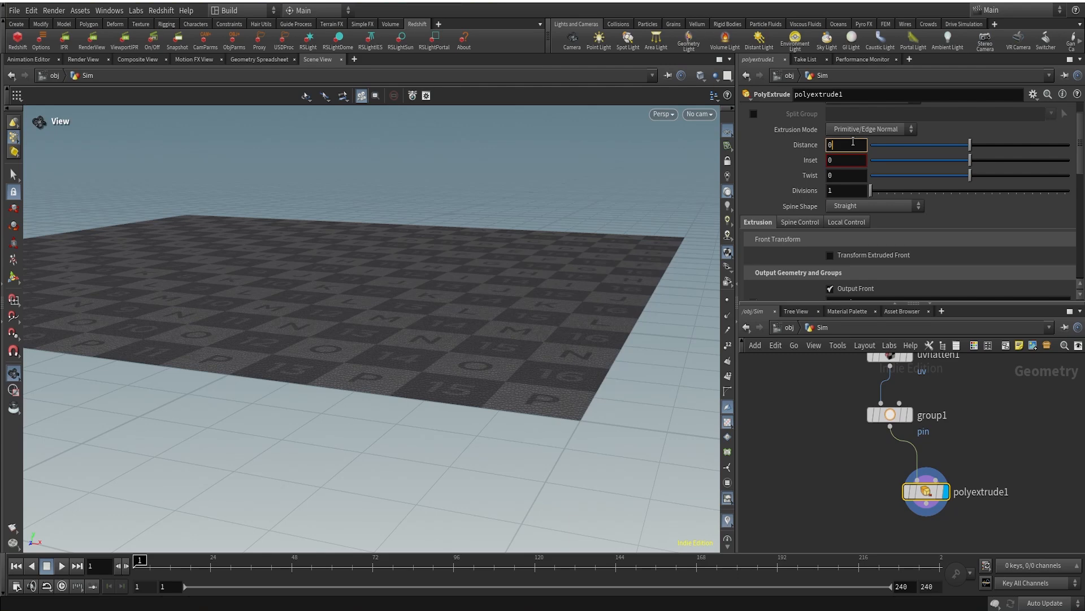
key(Return)
middle_drag(542, 369, 533, 344)
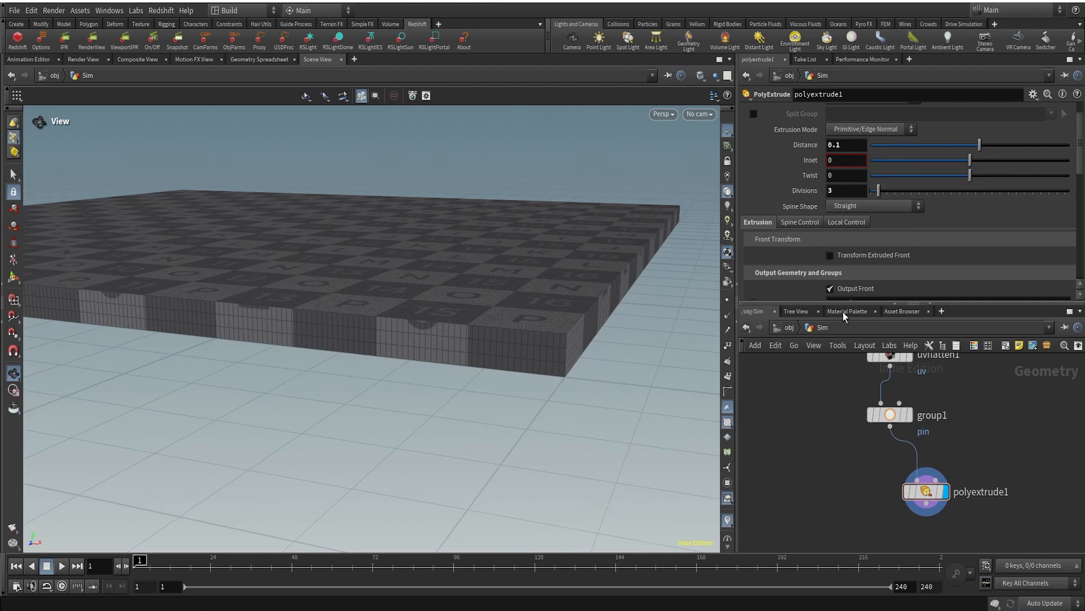
Toggle the PolyExtrude's Output Back off and on again to compare the slab's underside.
scroll(805, 260, down, 3)
drag(559, 347, 537, 230)
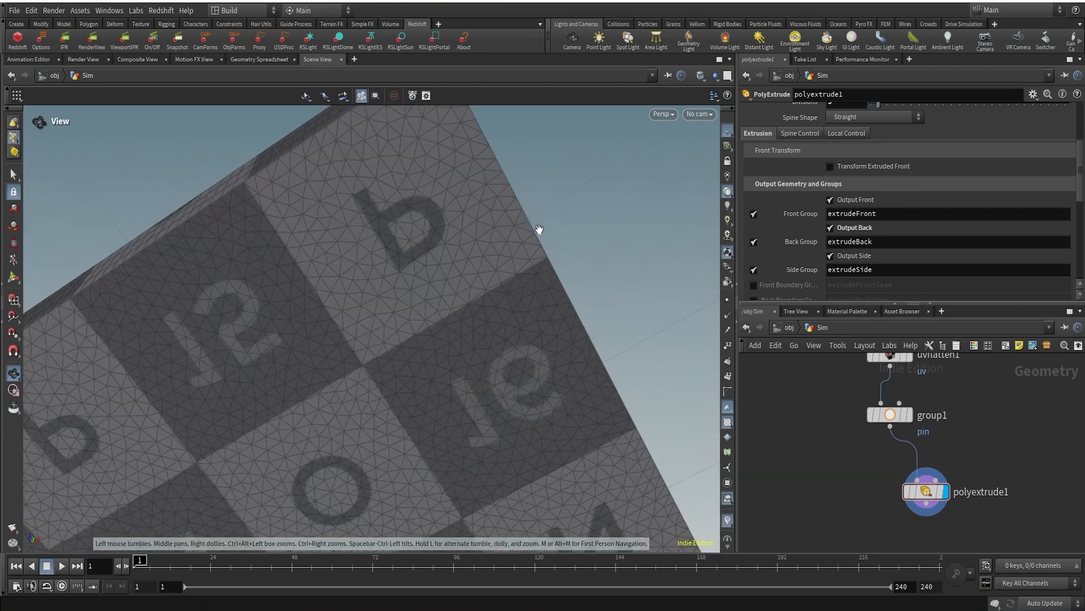
click(830, 229)
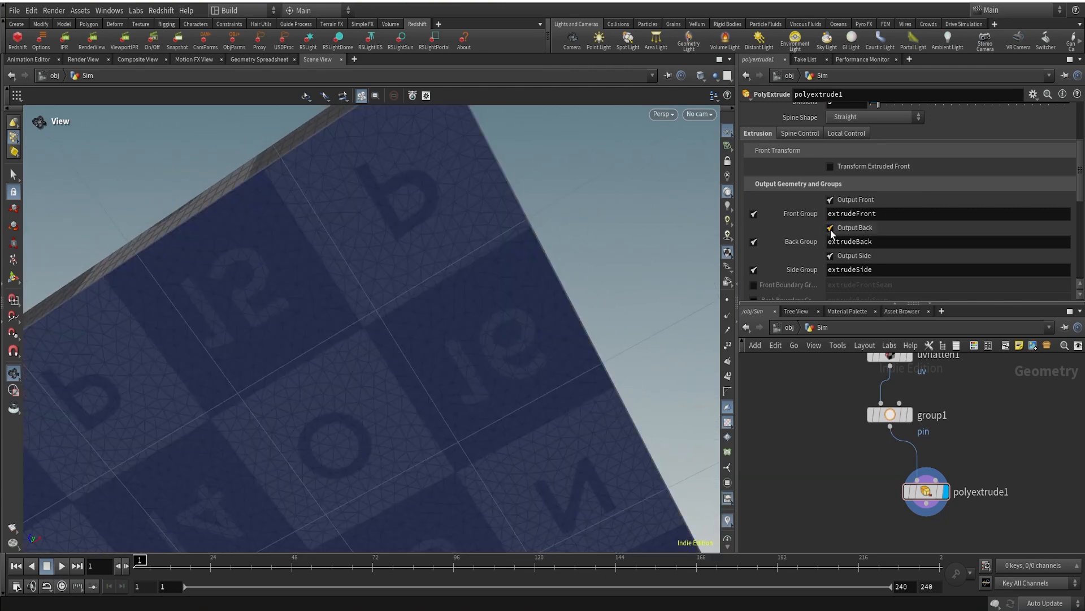
click(830, 229)
drag(515, 255, 503, 332)
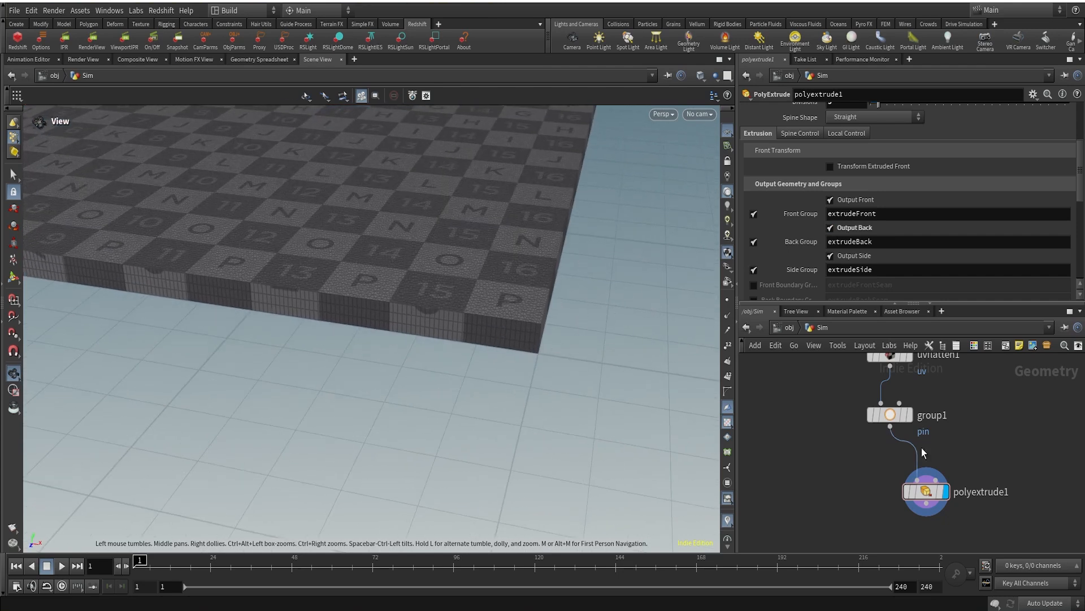
Position the PolyExtrude node beneath the pin group node and inspect the extruded slab from several angles.
drag(925, 493, 895, 480)
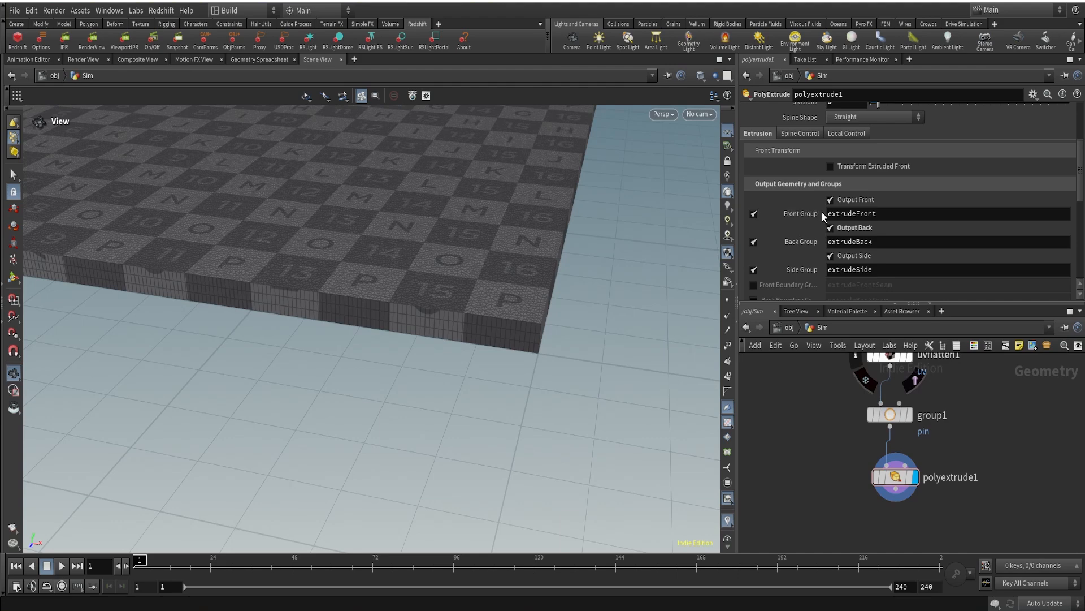
right_drag(402, 240, 215, 543)
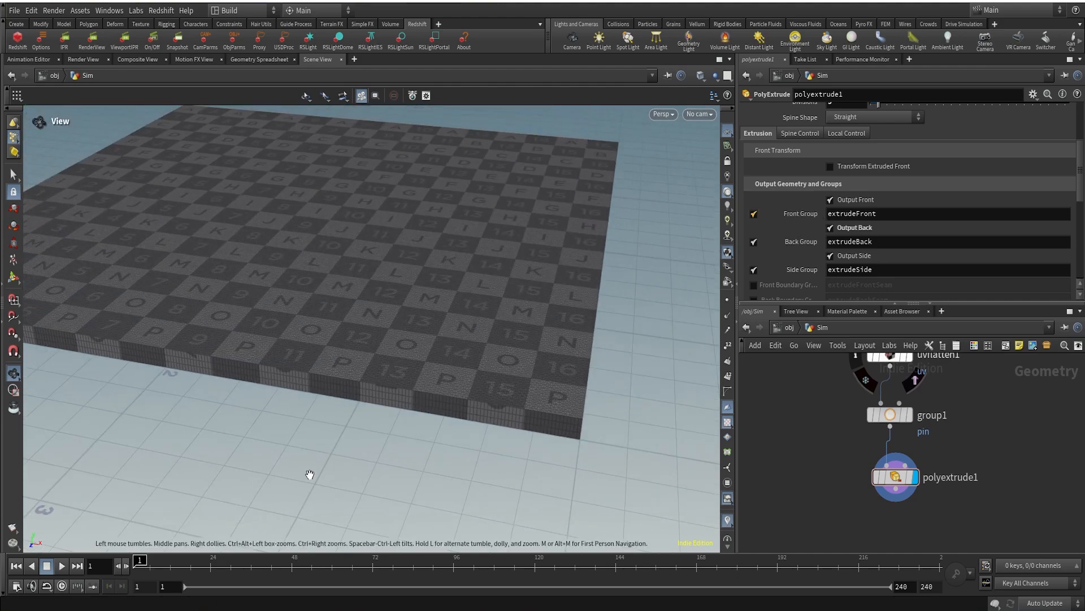
drag(610, 322, 516, 385)
drag(561, 314, 788, 323)
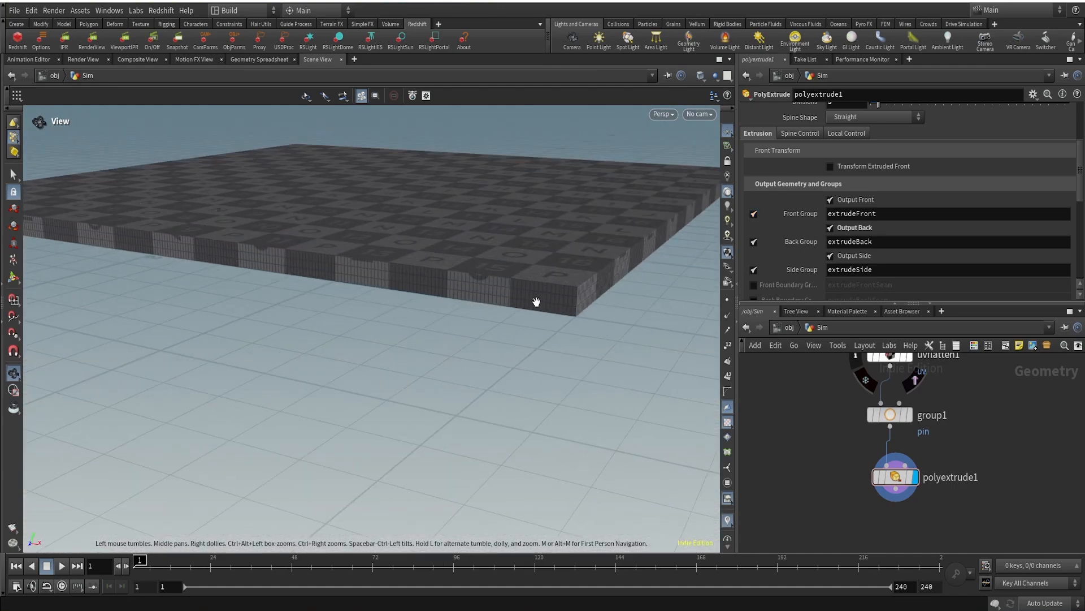
drag(567, 240, 495, 318)
Add a Group Promote node connected to the PolyExtrude's output and make it the displayed node.
mouse_move(917, 482)
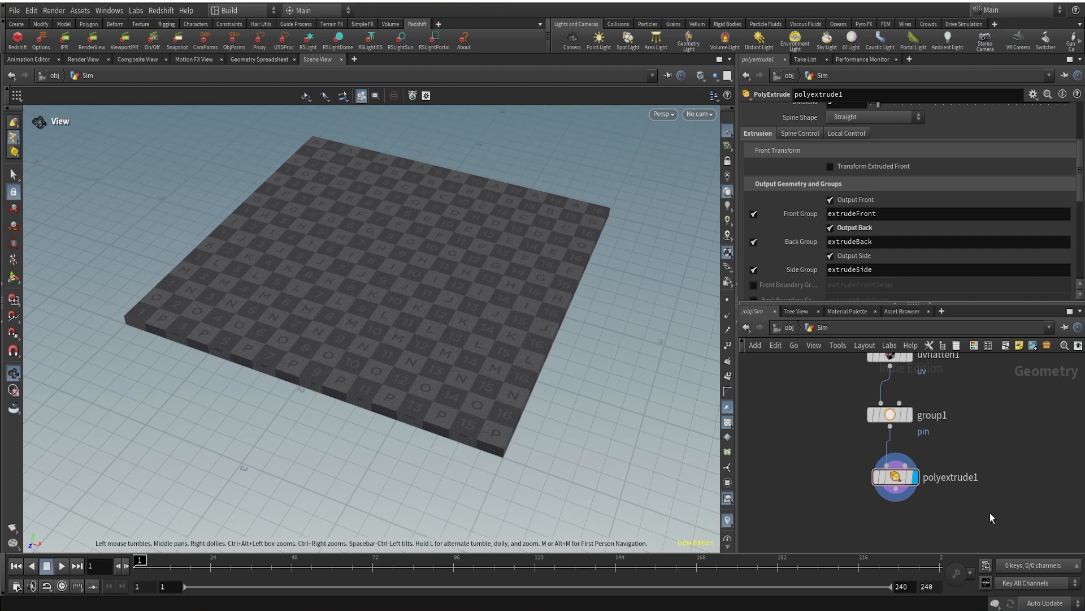
middle_drag(990, 513, 948, 397)
click(854, 374)
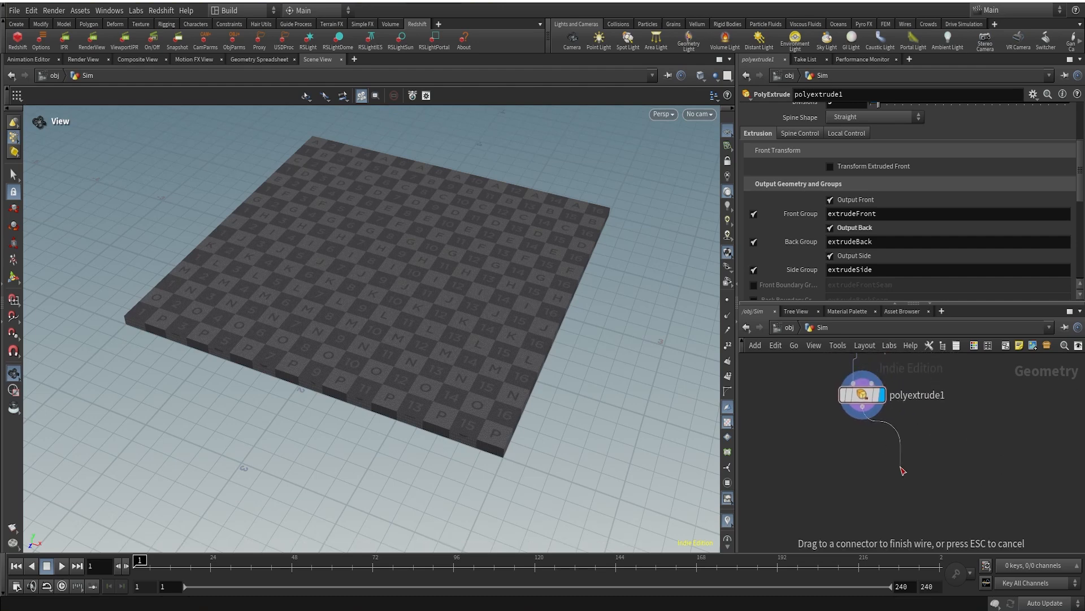
key(Tab)
text(groupr)
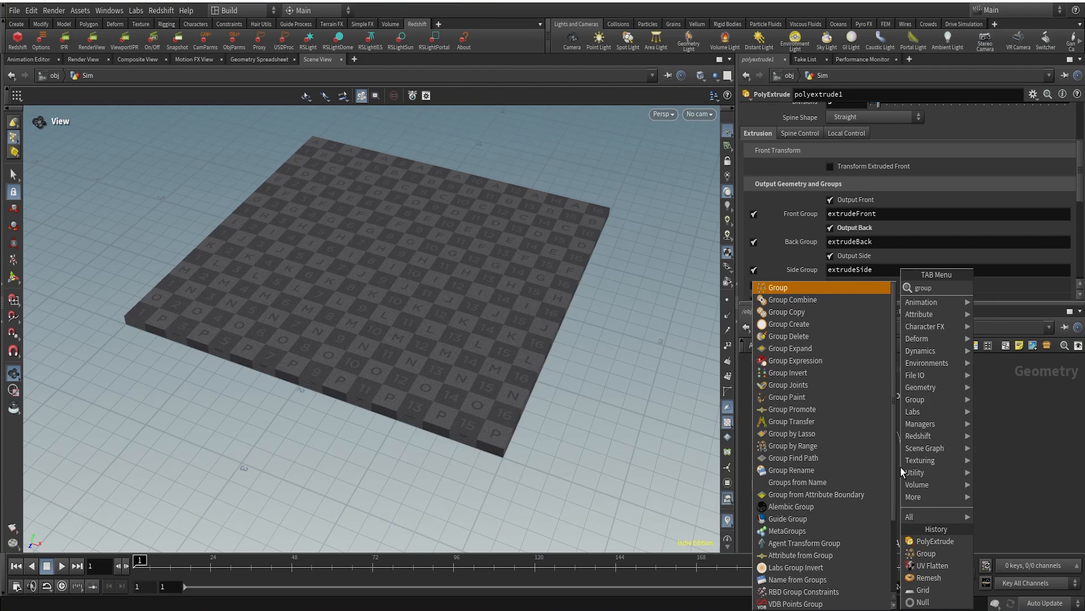
key(Return)
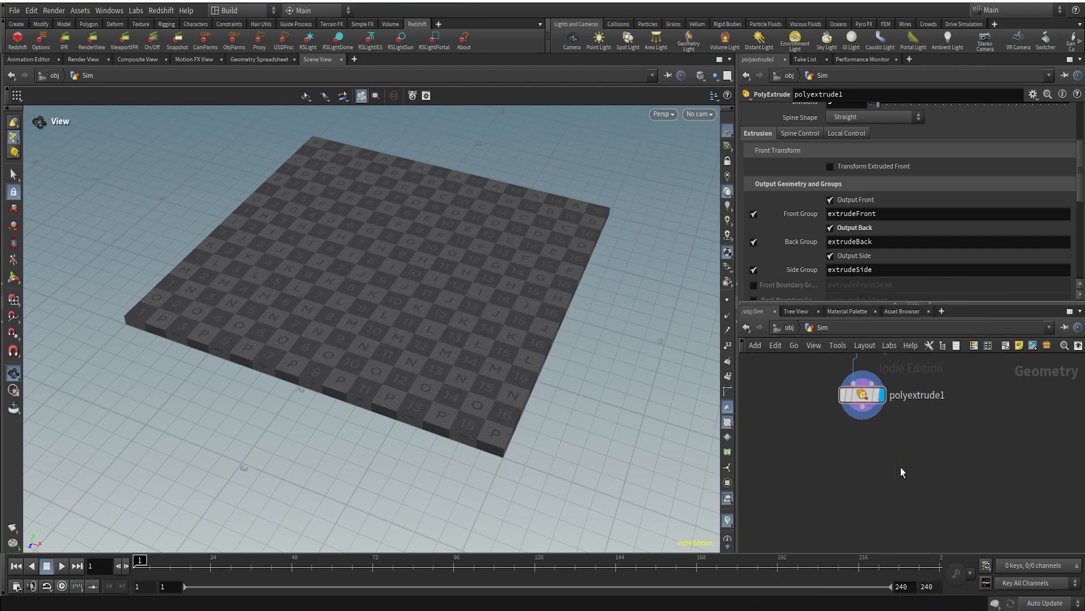
click(937, 494)
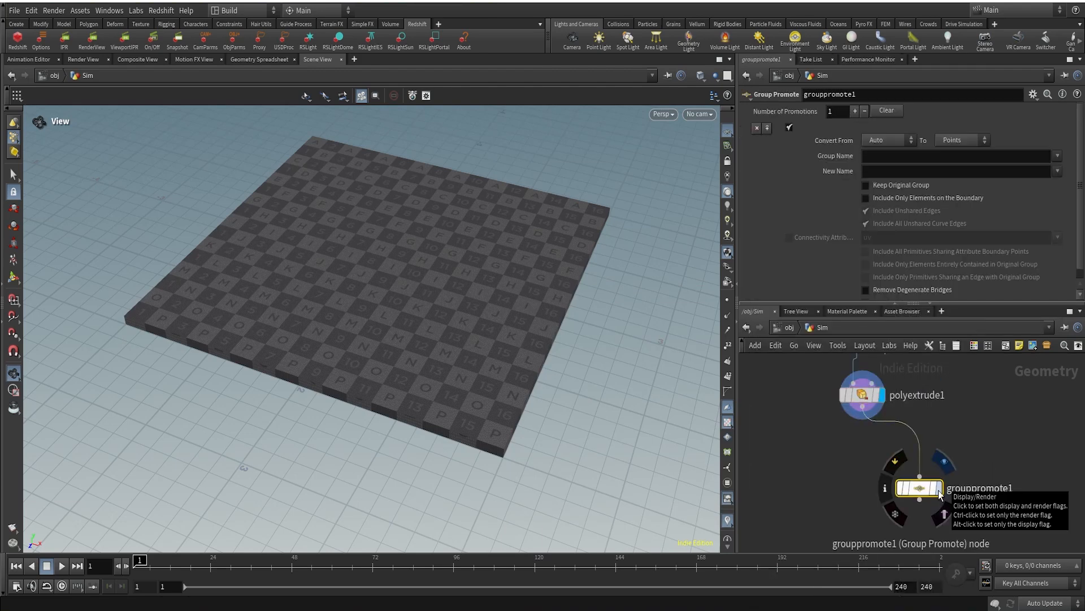
click(939, 493)
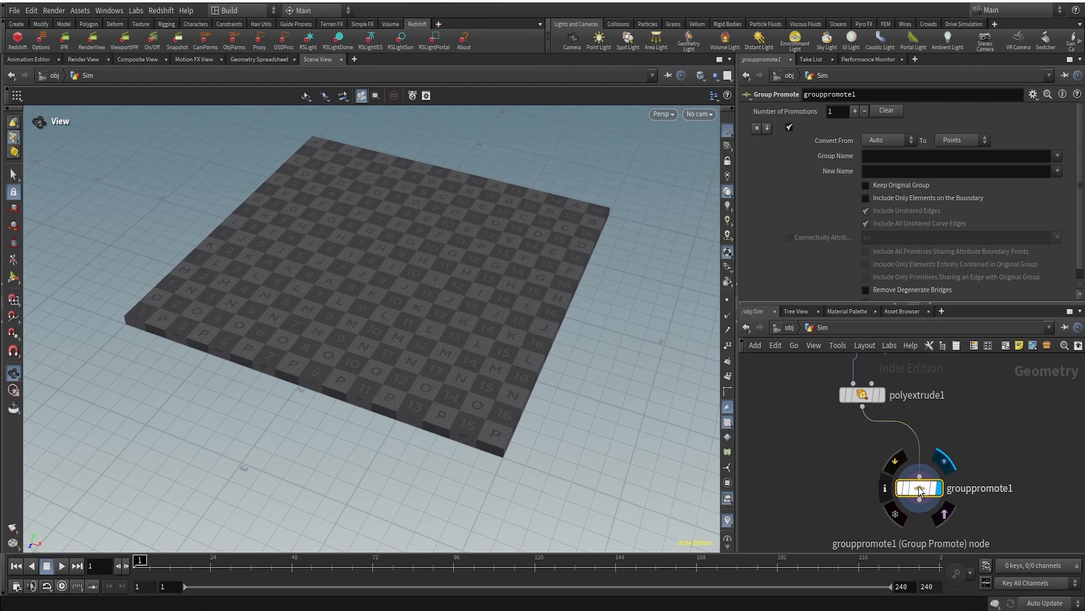
Choose the extrudeBack, extrudeFront and extrudeSide groups for promotion to points in the Group Promote node.
click(1057, 156)
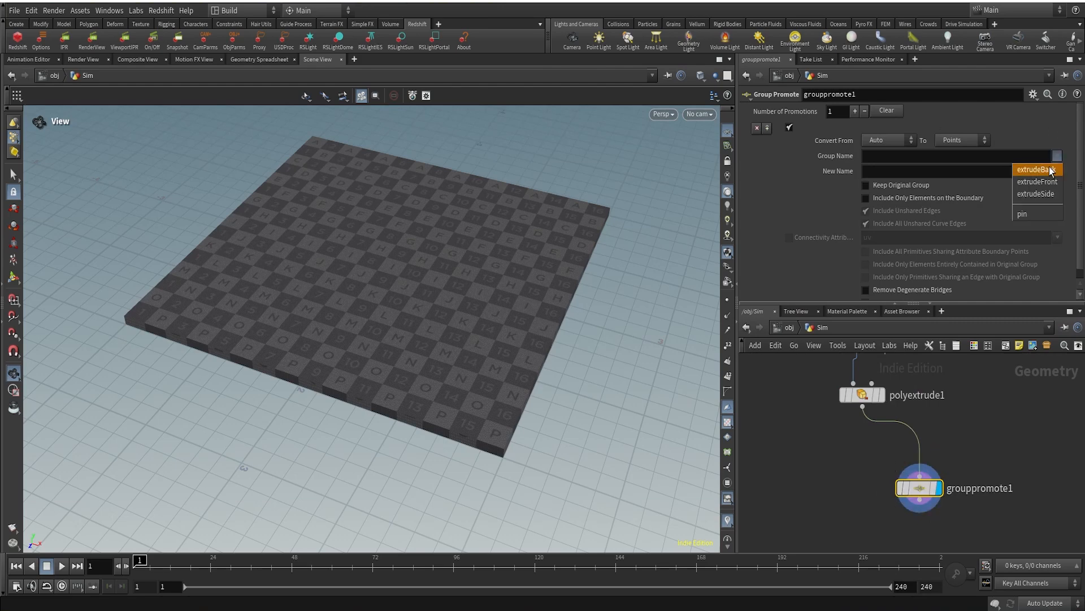
click(1037, 169)
click(1057, 156)
click(1036, 181)
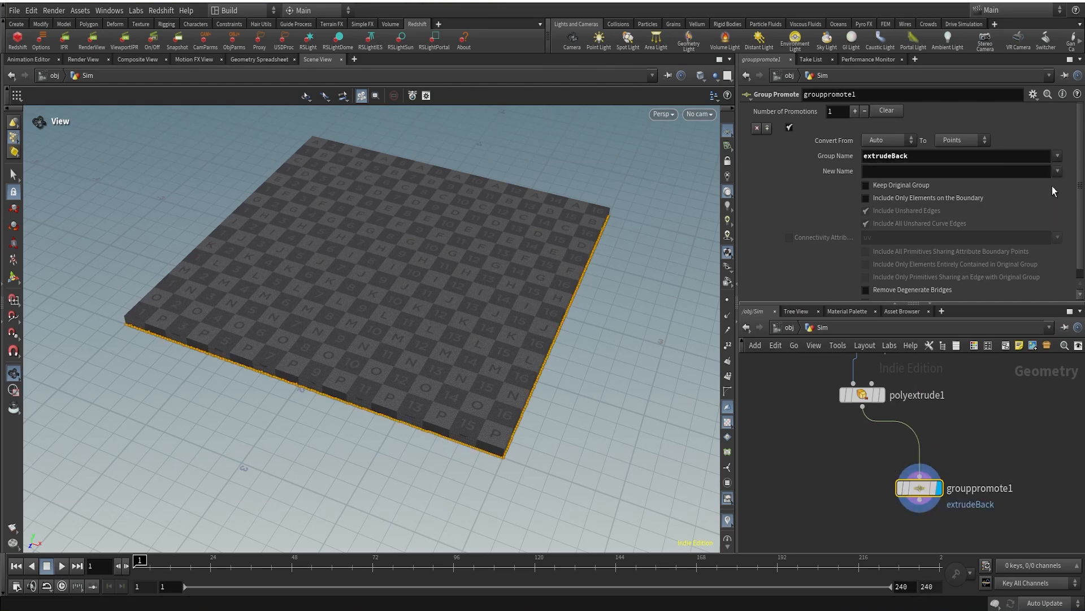
click(1058, 158)
click(1046, 195)
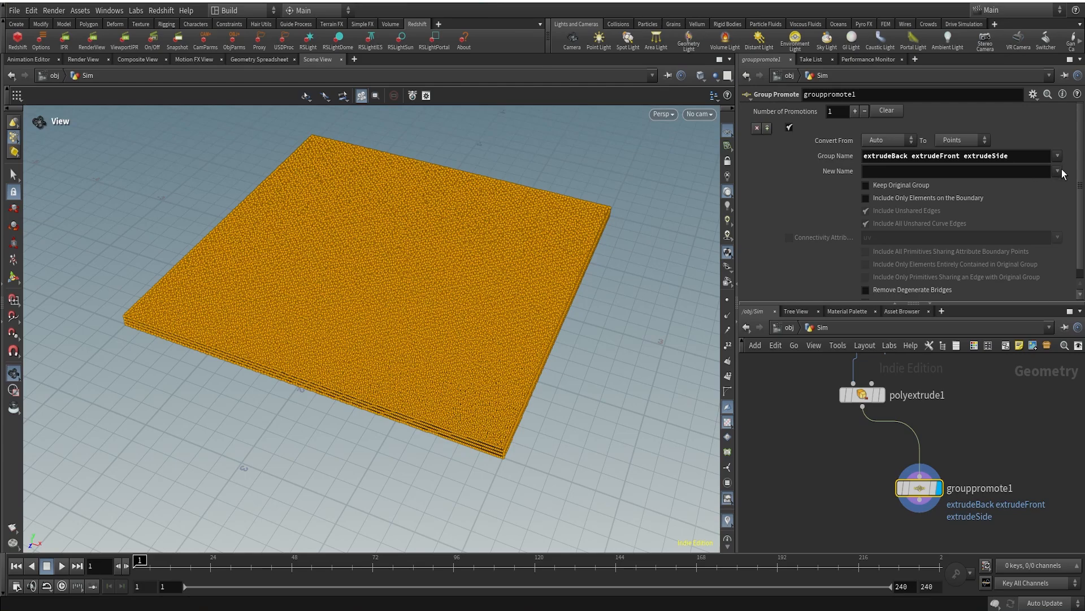
drag(554, 295, 499, 339)
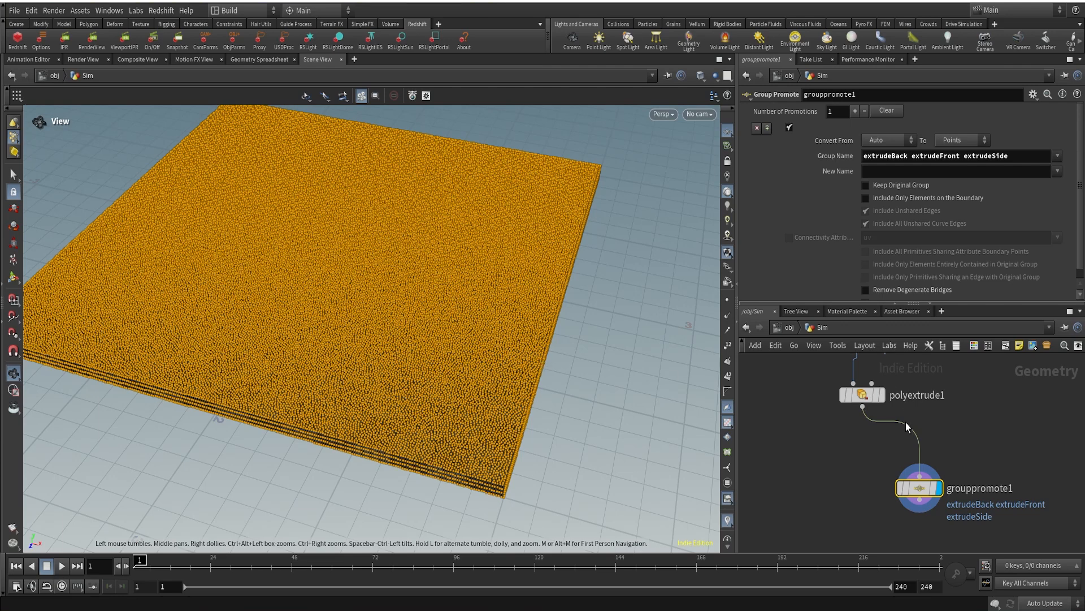
Move the Group Promote node slightly closer to the PolyExtrude node in the network.
click(1056, 485)
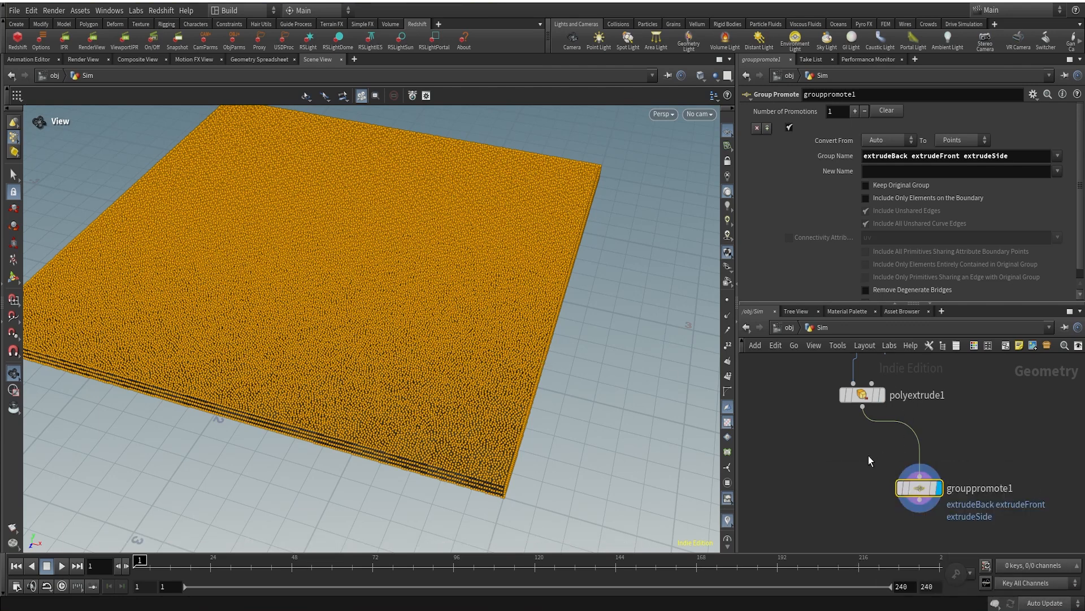
middle_drag(853, 467, 858, 439)
mouse_move(926, 464)
mouse_down()
mouse_move(882, 455)
mouse_move(915, 446)
mouse_up()
click(867, 367)
click(898, 452)
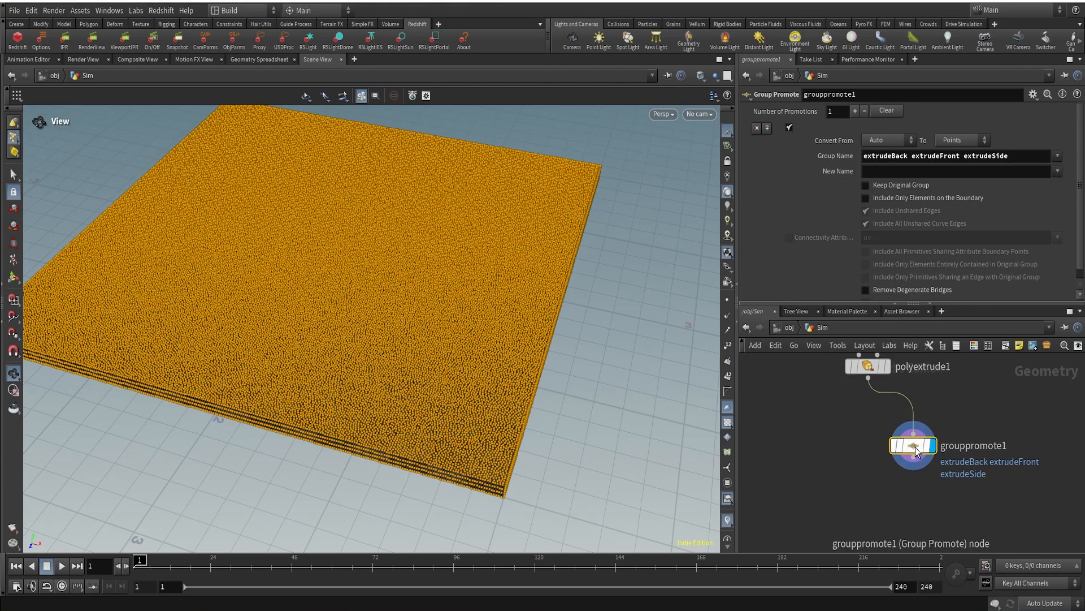
Add a Null node after Group Promote, rename it OUT, and make it the displayed node.
middle_drag(993, 527, 996, 487)
click(915, 417)
key(Tab)
text(null)
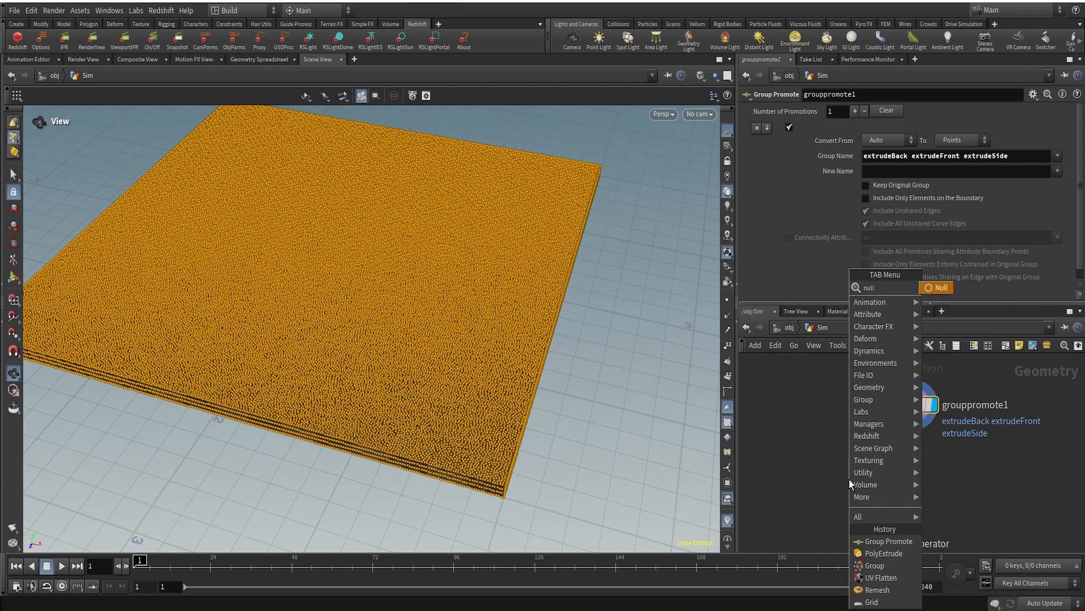
key(Return)
double_click(890, 480)
text(OU)
key(Return)
click(874, 451)
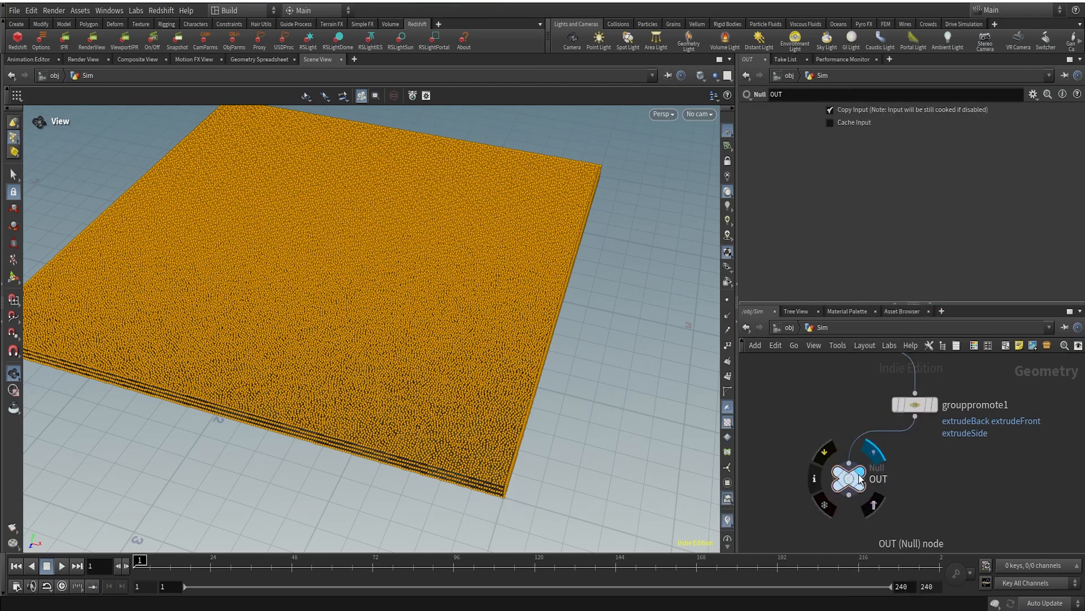
Add a File Cache node connected to the OUT null and make it the displayed node.
middle_drag(917, 519, 916, 432)
drag(850, 406, 939, 453)
text(filecac)
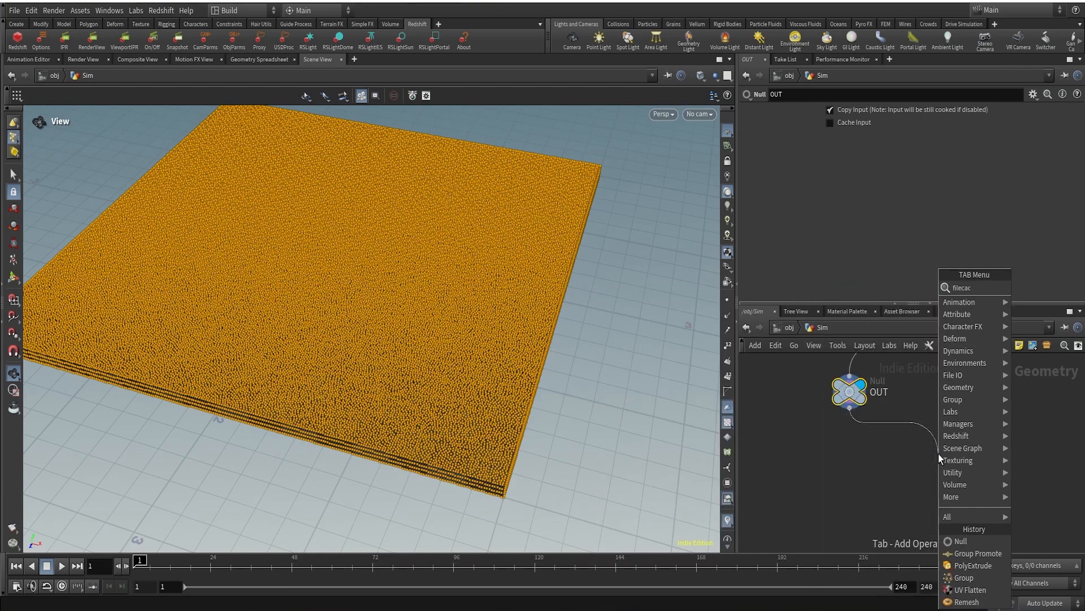
key(Return)
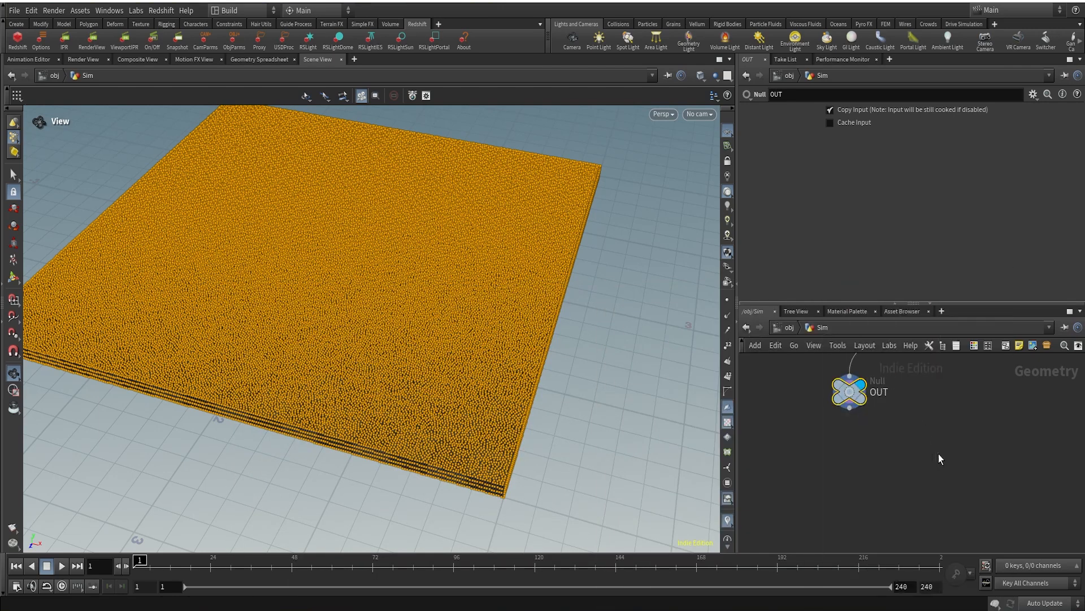
drag(938, 453, 944, 476)
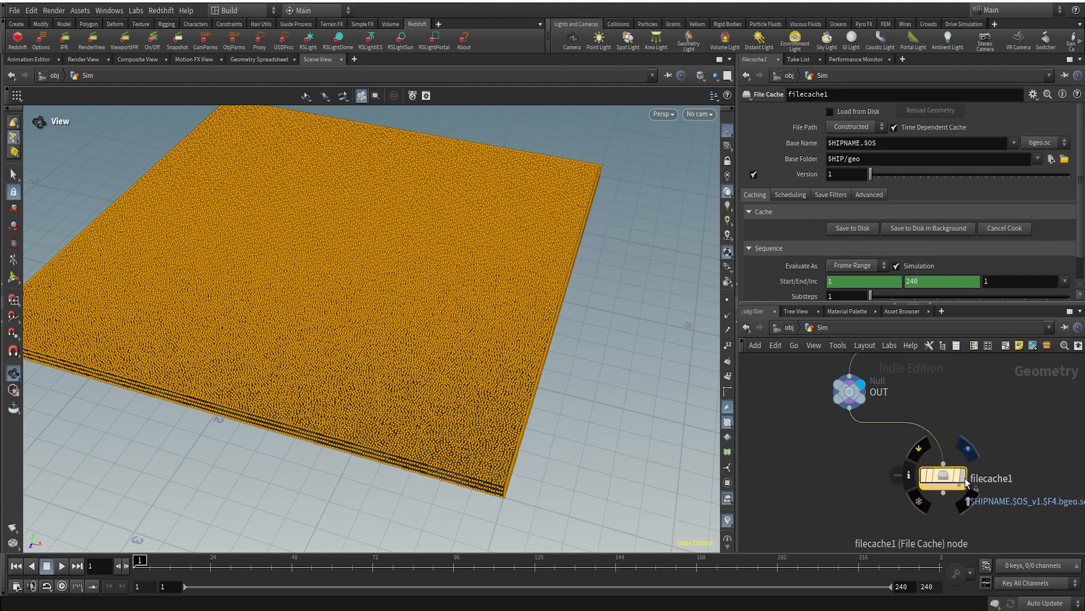
click(962, 477)
Set the File Cache to load from disk and evaluate as Single Frame, and save the cache to disk.
click(846, 124)
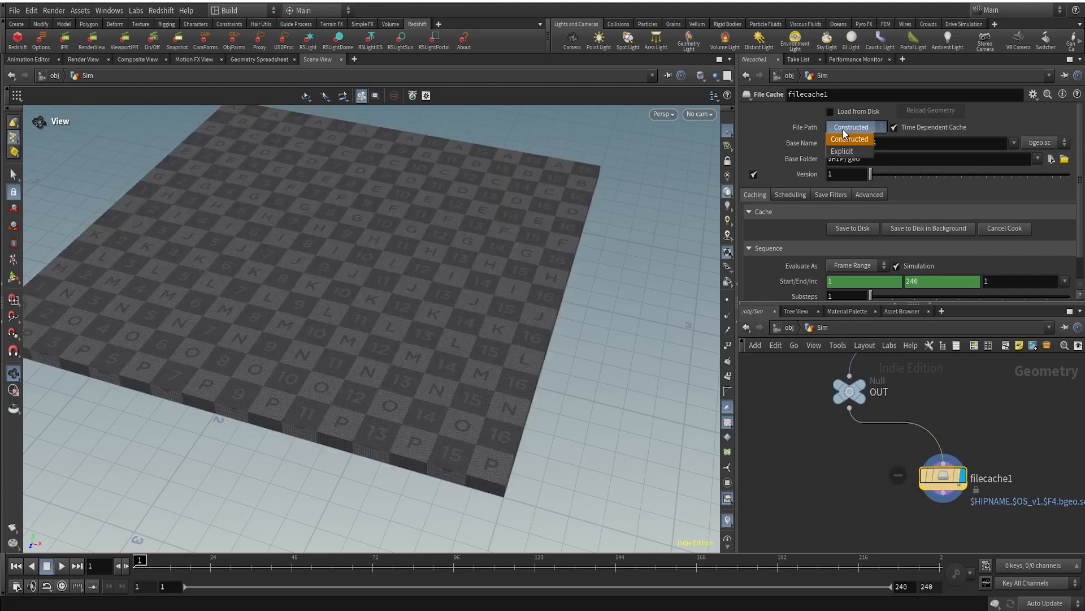
click(899, 99)
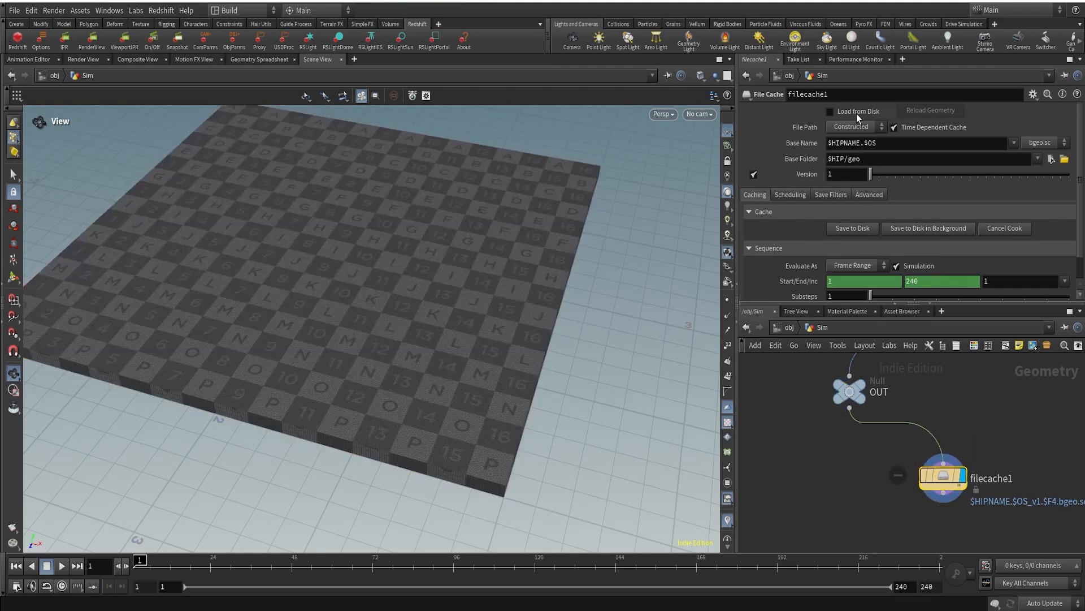
click(829, 112)
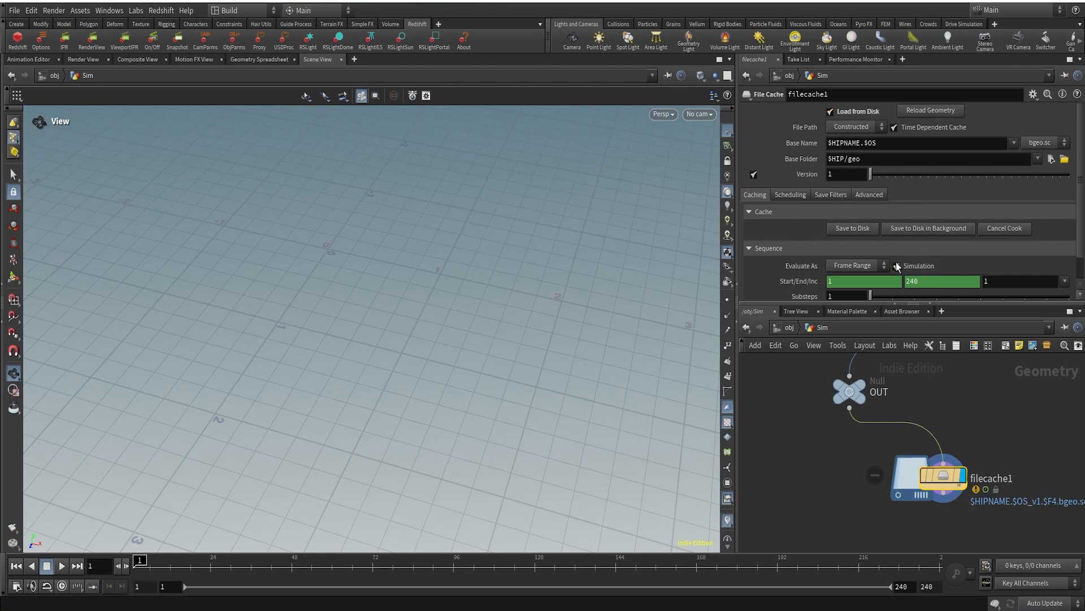
click(843, 279)
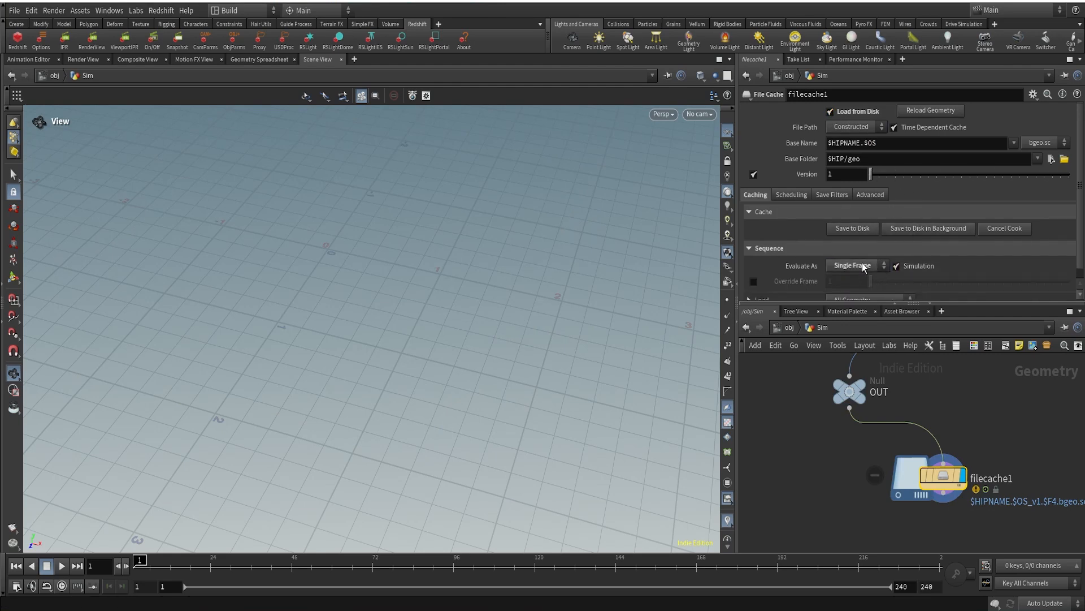
click(854, 228)
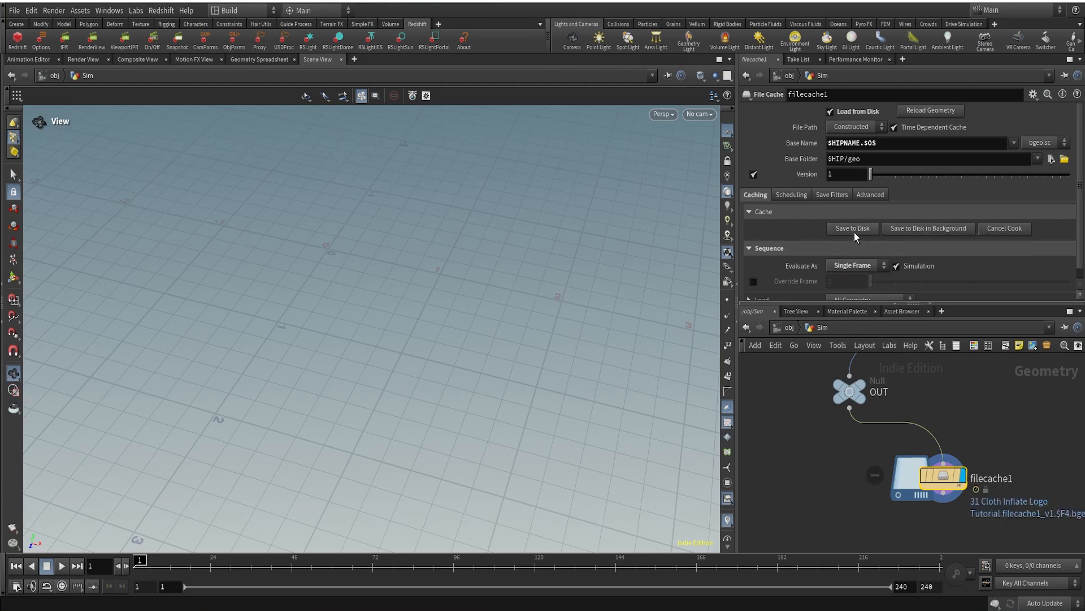
Inspect the cached slab and align the File Cache node directly beneath the OUT null.
drag(480, 318, 520, 355)
right_drag(520, 355, 475, 385)
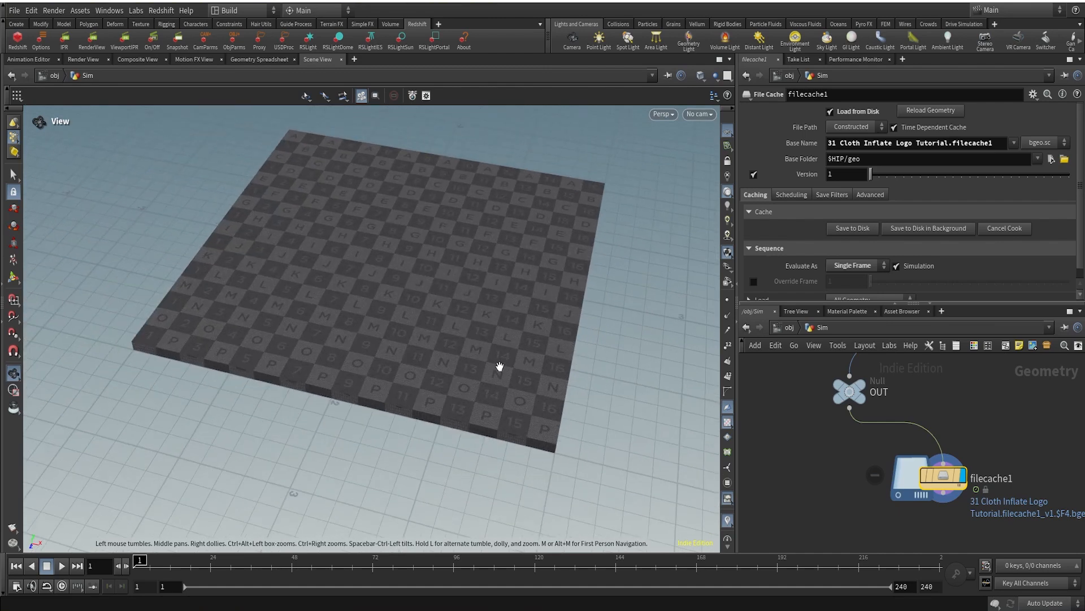
middle_drag(475, 385, 470, 419)
drag(943, 481, 851, 465)
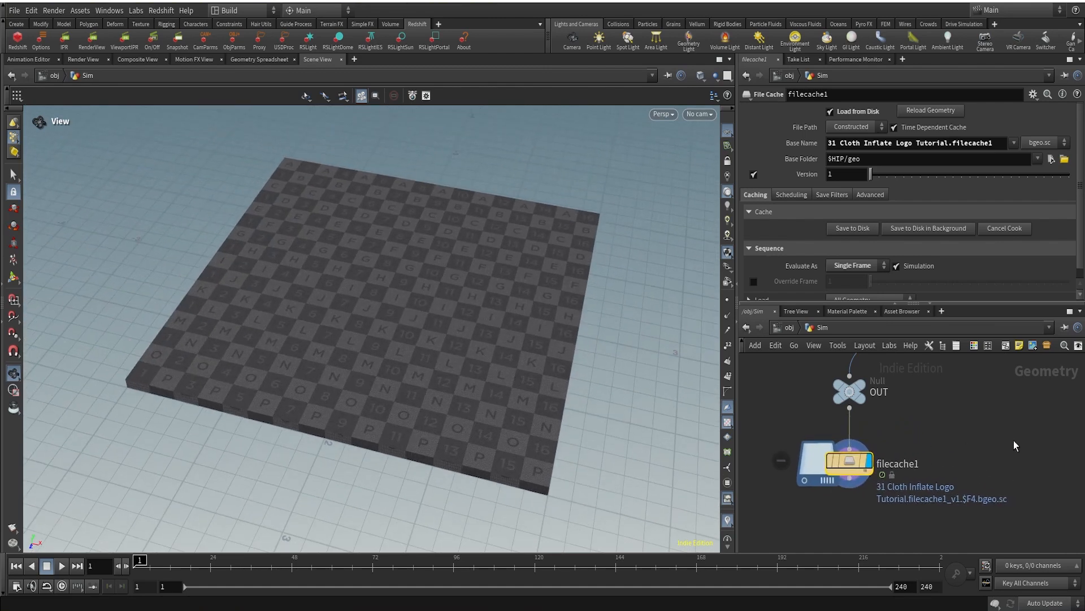
drag(538, 363, 521, 381)
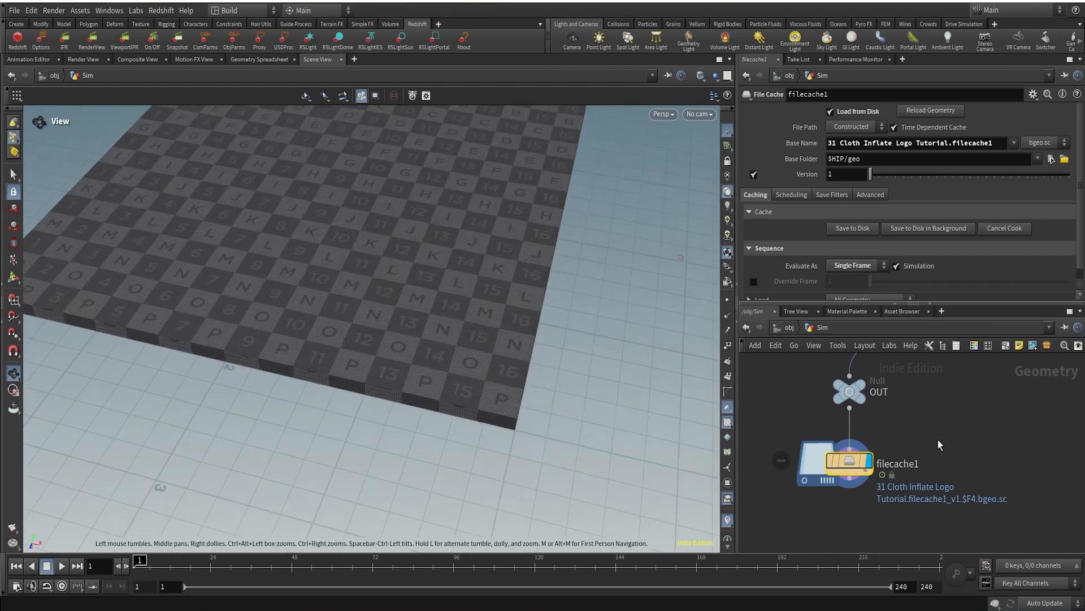
Add the Vellum Configure Balloon setup connected to the File Cache node's output.
middle_drag(969, 447, 996, 378)
key(Tab)
text(v)
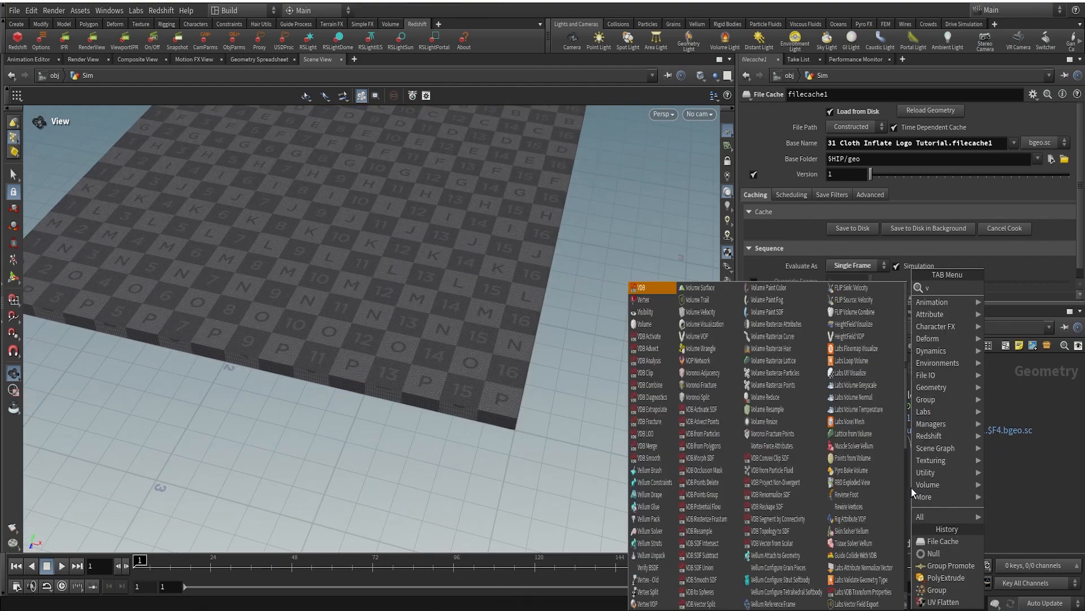
text(ellballo)
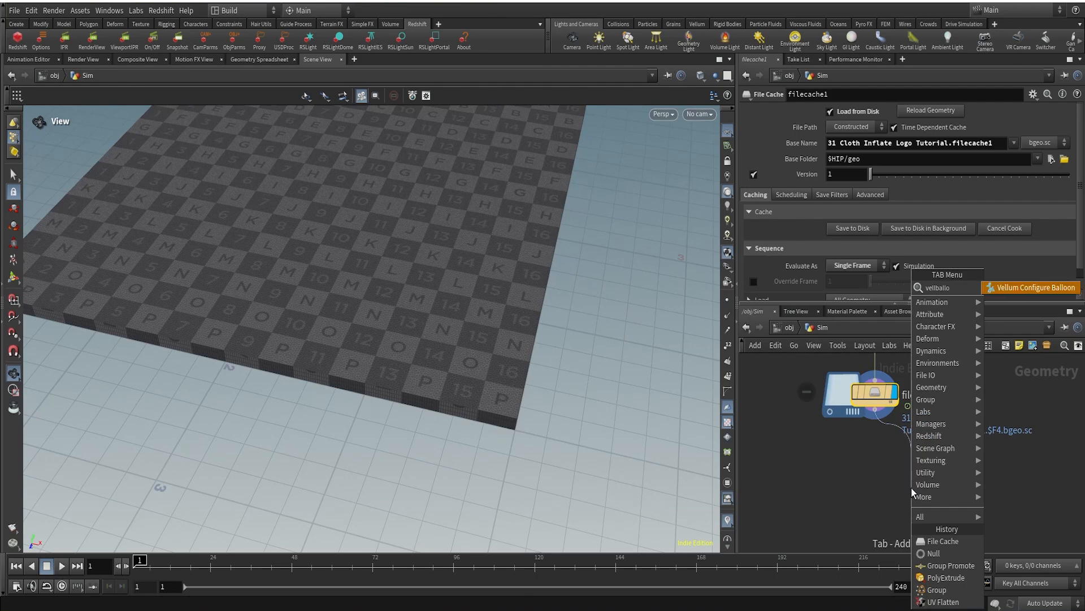
key(Return)
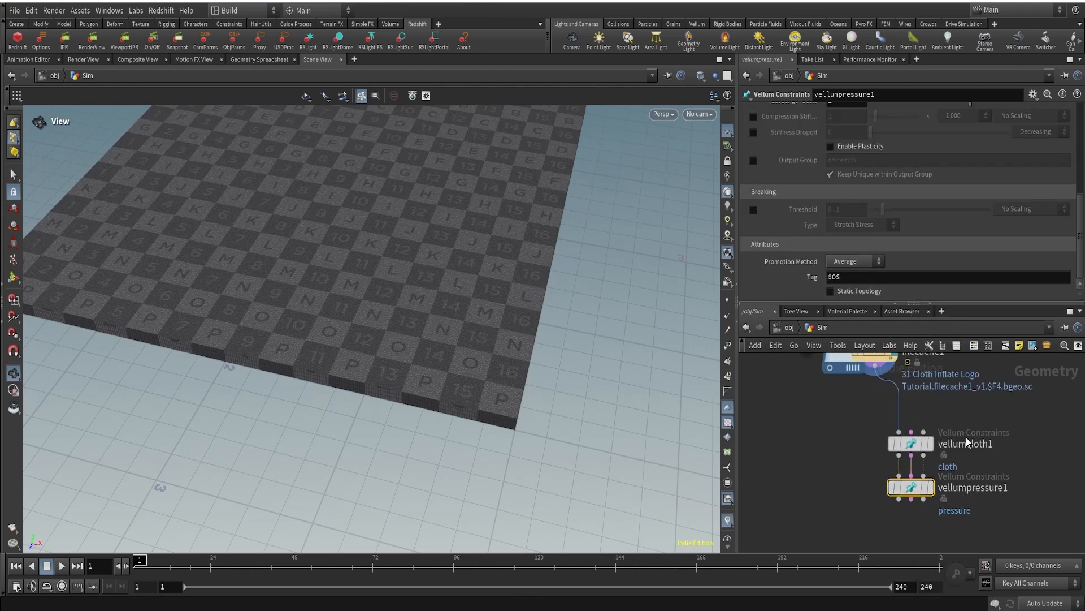
Add a Vellum Solver beneath the vellumpressure1 node, with its inputs wired to that node's outputs.
scroll(1012, 497, down, 2)
middle_drag(1014, 500, 994, 420)
scroll(914, 455, up, 3)
click(913, 455)
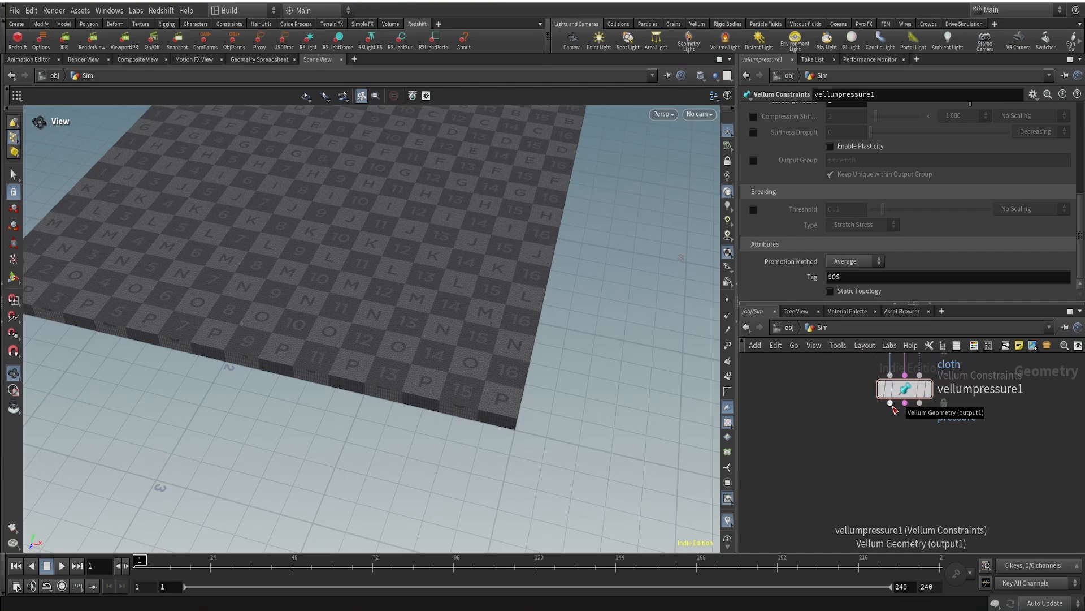
click(892, 403)
click(894, 492)
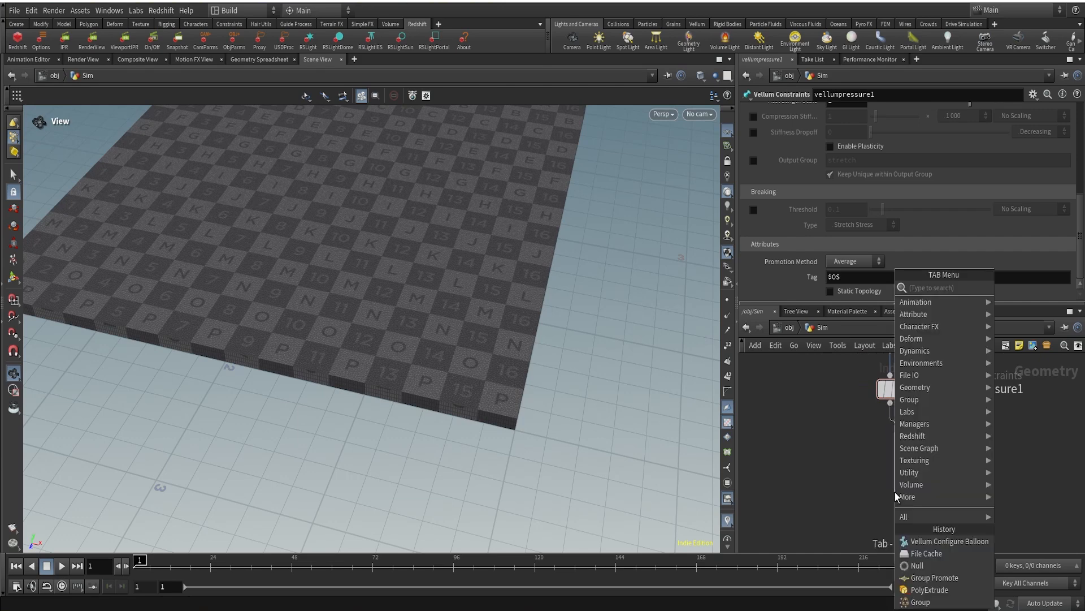
text(vso)
key(Return)
drag(895, 497, 905, 514)
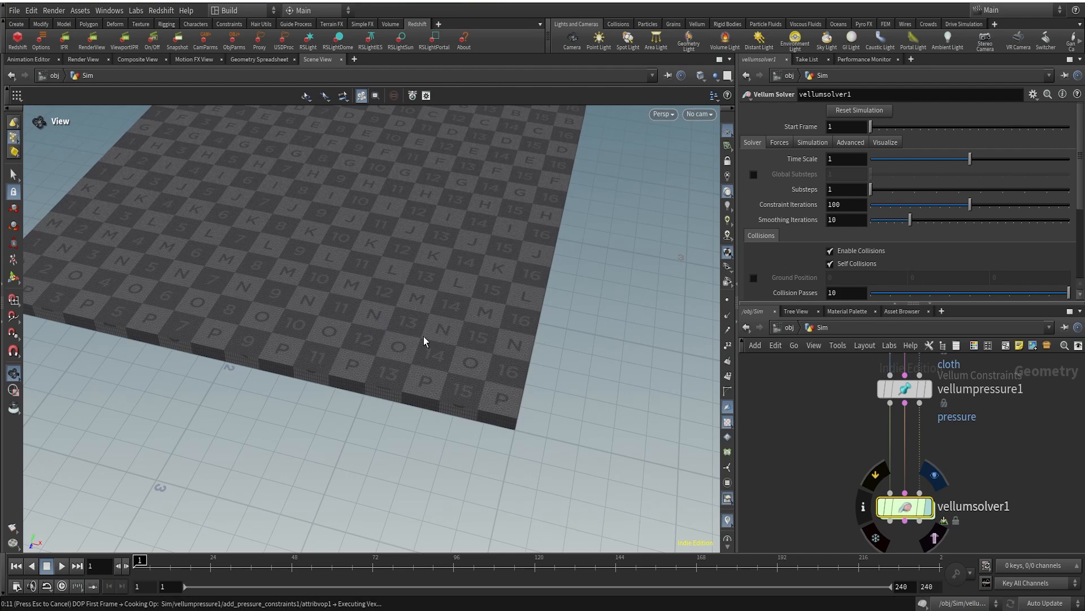
Set the Group Type of the vellumcloth1 constraint's geometry to Points.
scroll(440, 307, down, 2)
middle_drag(400, 325, 417, 380)
scroll(523, 283, up, 2)
scroll(1040, 456, down, 1)
middle_drag(958, 370, 932, 451)
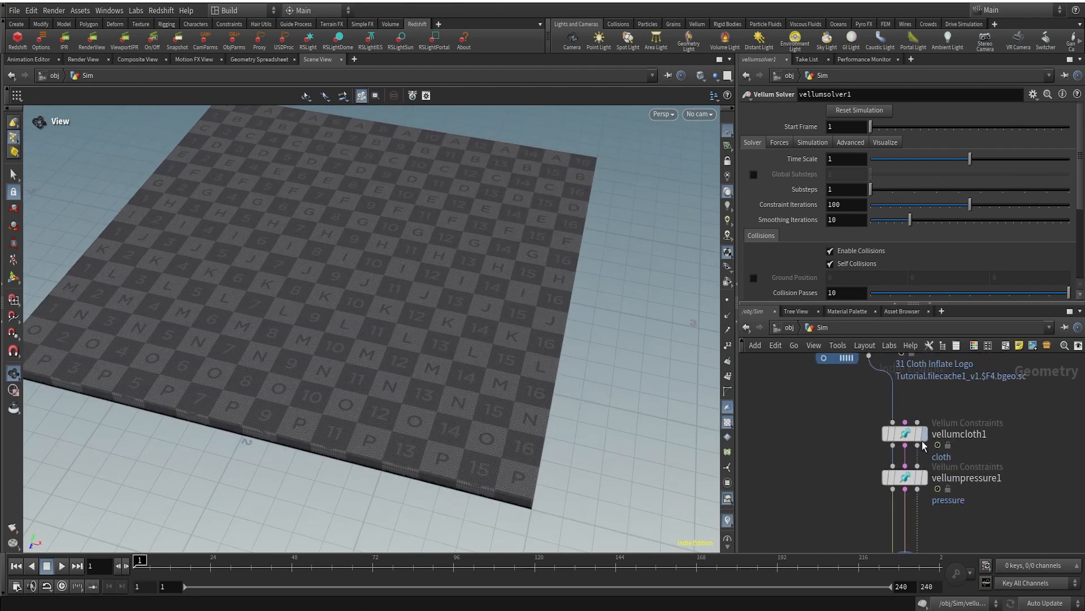
scroll(931, 449, up, 1)
click(898, 430)
scroll(893, 239, up, 1)
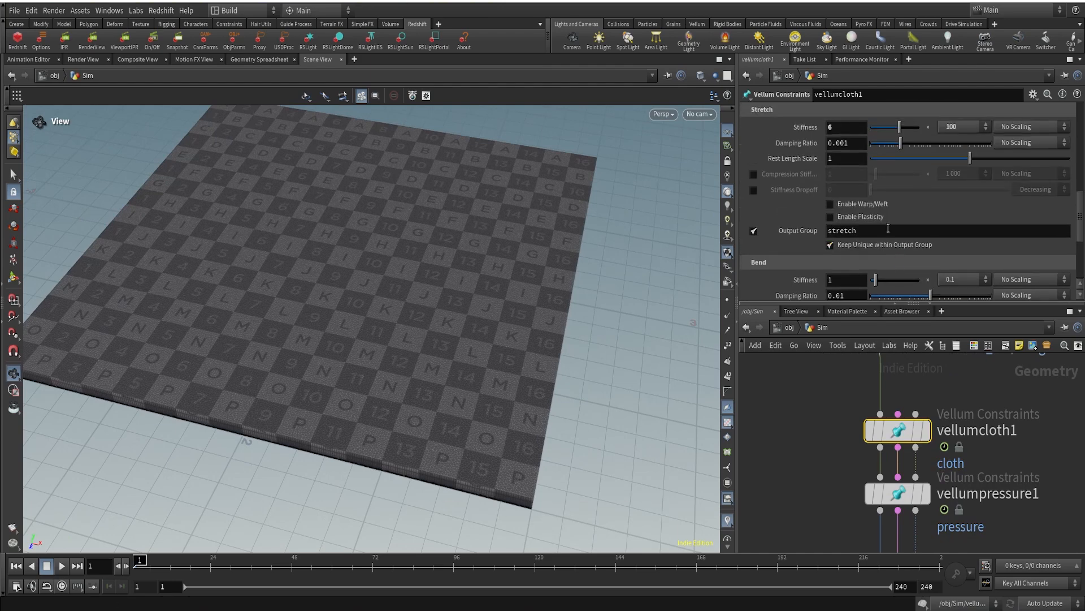
scroll(890, 240, up, 5)
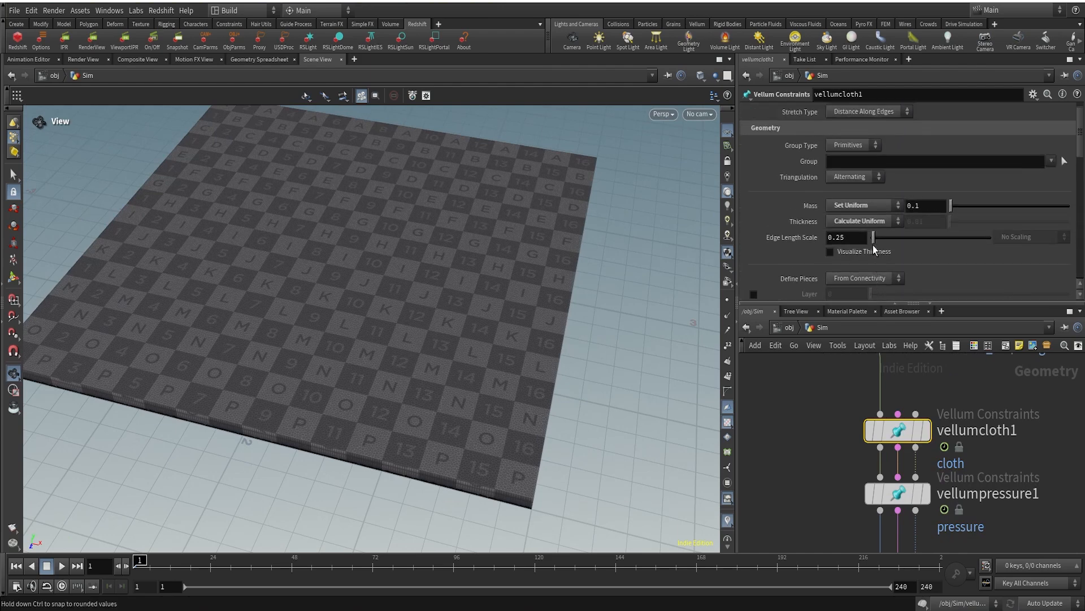
scroll(871, 241, up, 1)
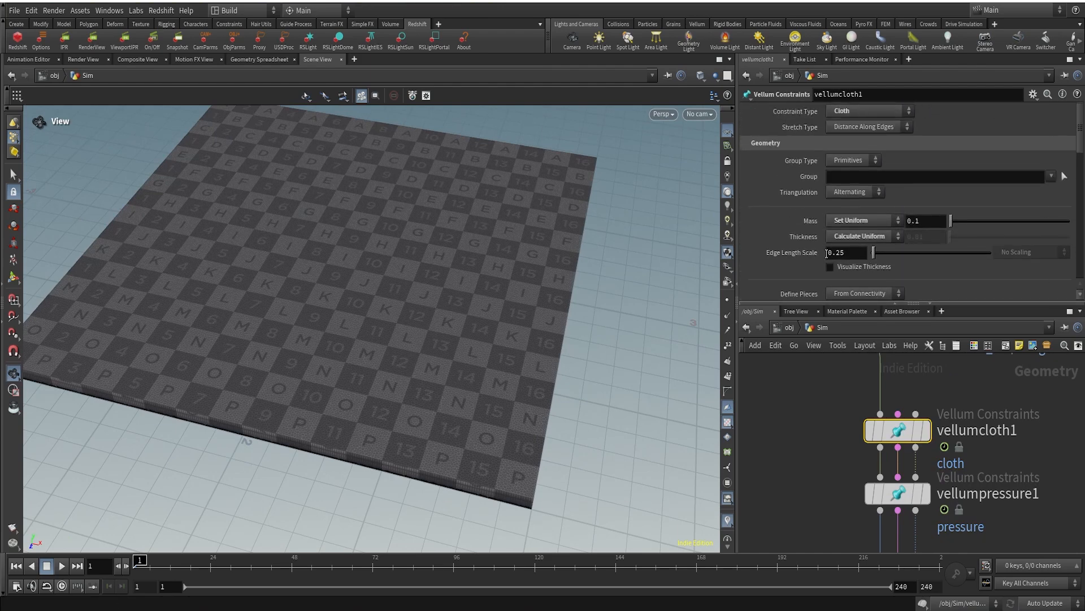
scroll(971, 255, down, 2)
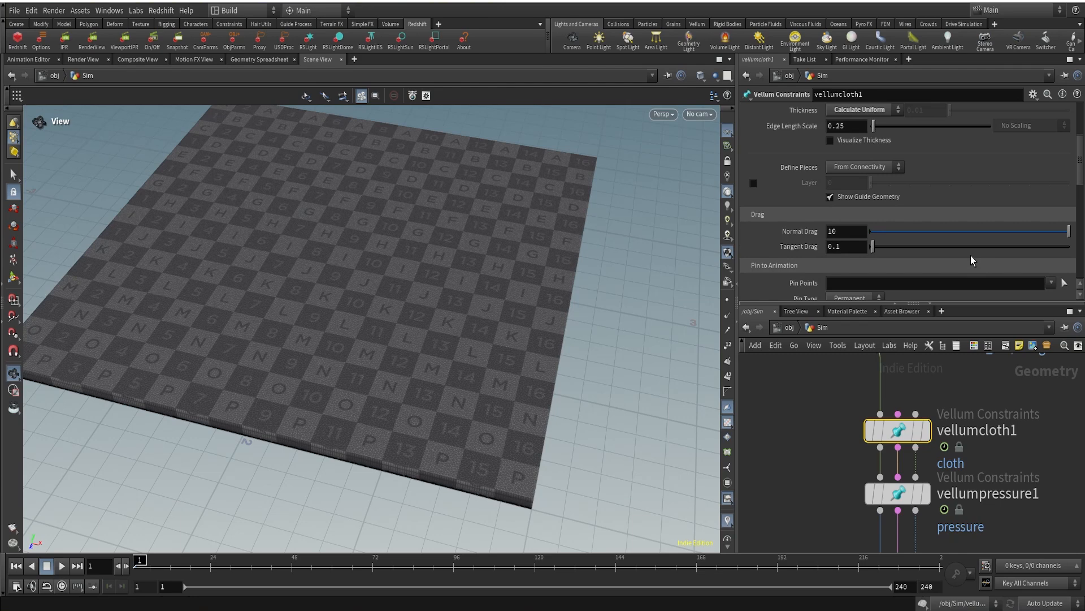
scroll(971, 257, up, 2)
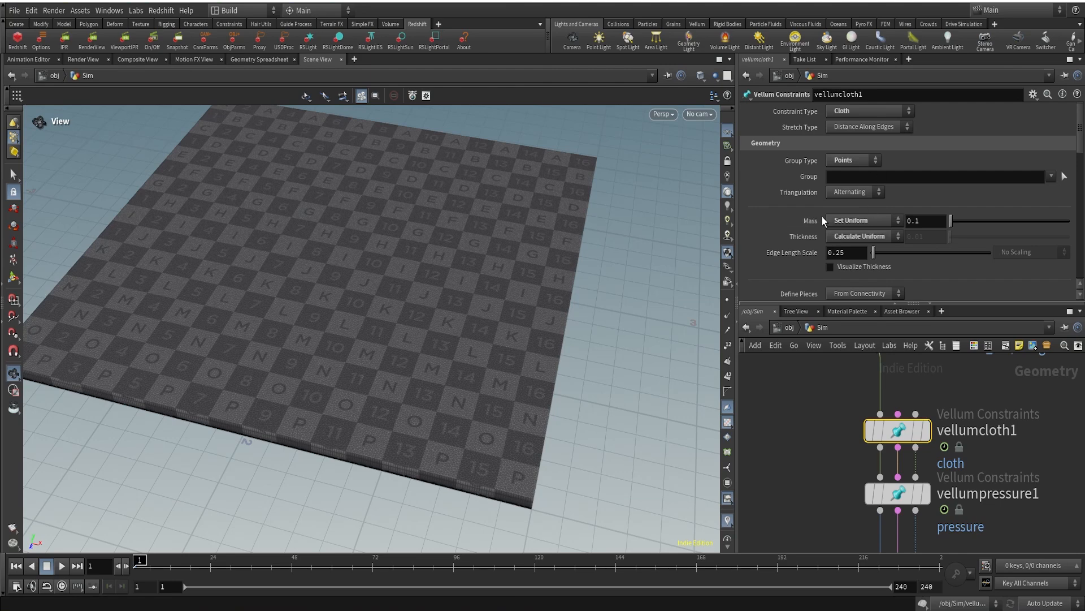
Set the Pin Points of vellumcloth1 to the groups extrudeBack, extrudeSide and pin.
scroll(909, 219, down, 10)
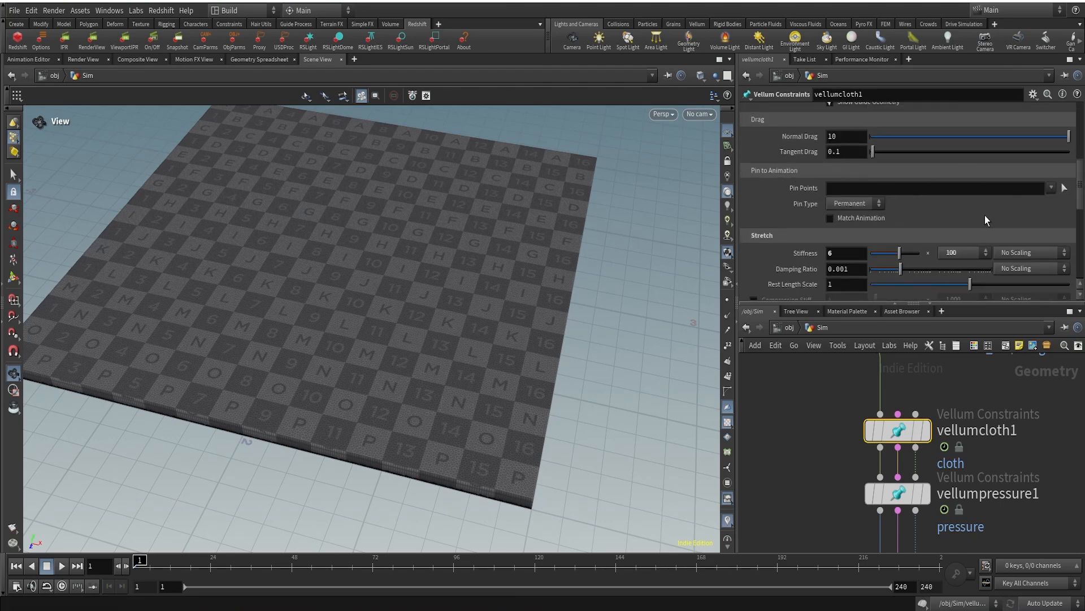
click(1051, 191)
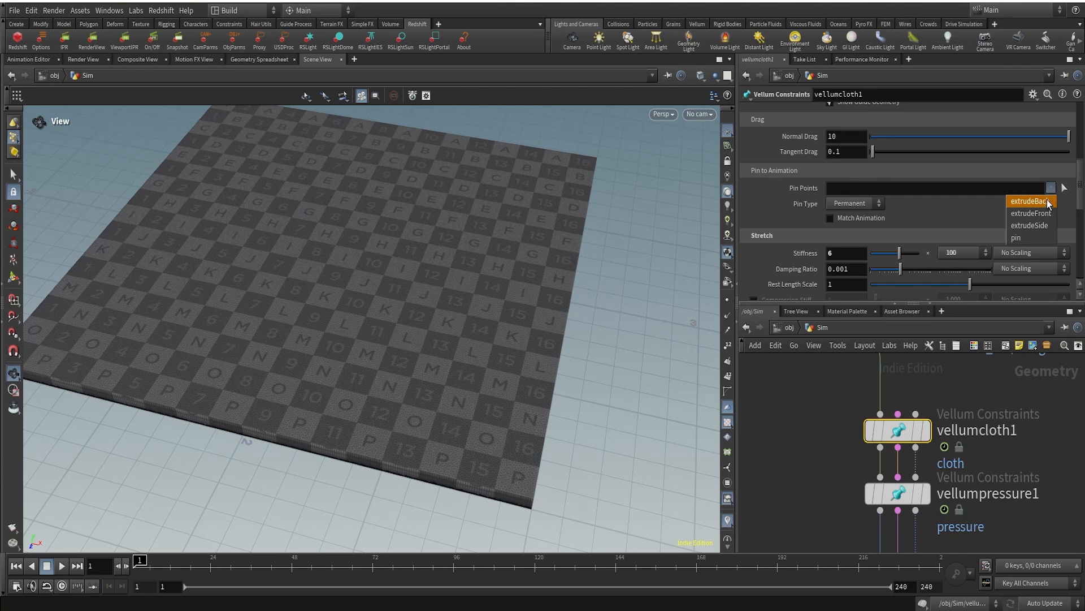
click(1045, 202)
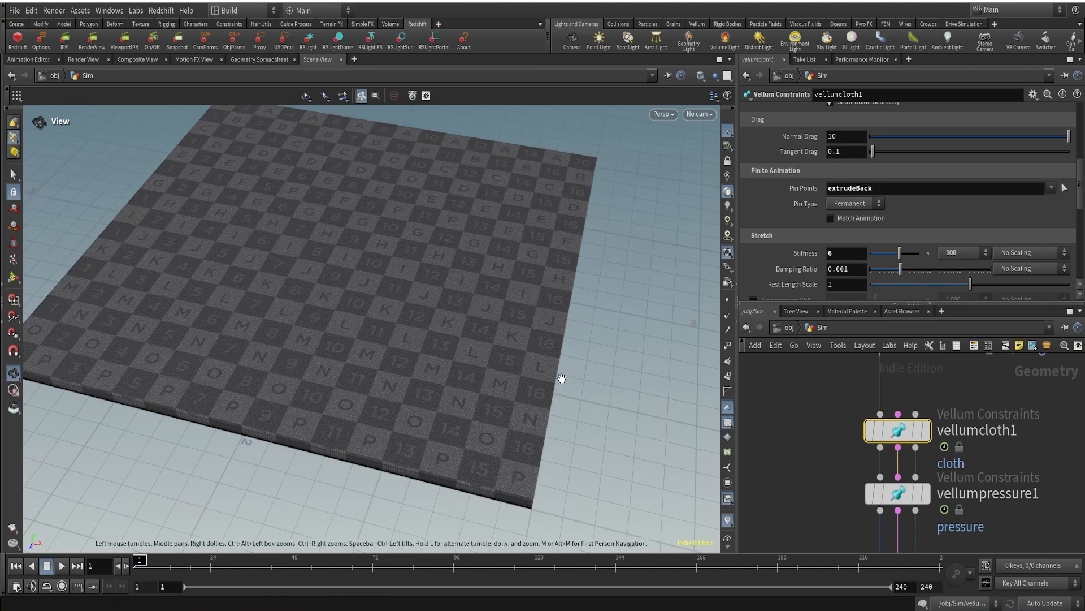
drag(554, 402, 491, 456)
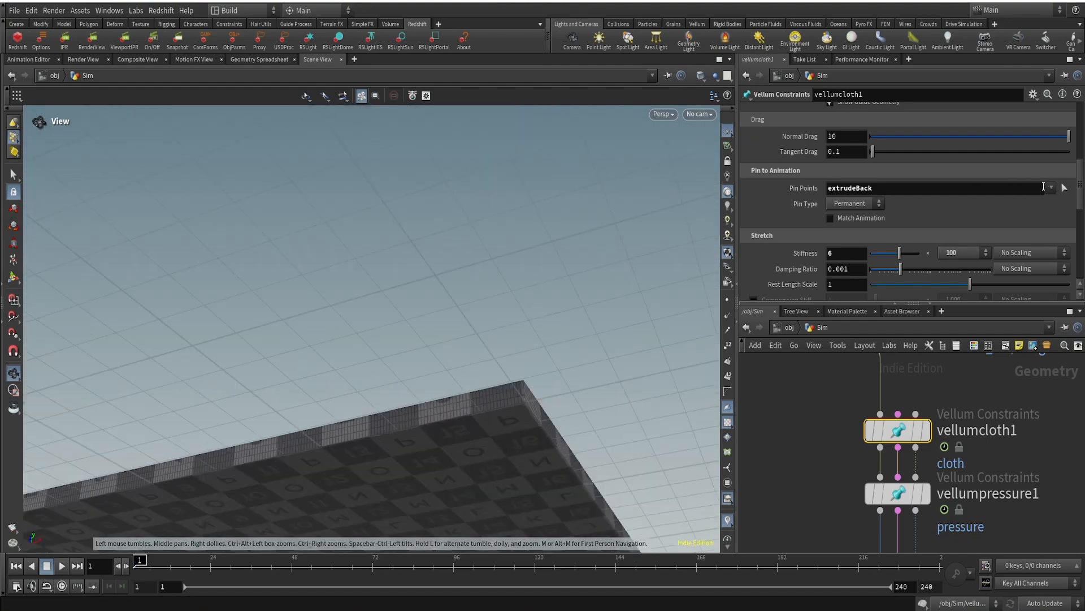
click(1050, 188)
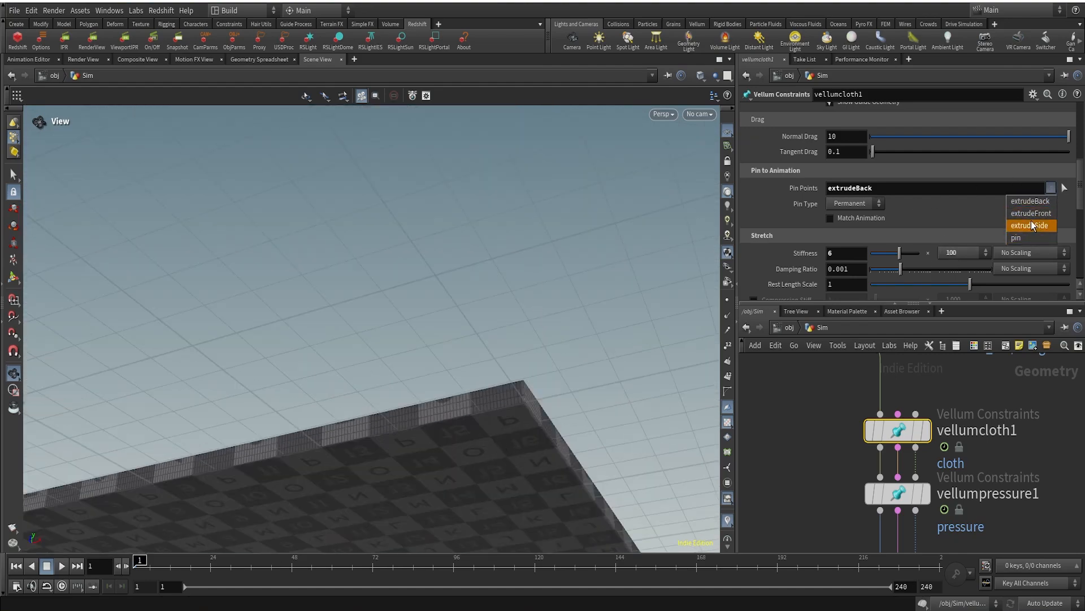
click(944, 273)
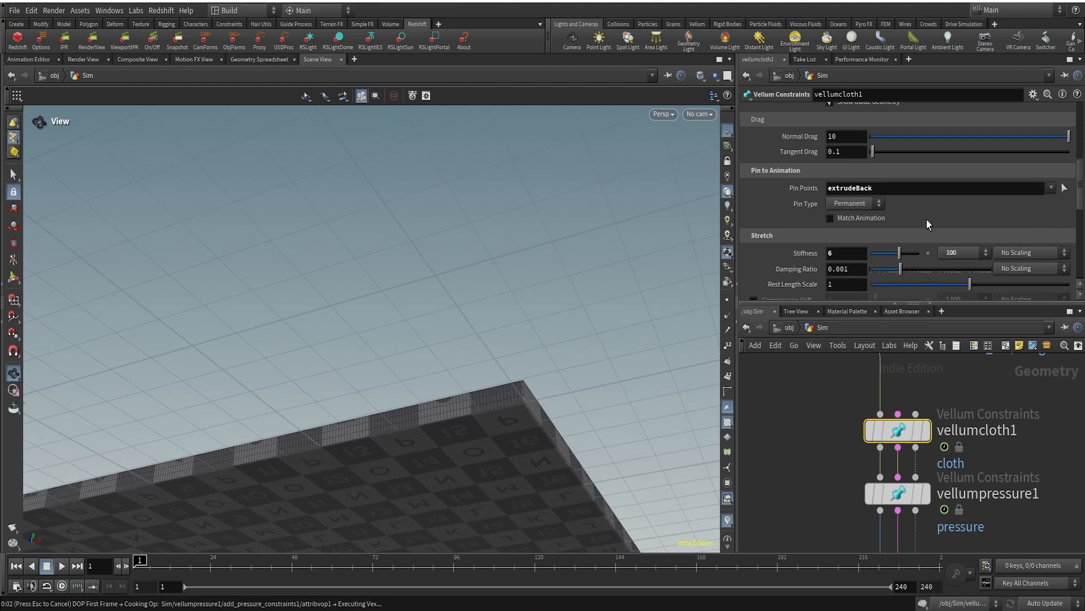
click(1051, 187)
click(1029, 238)
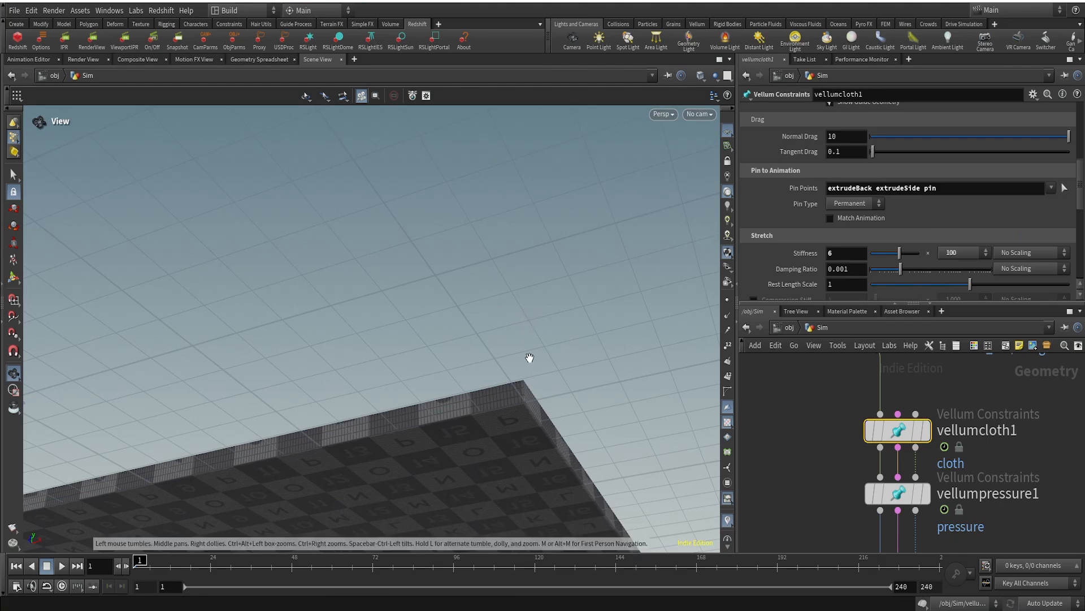
drag(529, 368, 525, 439)
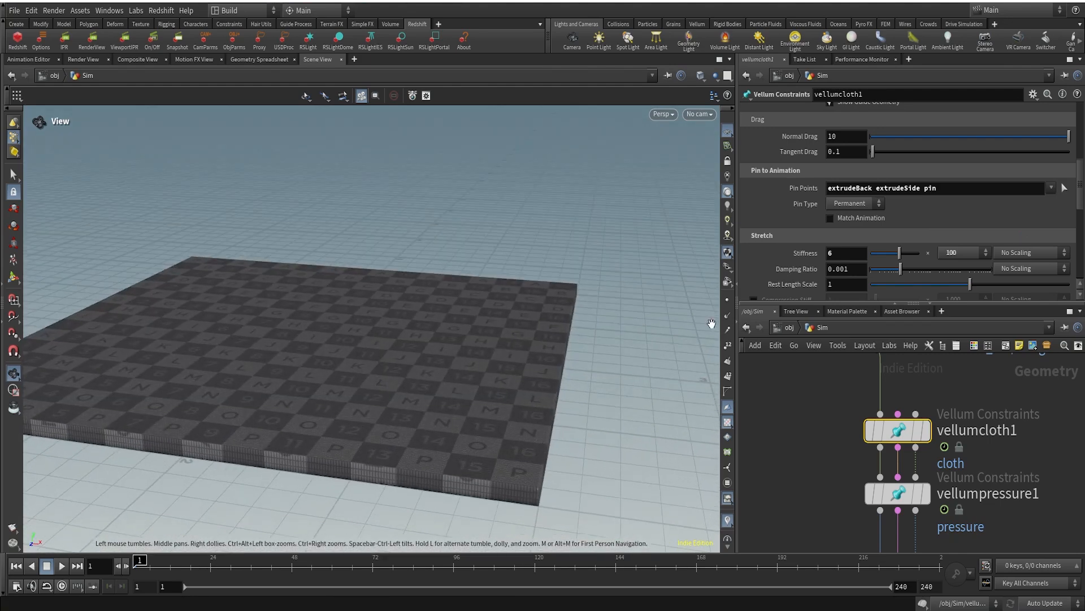
Set the bend stiffness multiplier of vellumcloth1 to 0.0001.
scroll(823, 256, down, 4)
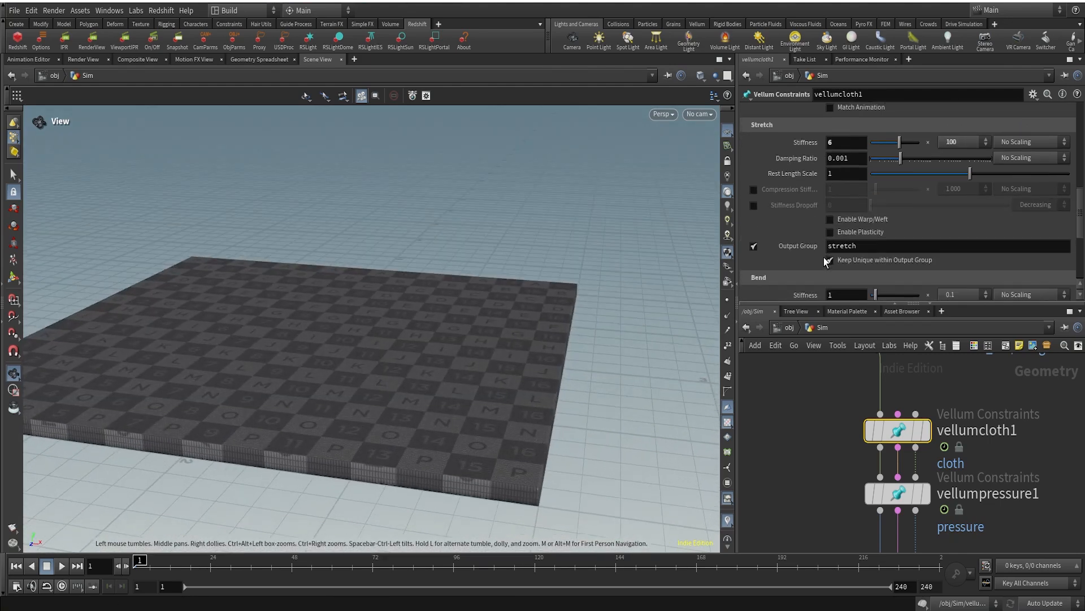
click(959, 140)
click(961, 151)
scroll(808, 195, down, 3)
scroll(817, 206, down, 1)
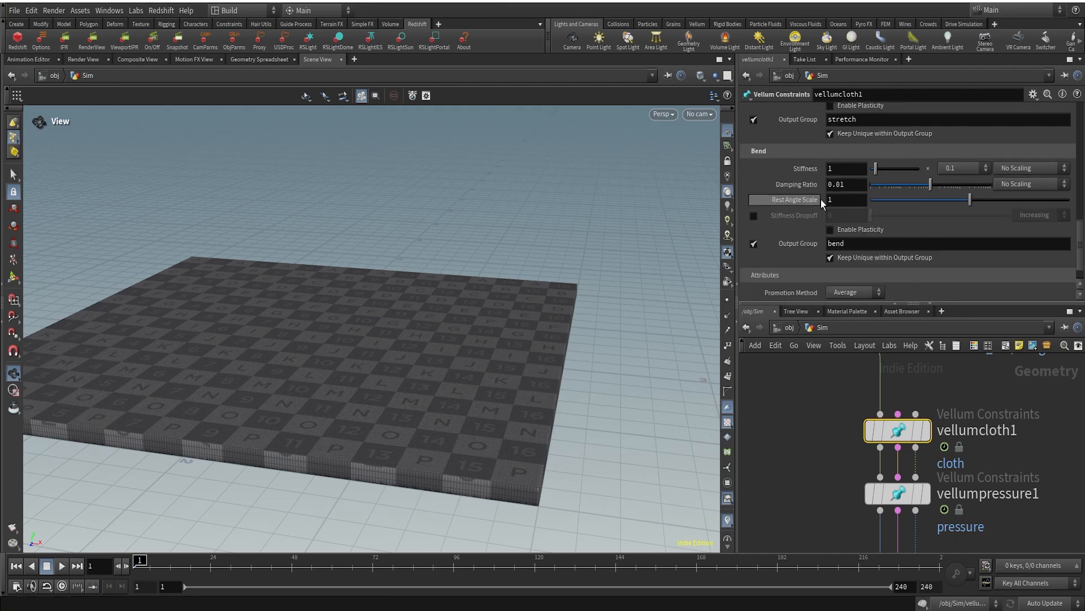
click(970, 171)
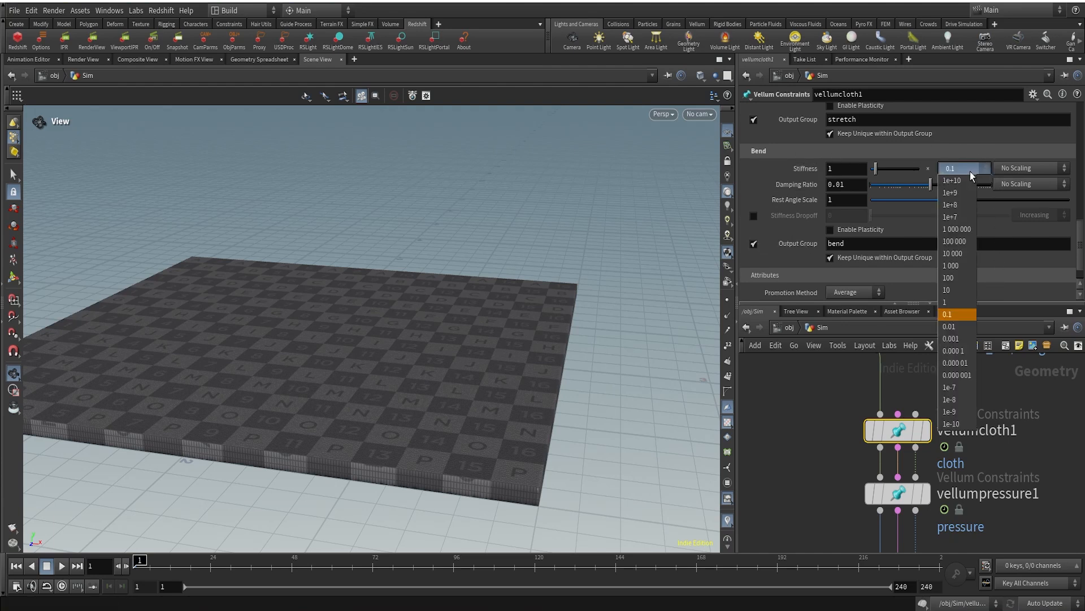
click(966, 351)
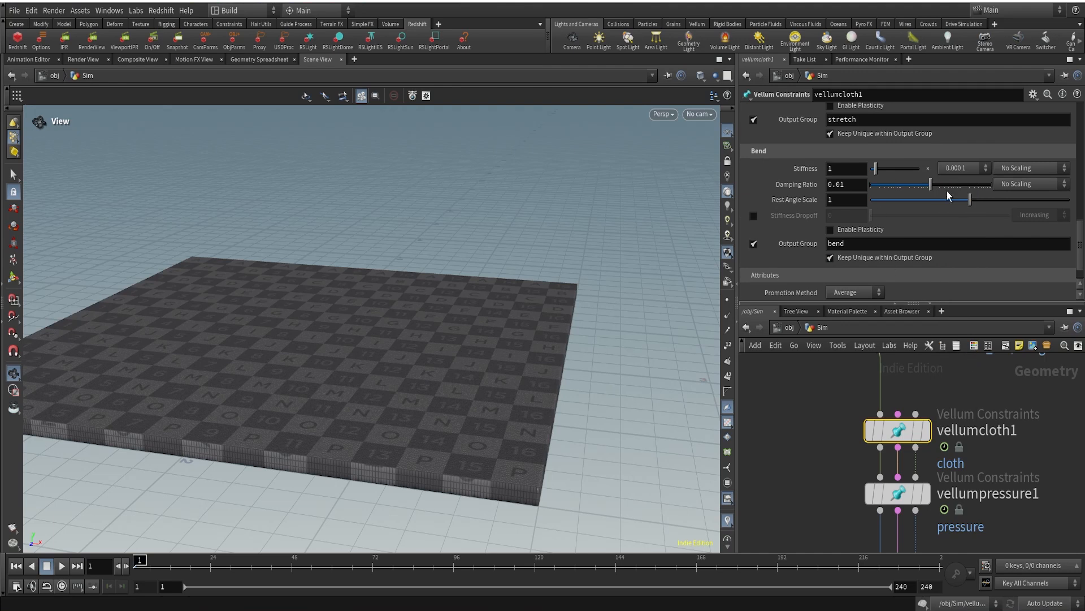
scroll(894, 240, down, 1)
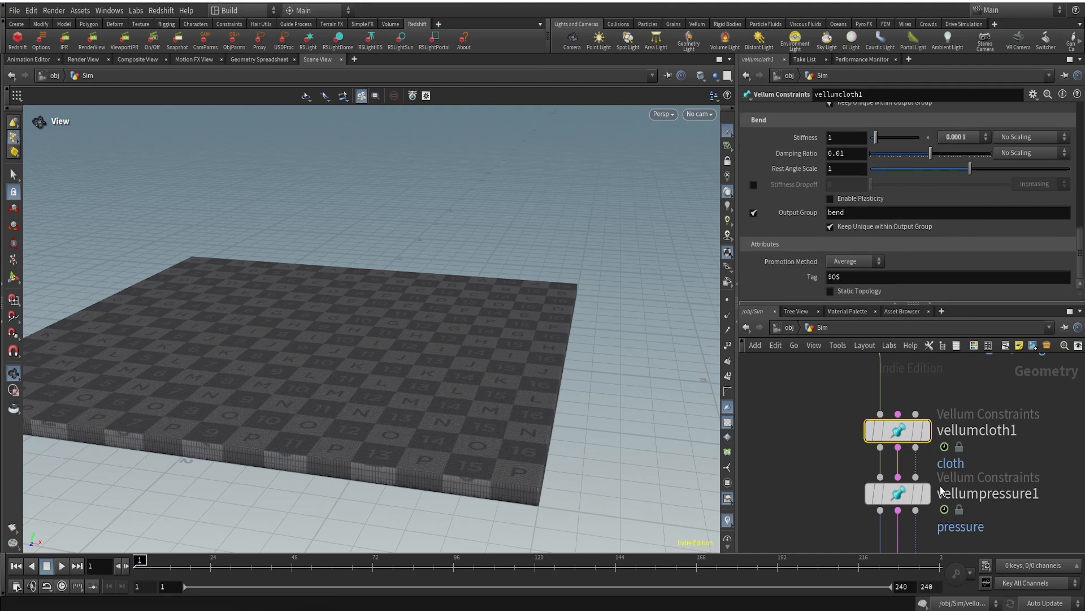
Set the stretch stiffness multiplier of vellumpressure1 to 1e+8.
click(903, 504)
scroll(898, 226, up, 5)
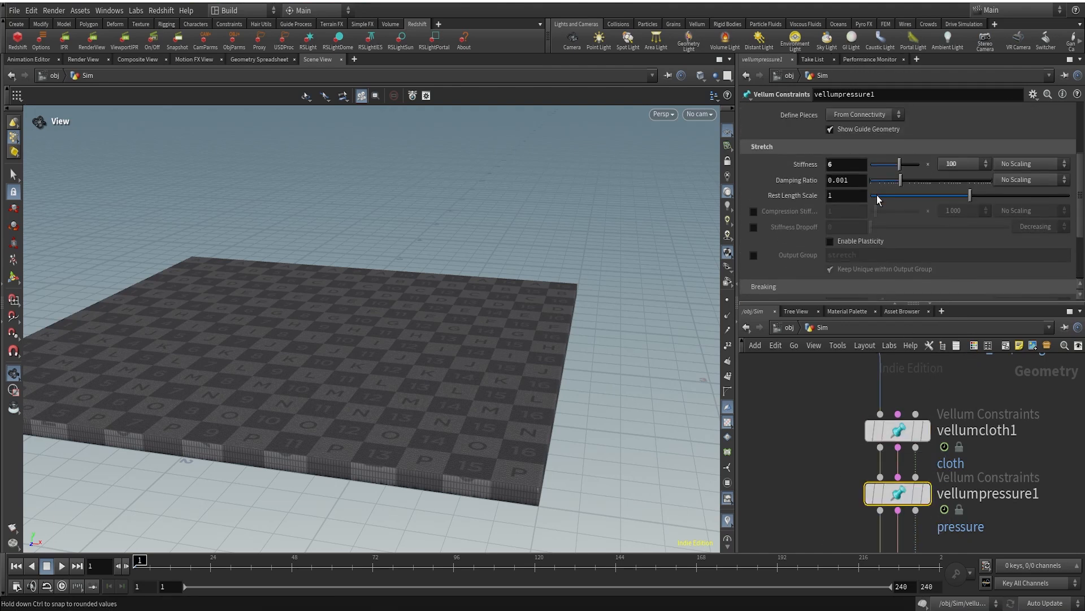
scroll(877, 170, up, 5)
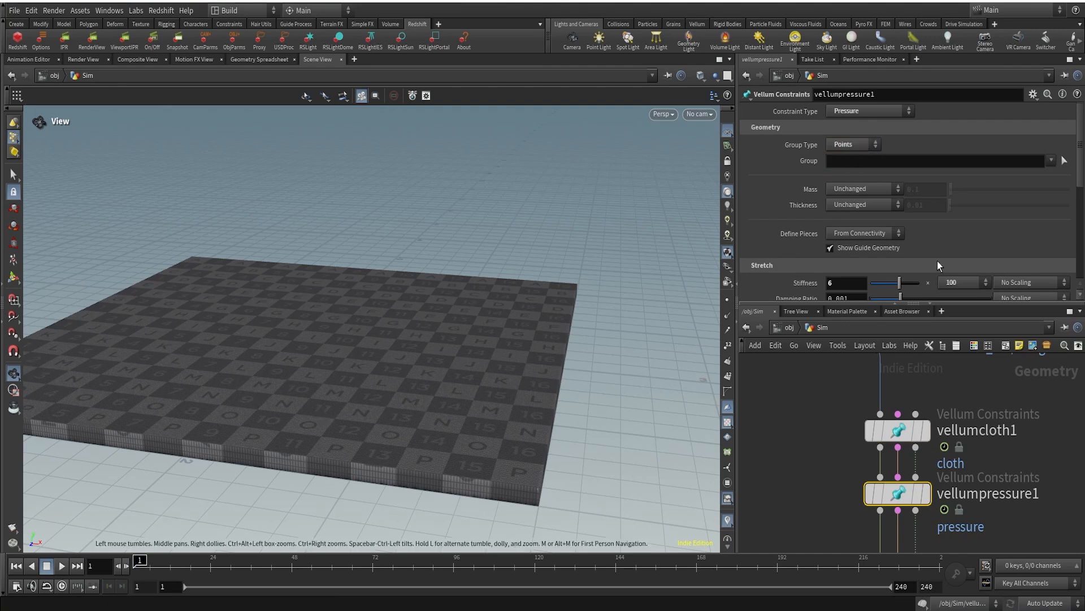
scroll(859, 232, down, 2)
scroll(859, 232, down, 3)
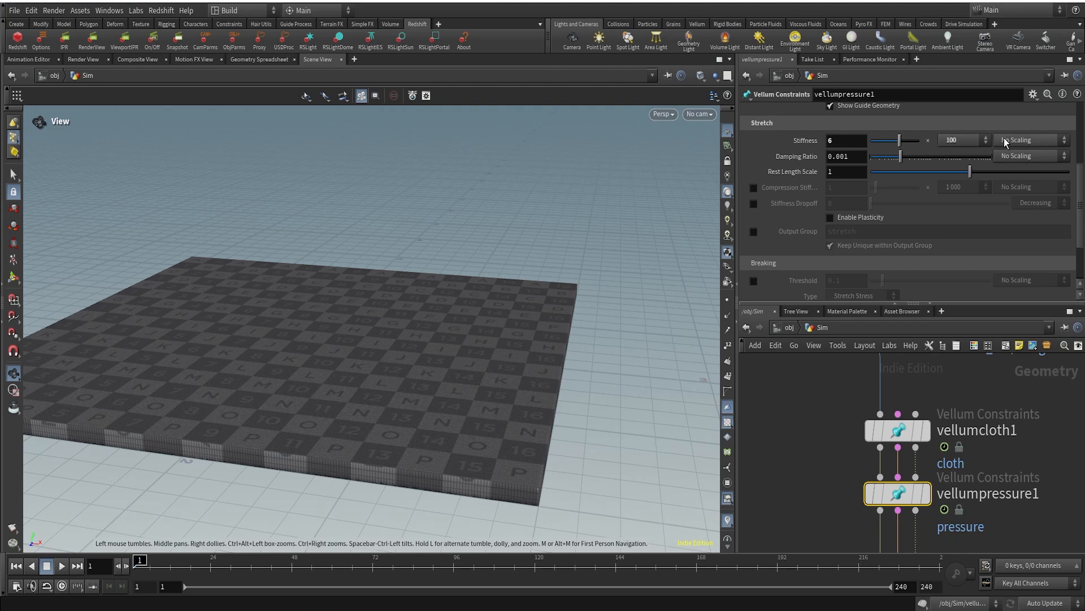
click(965, 144)
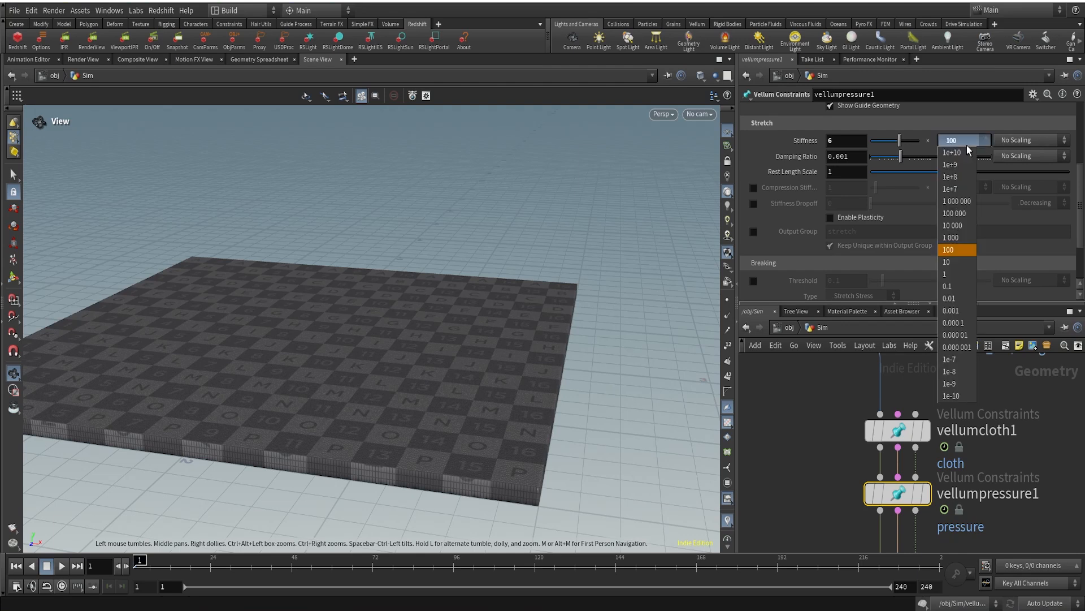
click(964, 176)
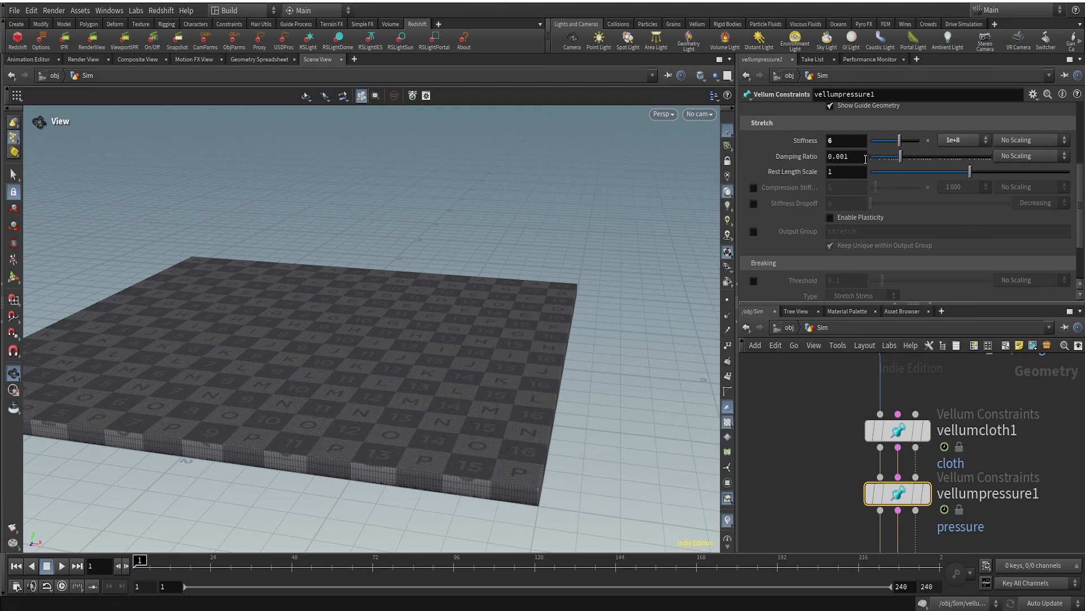
Enable the stretch output group of vellumpressure1, name it stretch_pressure, and set the Rest Length Scale to 6.5.
scroll(825, 244, down, 1)
click(753, 215)
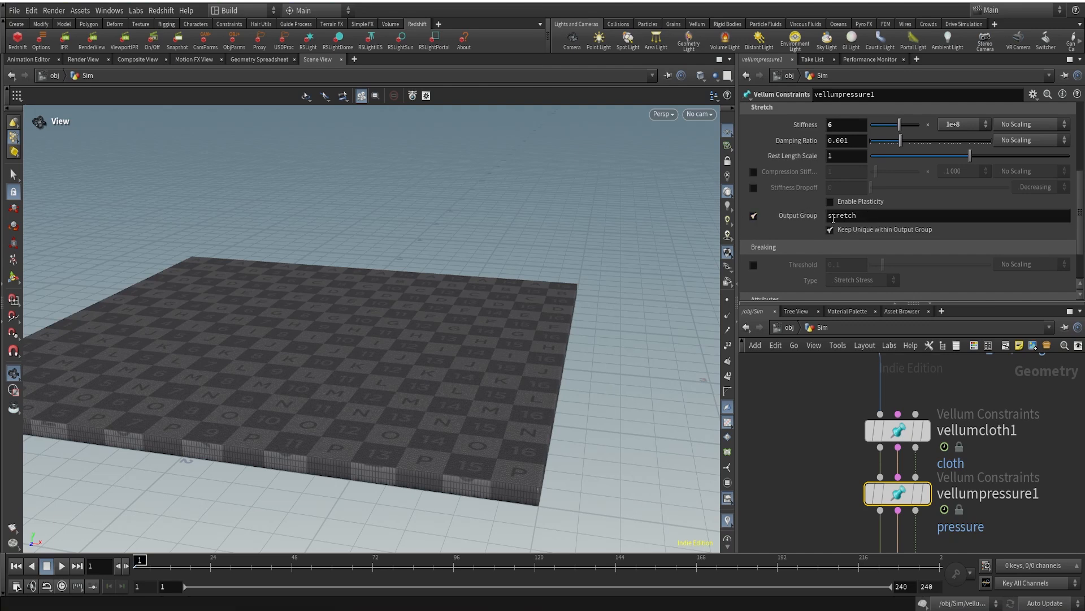
click(874, 216)
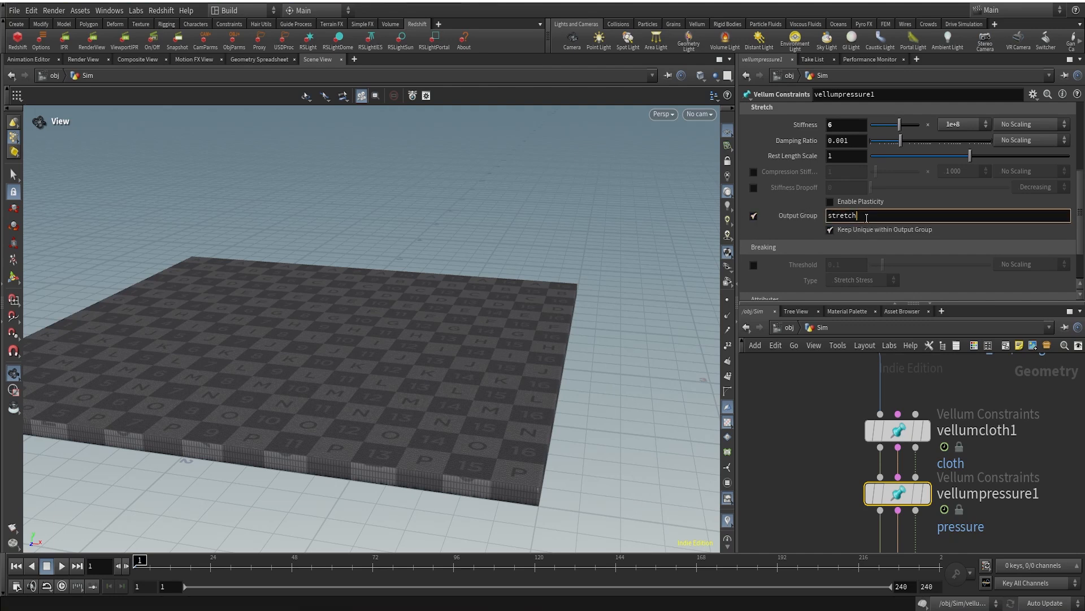
text(_PRESSURE)
key(BackSpace)
key(BackSpace)
key(BackSpace)
key(BackSpace)
key(BackSpace)
key(BackSpace)
key(BackSpace)
key(BackSpace)
text(pressure)
key(Return)
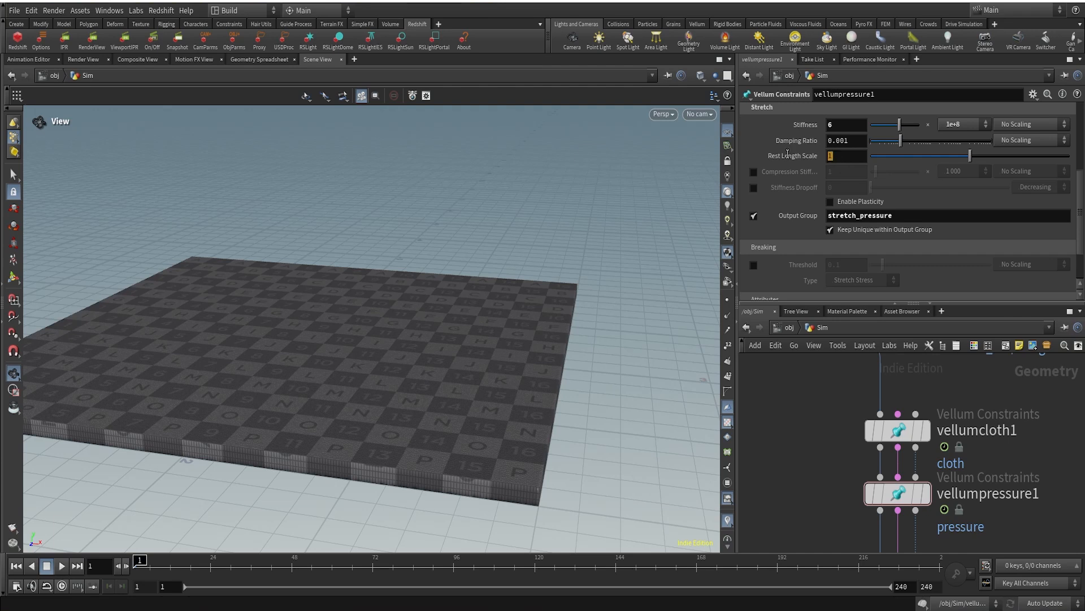
text(5)
key(Return)
Play the simulation with the Vellum Solver selected, and scrub back to frame 19 to examine how the cloth inflates.
scroll(813, 418, down, 3)
scroll(885, 441, down, 2)
scroll(876, 456, up, 3)
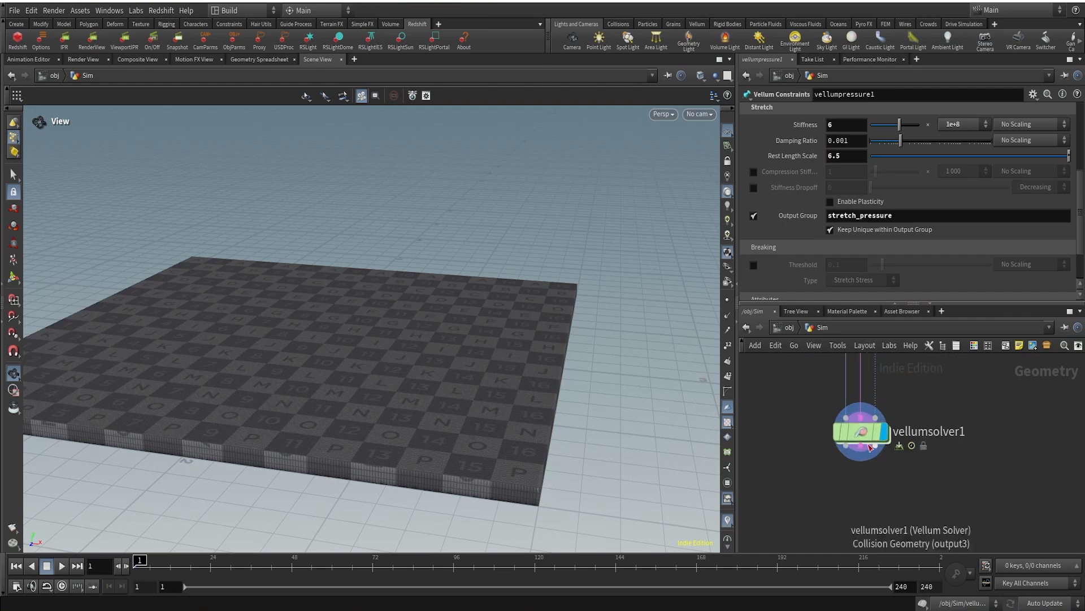
click(869, 439)
right_drag(528, 378, 408, 472)
drag(407, 472, 528, 324)
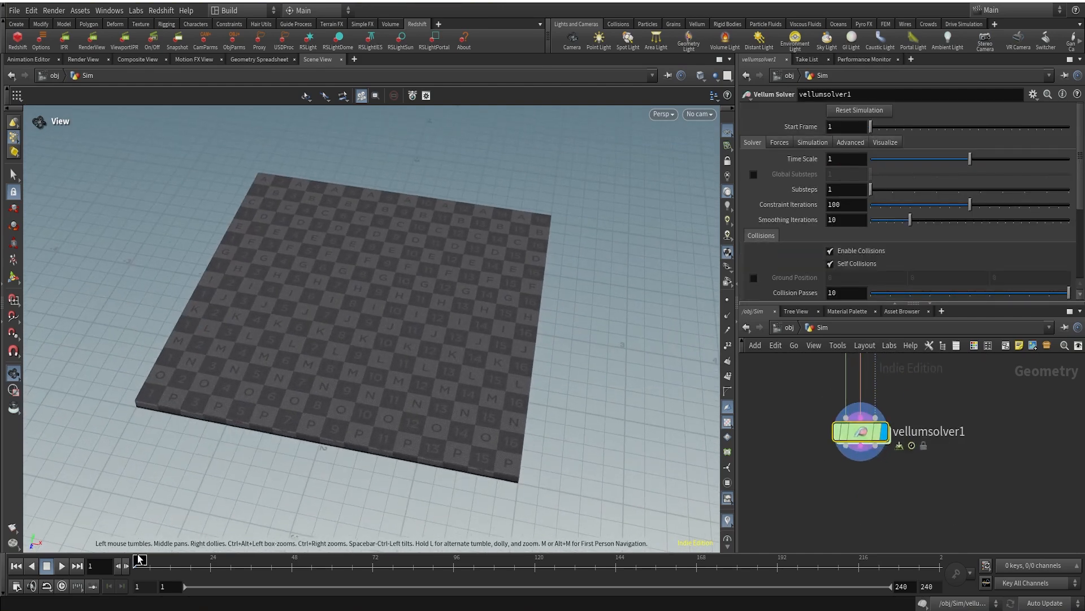
click(62, 567)
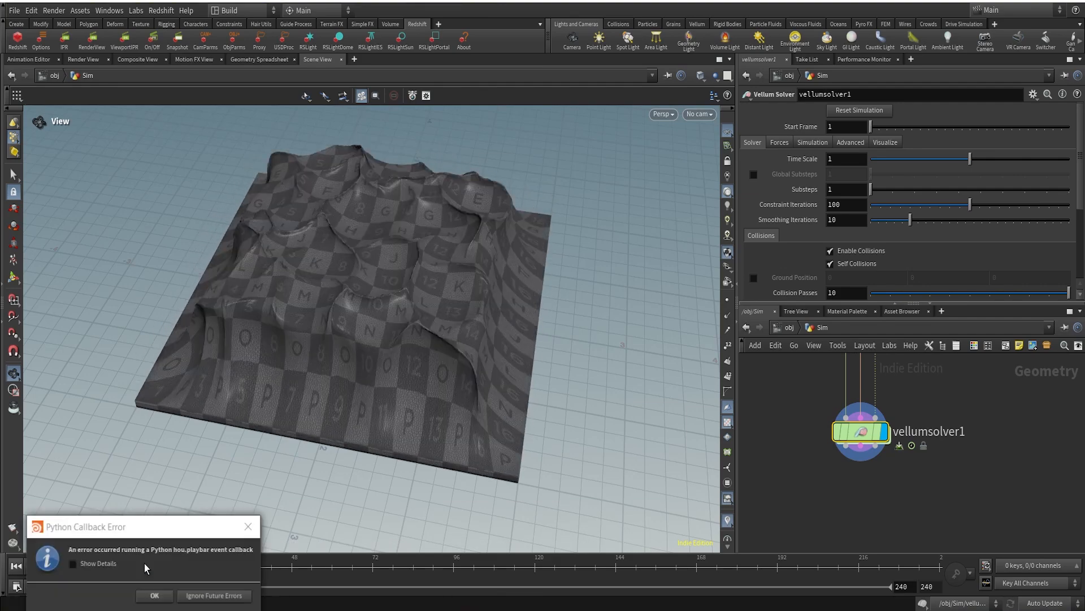
scroll(187, 373, up, 5)
scroll(187, 374, down, 5)
drag(279, 315, 543, 334)
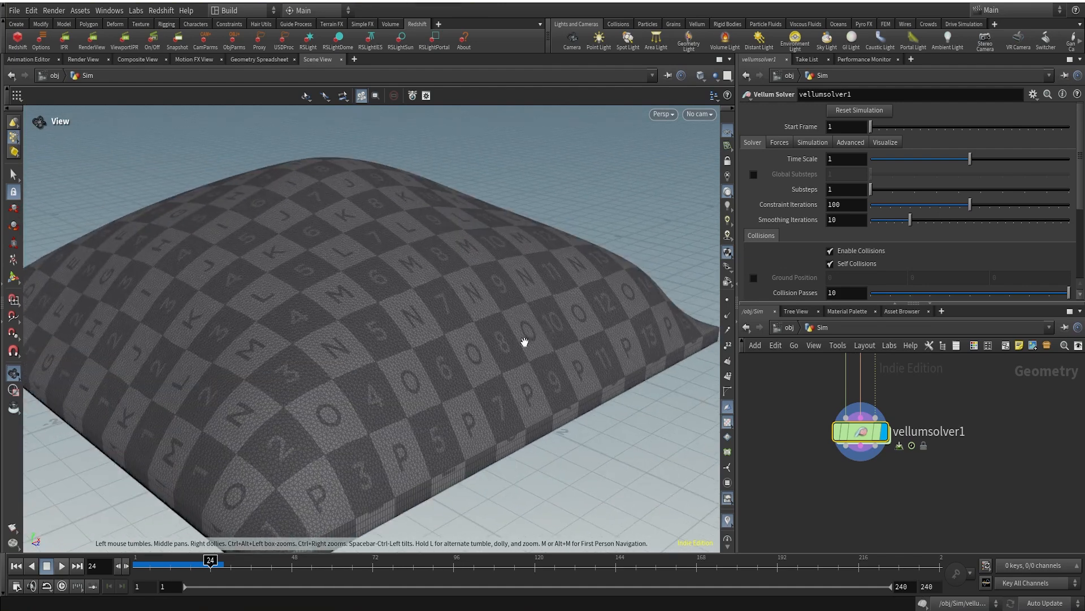
drag(195, 559, 167, 560)
drag(179, 561, 193, 561)
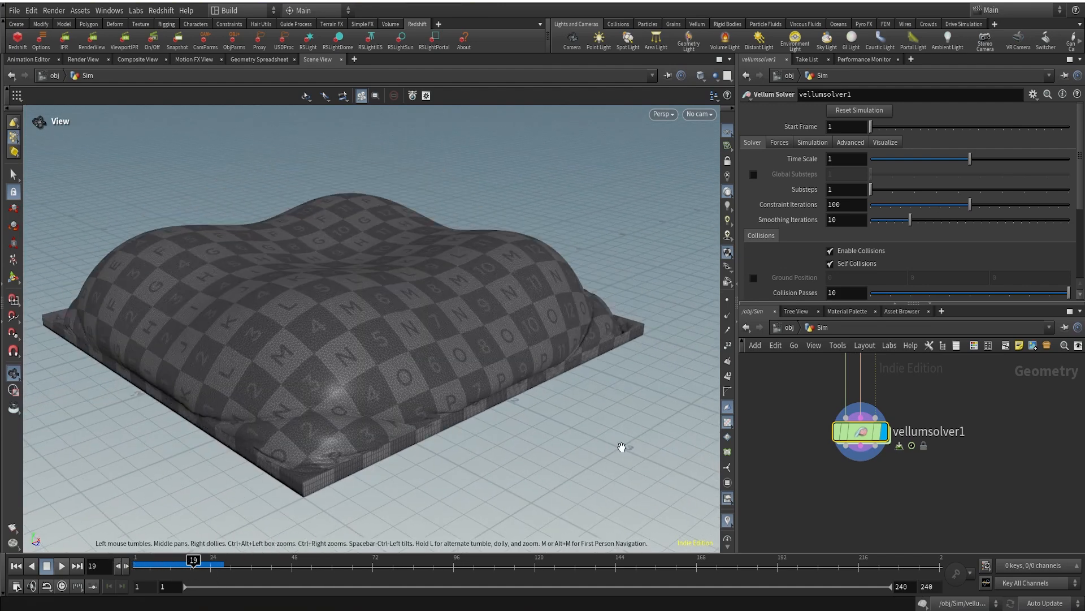
Select vellumpressure1 and scrub the simulation between about frames 19 and 28, examining the inflating cloth from several angles.
scroll(948, 404, down, 3)
middle_drag(952, 391, 935, 497)
scroll(896, 458, up, 2)
click(875, 441)
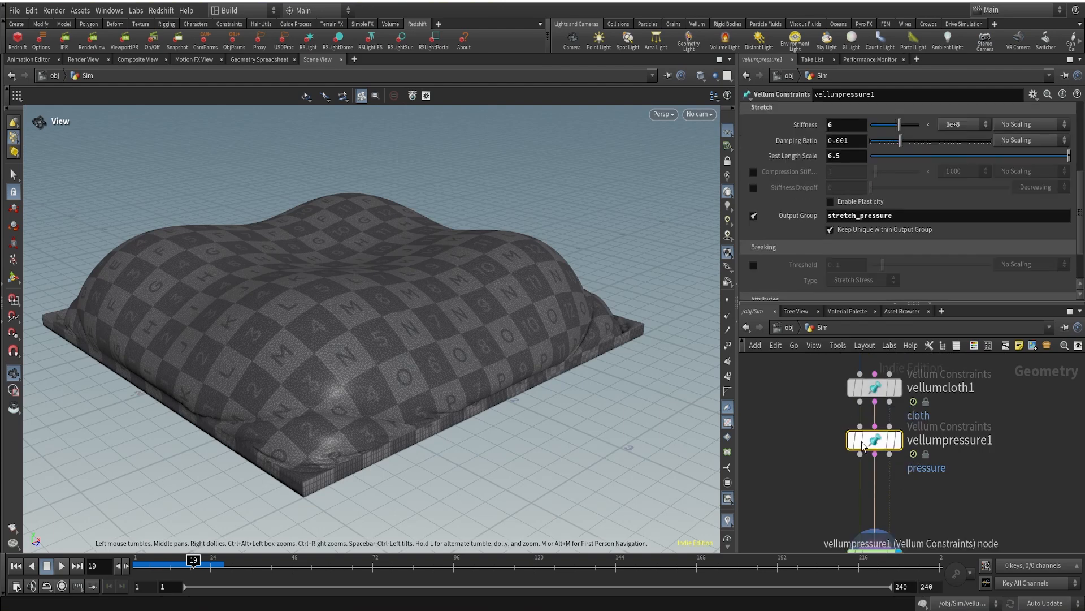
drag(187, 561, 220, 566)
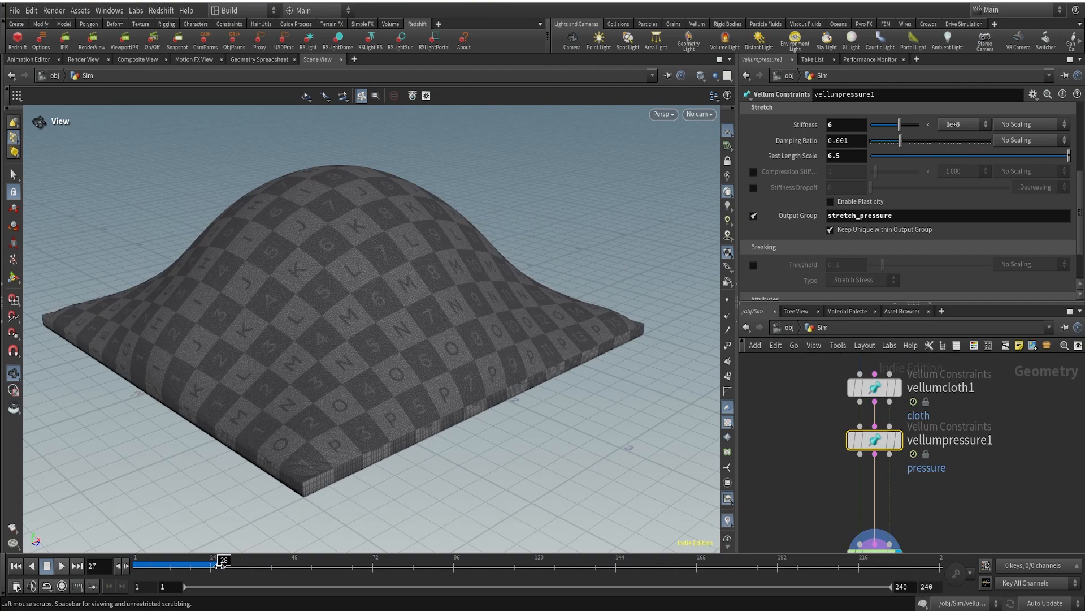
click(204, 565)
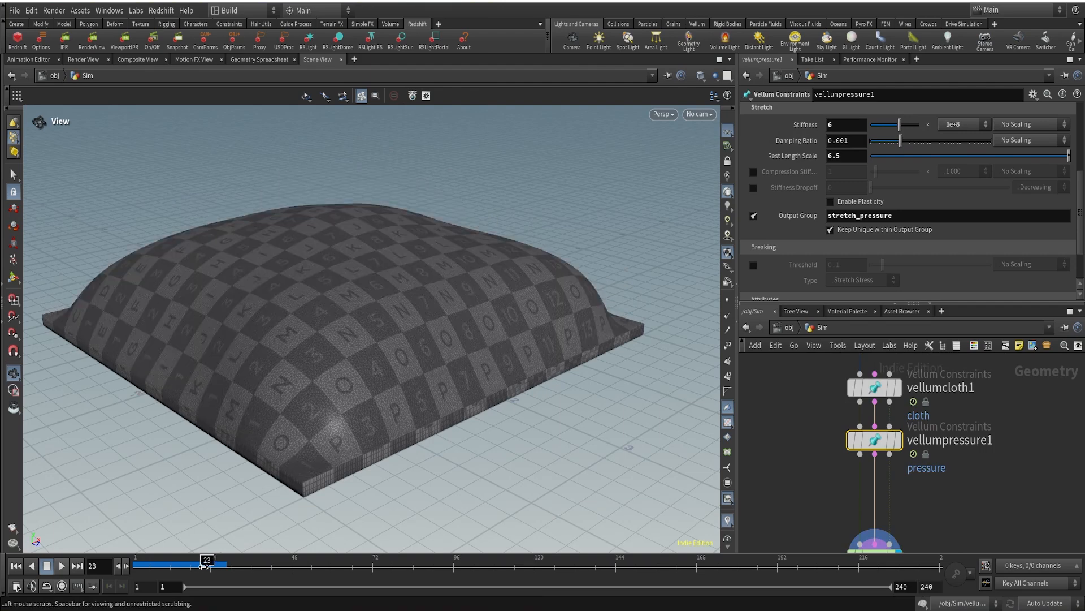
mouse_move(204, 565)
mouse_down()
mouse_move(144, 565)
mouse_move(207, 567)
mouse_move(190, 568)
mouse_up()
drag(317, 310, 330, 475)
mouse_move(194, 563)
mouse_down()
mouse_move(226, 564)
mouse_move(182, 565)
mouse_move(213, 570)
mouse_move(197, 570)
mouse_up()
drag(378, 337, 296, 380)
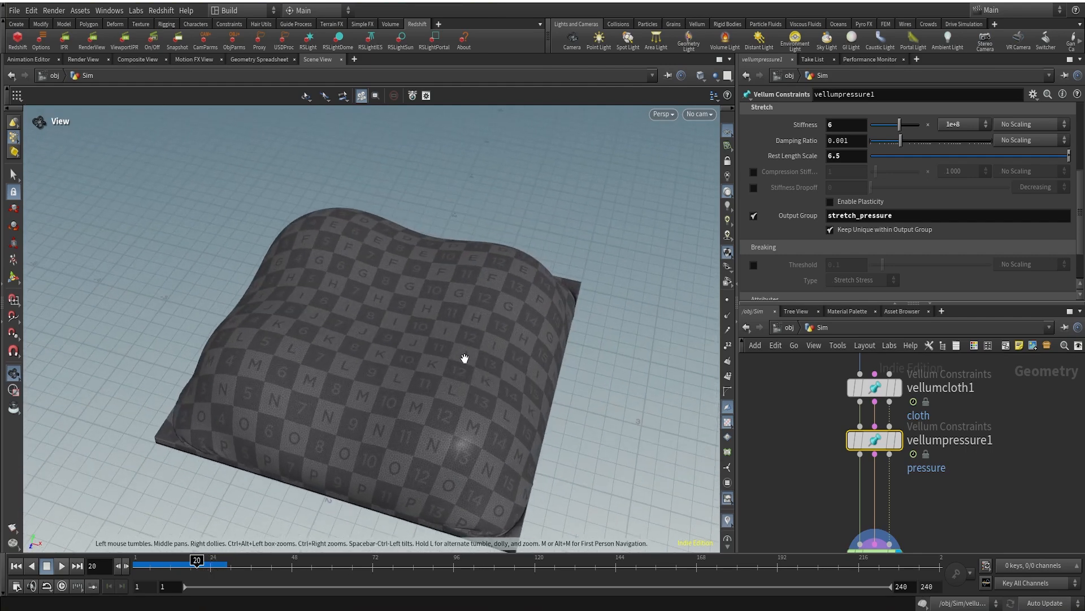
click(979, 487)
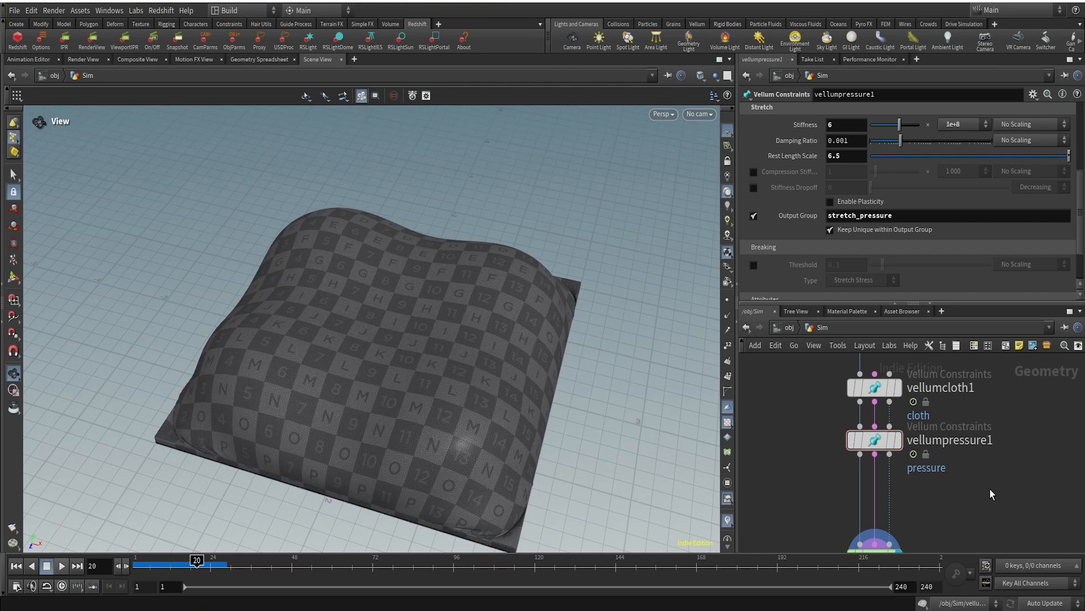
drag(210, 572, 215, 571)
scroll(351, 392, up, 3)
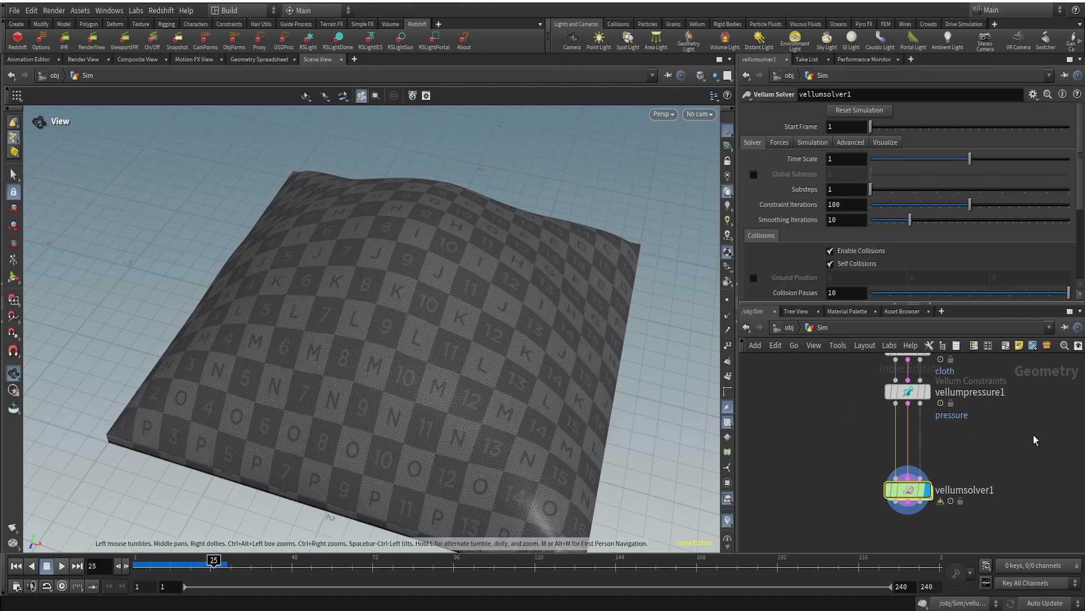
Examine the node chain from the original grid down to the Vellum Solver.
scroll(1037, 437, down, 5)
scroll(1063, 439, down, 5)
middle_drag(1054, 394, 884, 450)
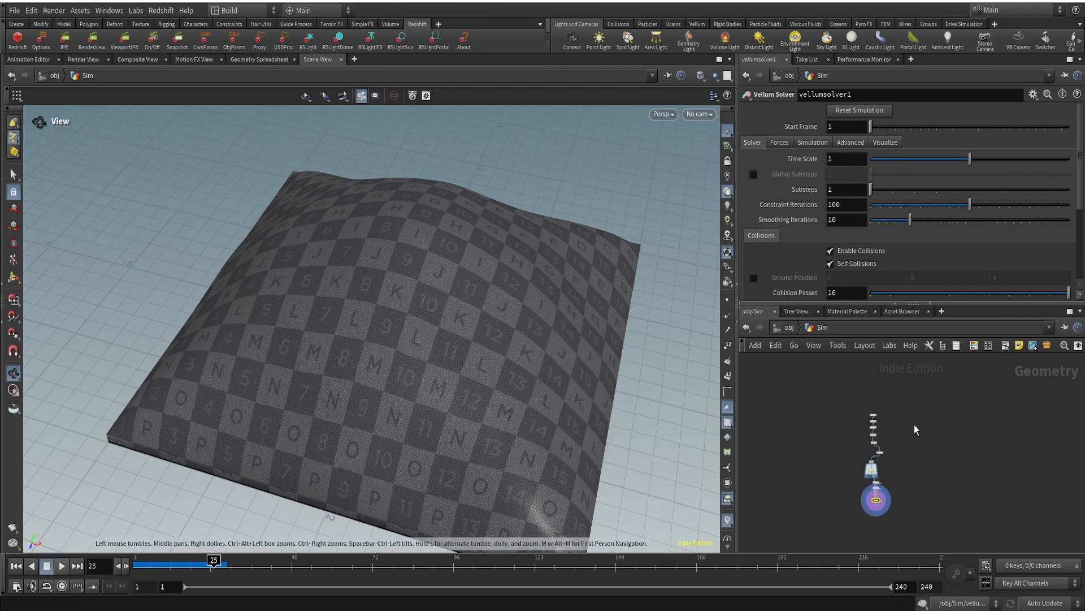
scroll(926, 433, up, 6)
scroll(834, 438, down, 2)
drag(776, 368, 850, 486)
scroll(820, 479, up, 4)
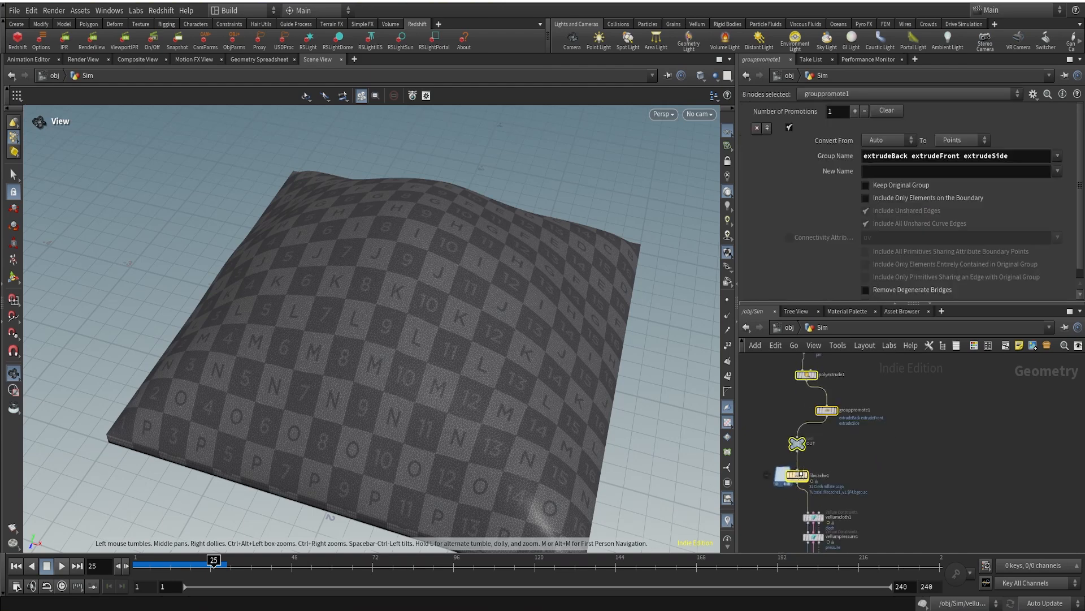
scroll(910, 443, down, 3)
click(968, 429)
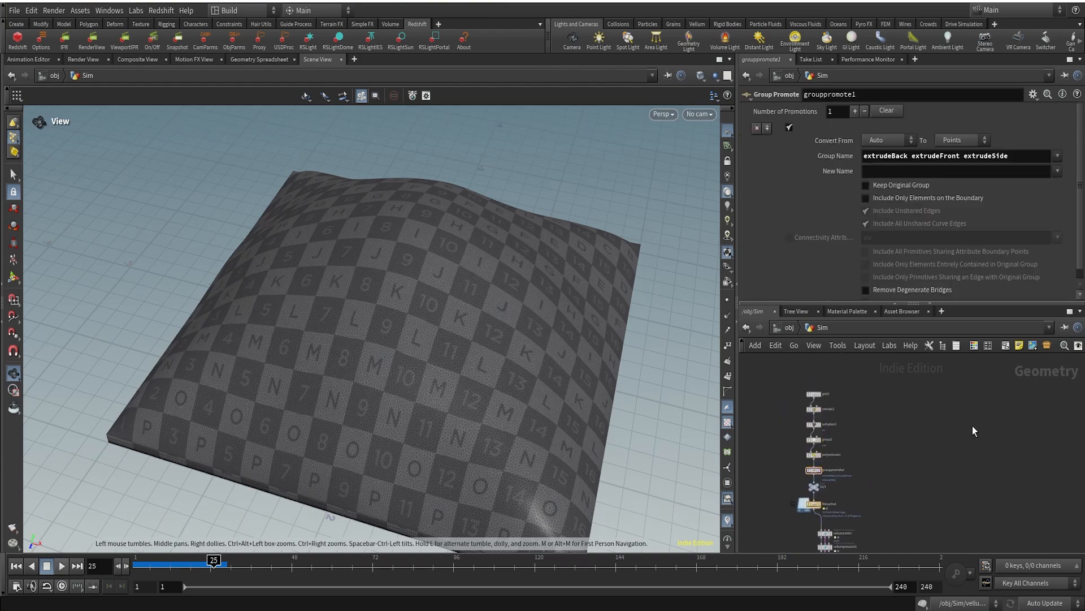
Add a separate Grid node in clear space beside the existing chain and display it.
key(Tab)
text(gr)
key(Return)
click(890, 408)
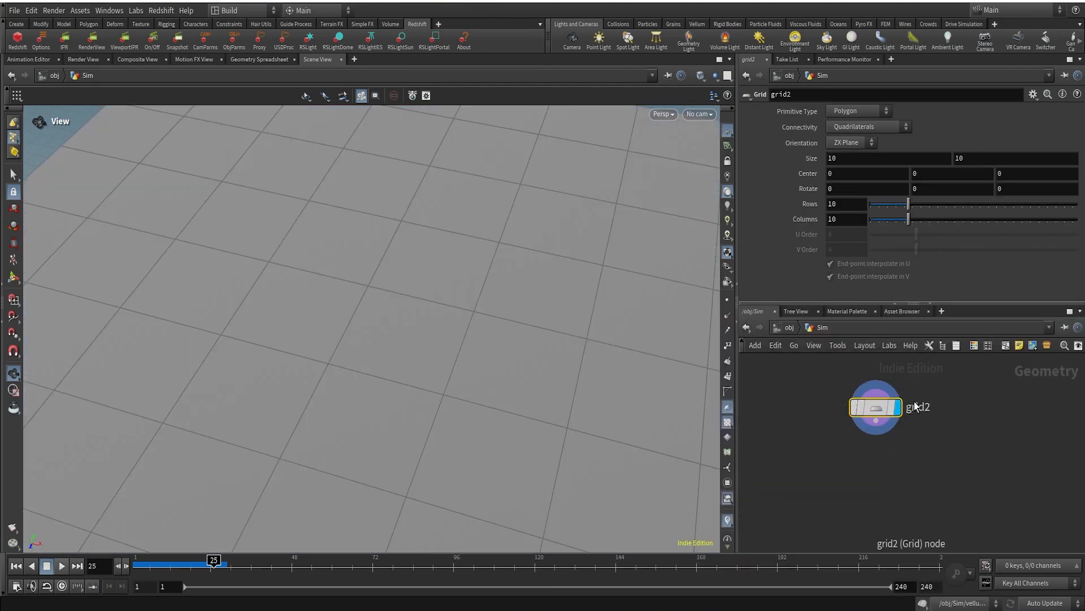
Set the size of grid2 to 1.024 by 0.534.
drag(846, 159, 776, 159)
text(1.02)
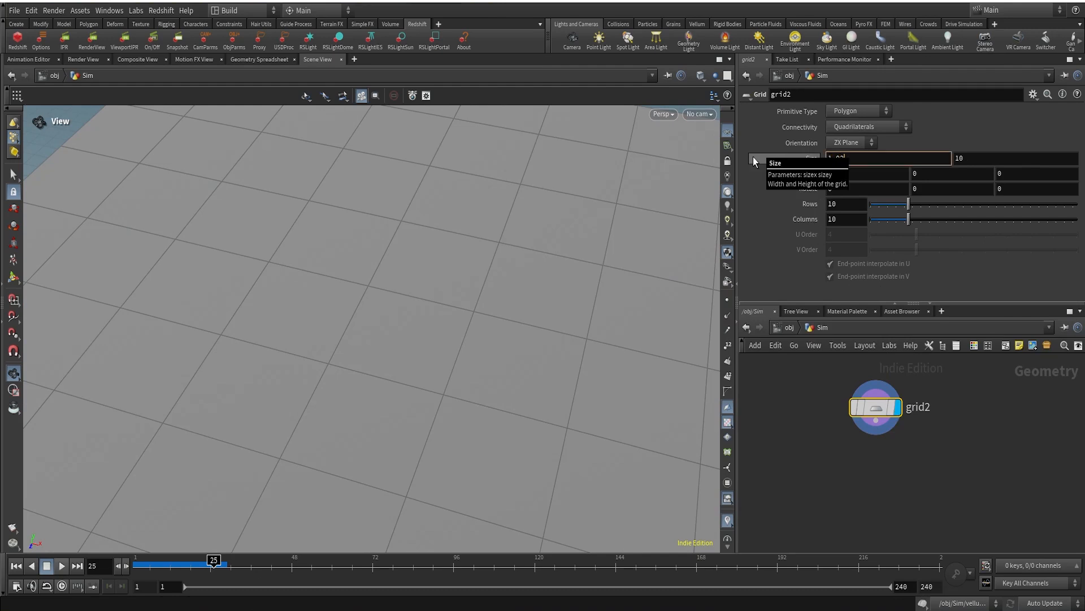
text(4)
key(Return)
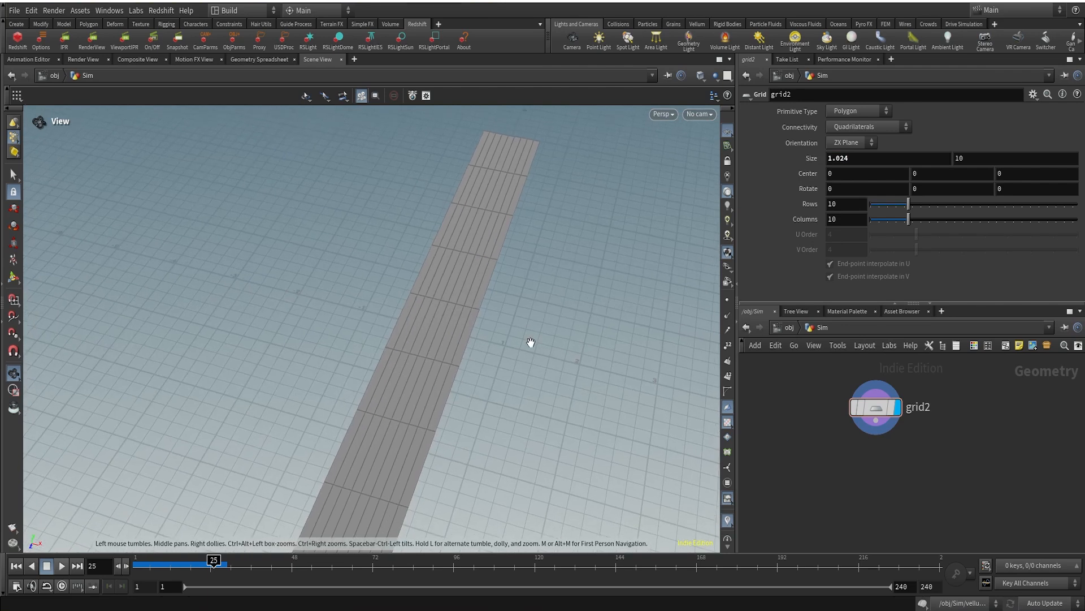
double_click(981, 158)
text(0.)
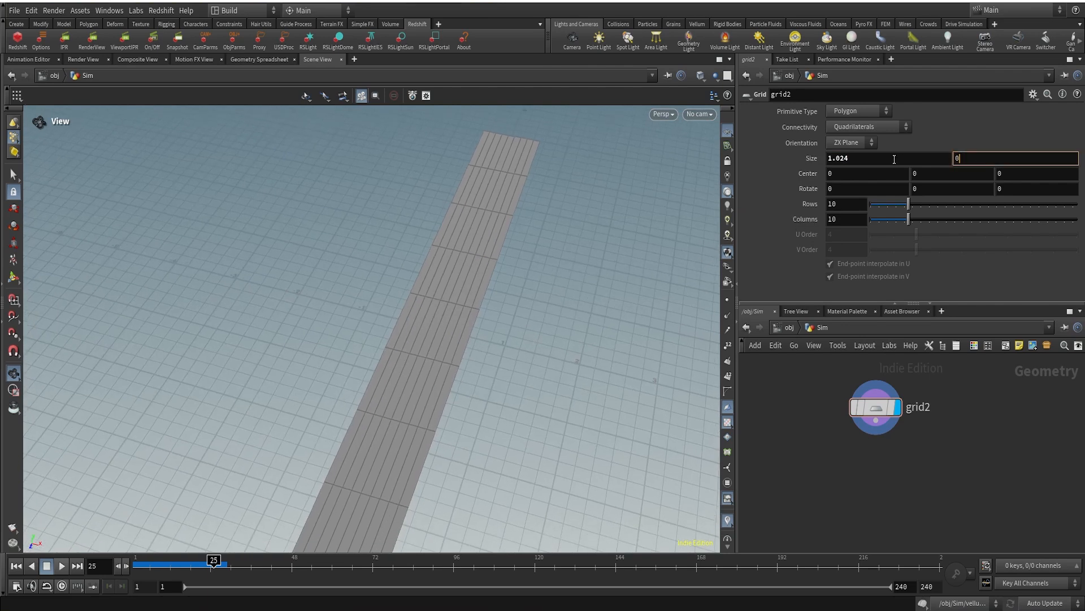
text(534)
key(Return)
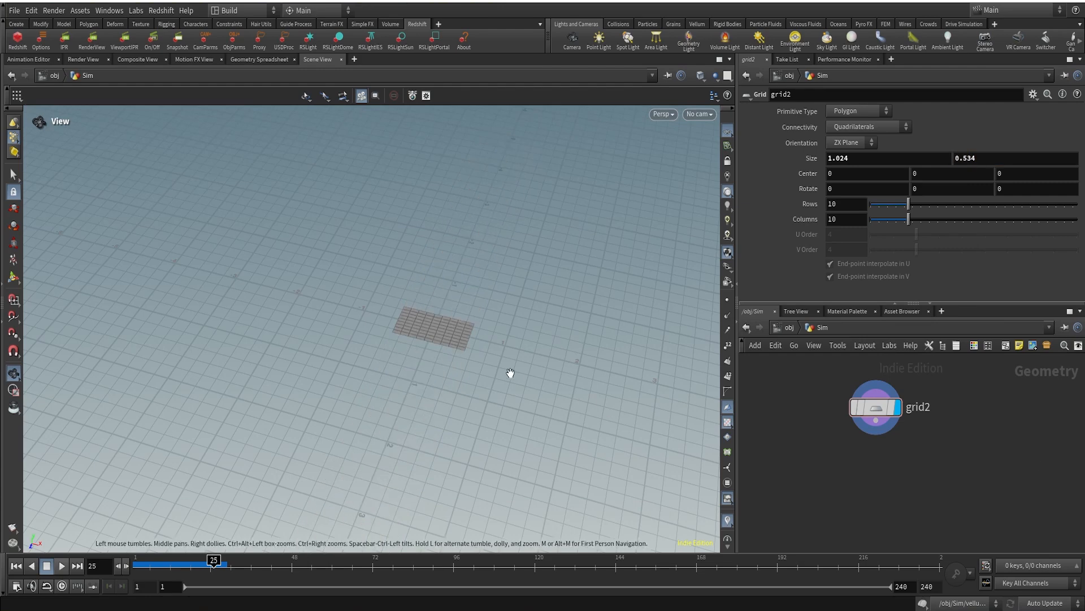
right_drag(576, 265, 366, 341)
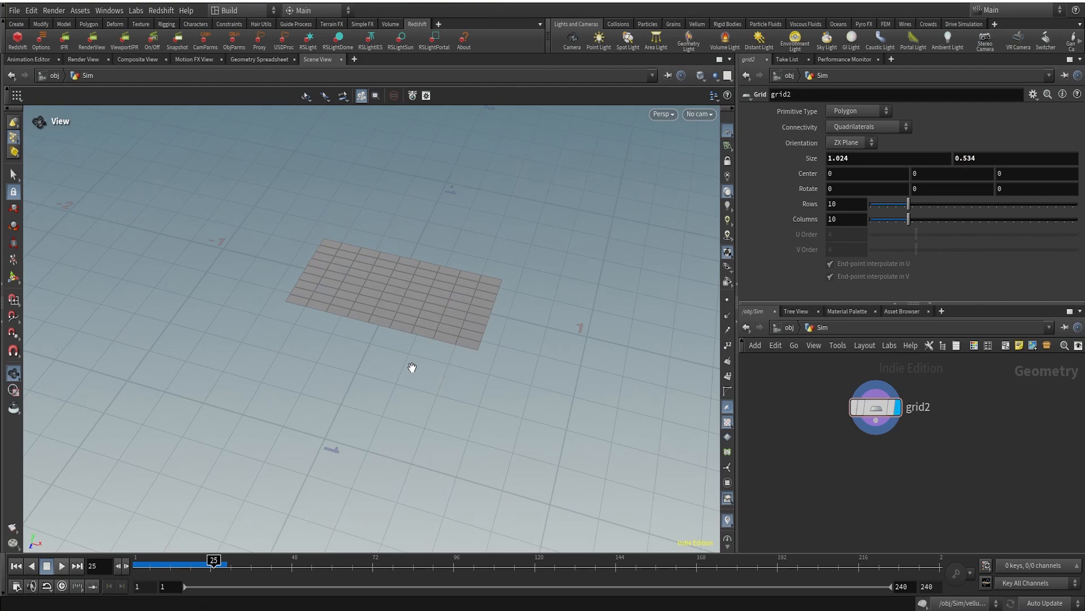
drag(421, 346, 339, 274)
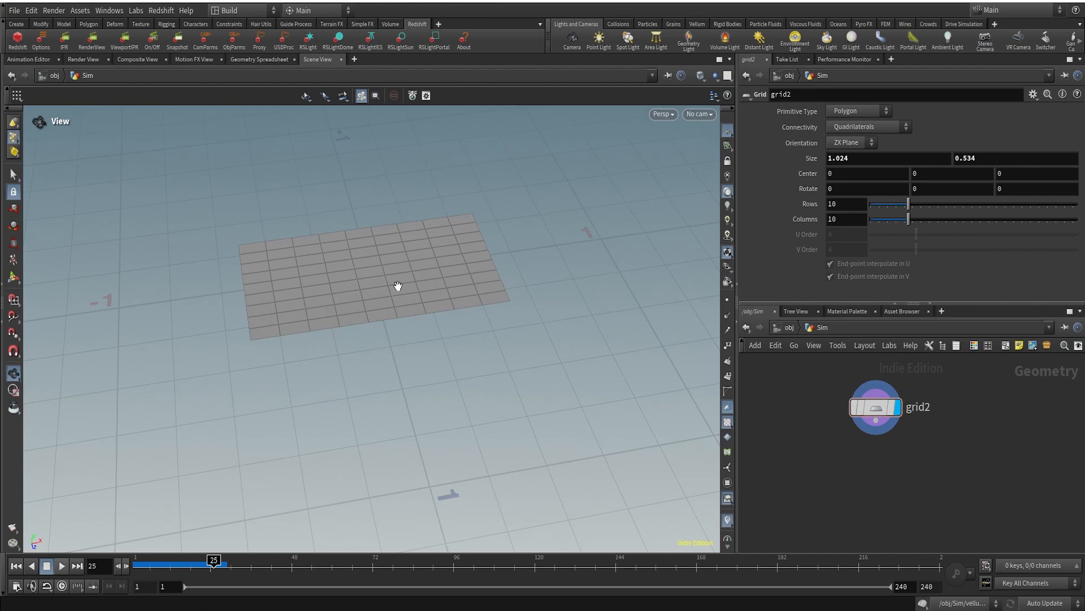
Raise grid2 by setting its Y center to 0.11.
click(916, 174)
text(0.11)
key(Return)
right_drag(431, 306, 521, 262)
drag(520, 262, 453, 276)
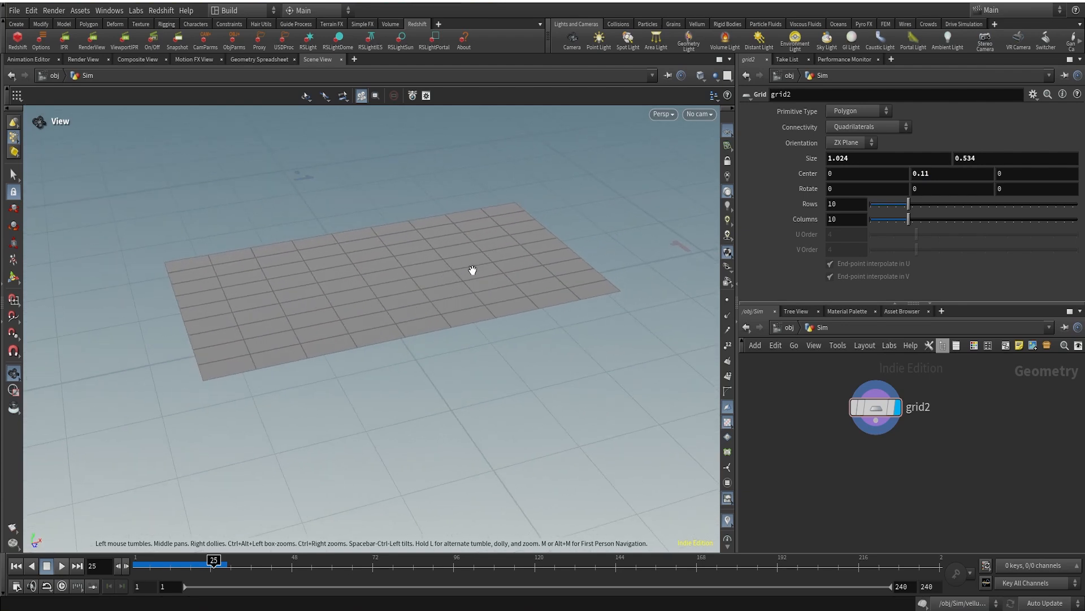
Set both the rows and columns of grid2 to 1000.
click(849, 204)
text(00)
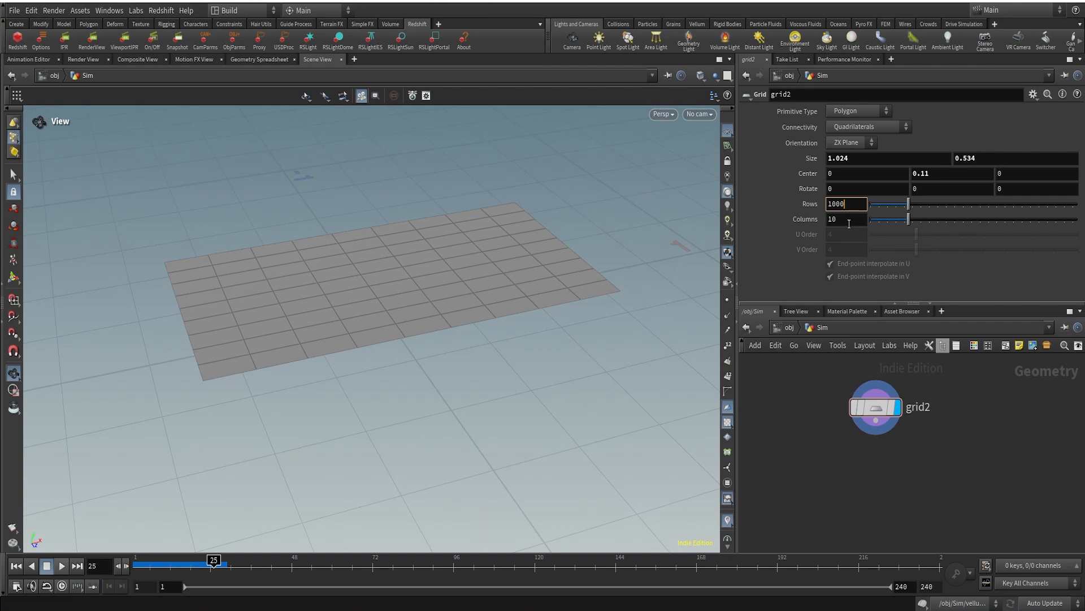
click(848, 219)
text(00)
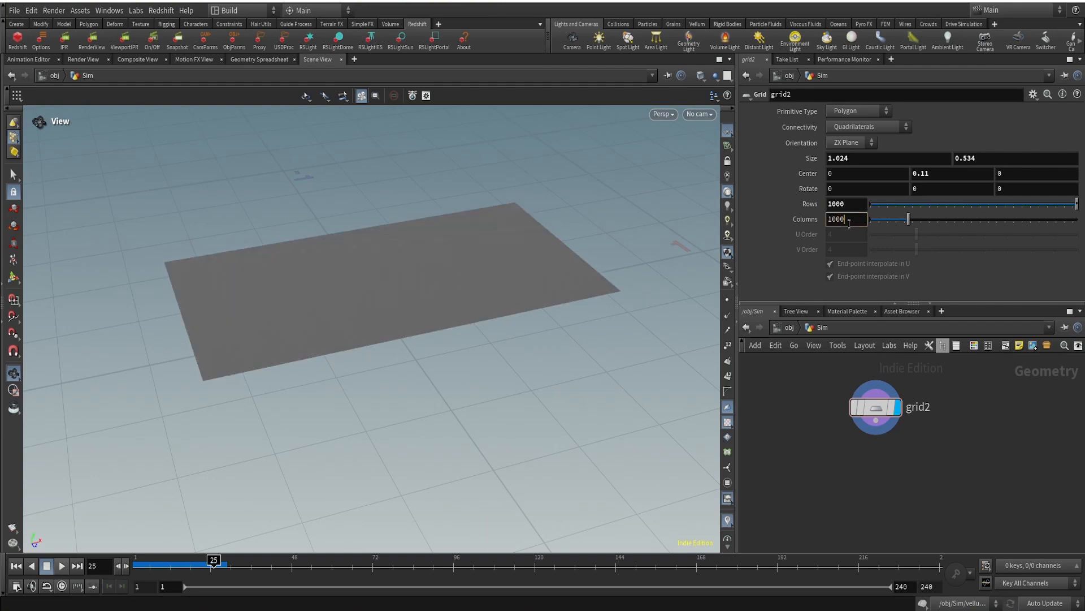
right_drag(416, 305, 336, 375)
drag(407, 328, 584, 315)
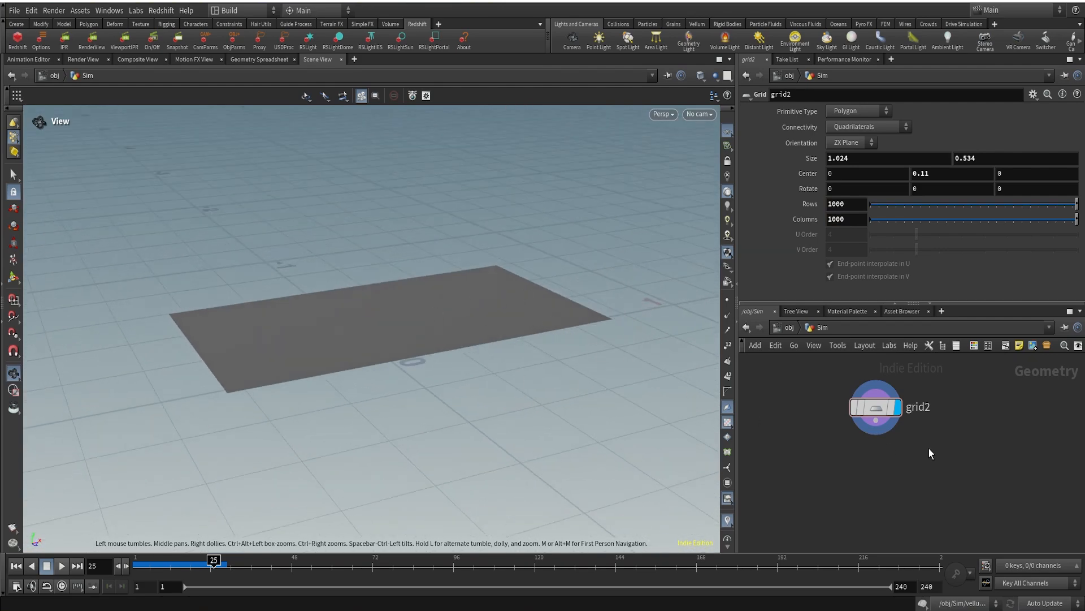
Add an Attribute from Map node fed by grid2 and display its result.
middle_drag(930, 448, 943, 424)
drag(900, 403, 967, 494)
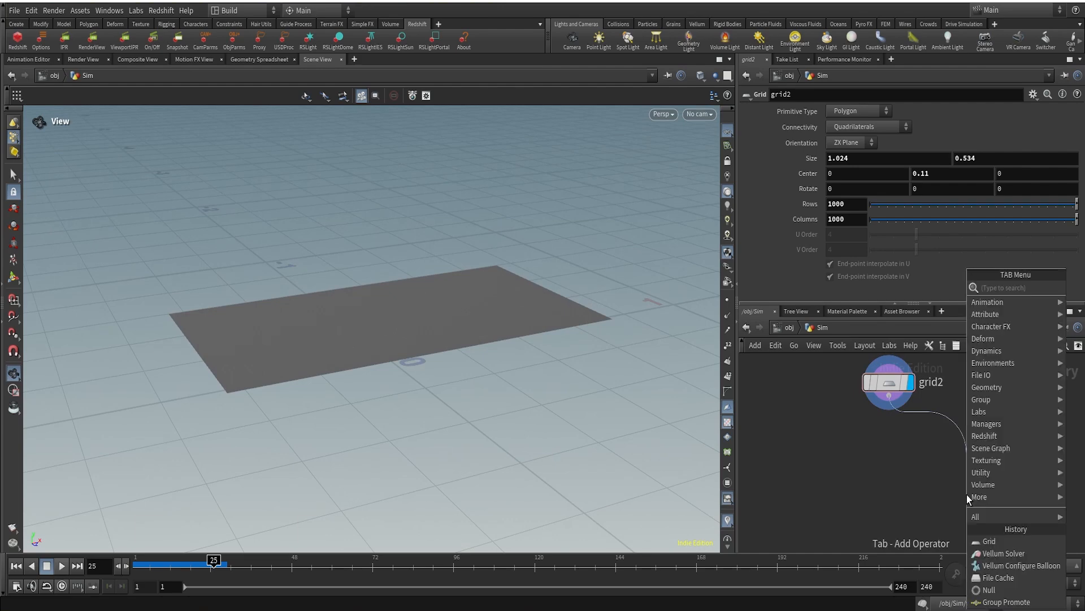
text(afromm)
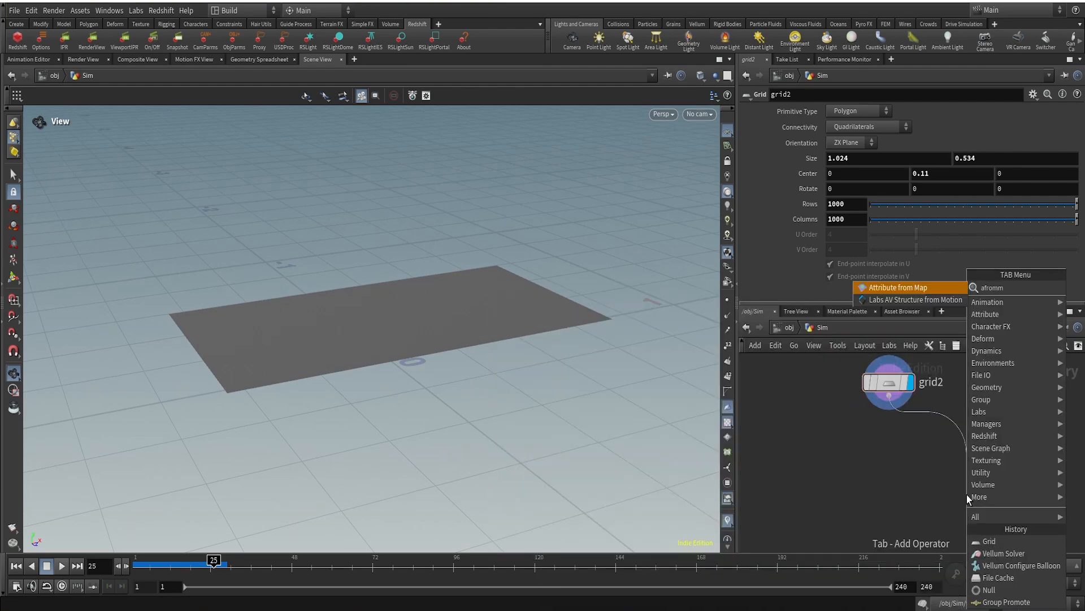
key(Return)
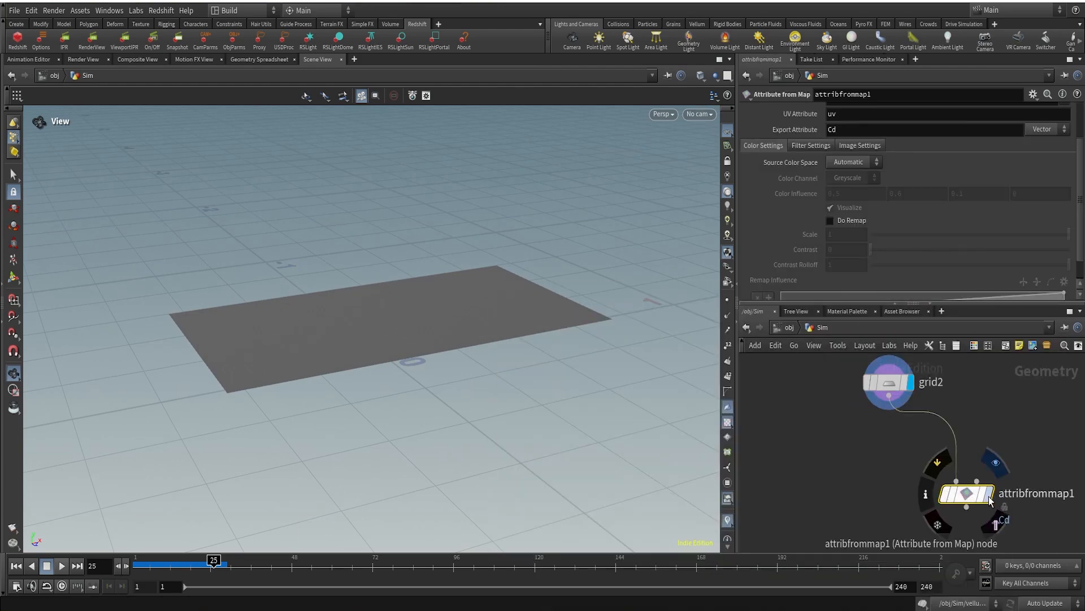
click(990, 500)
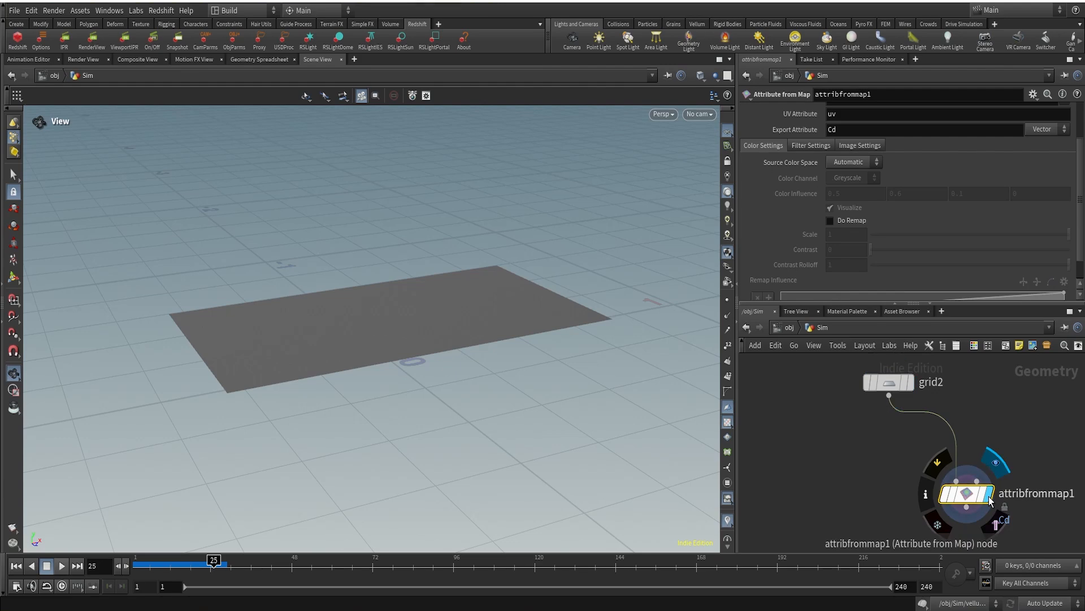
drag(523, 342, 493, 359)
scroll(498, 336, up, 4)
scroll(905, 181, up, 3)
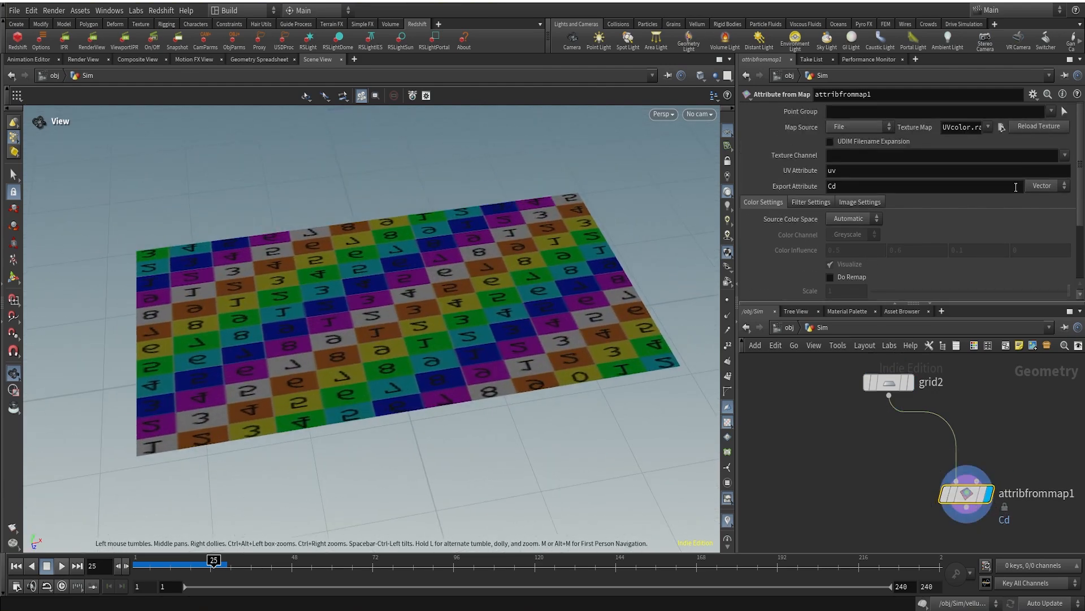
Load nikePNG.png from the $HIP folder as the texture map of attribfrommap1.
click(1001, 128)
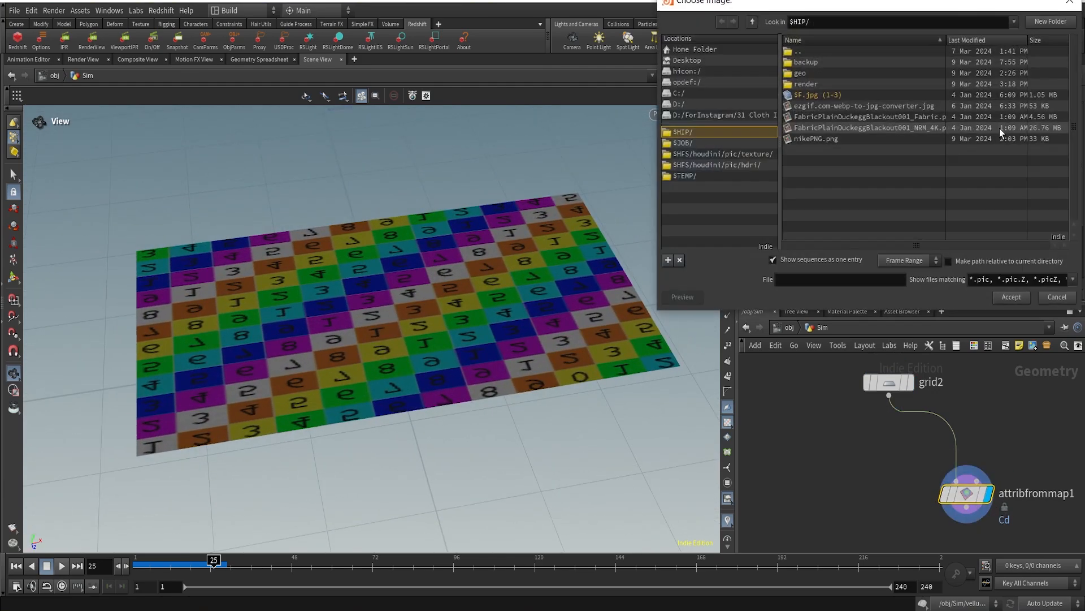
click(847, 138)
click(1010, 297)
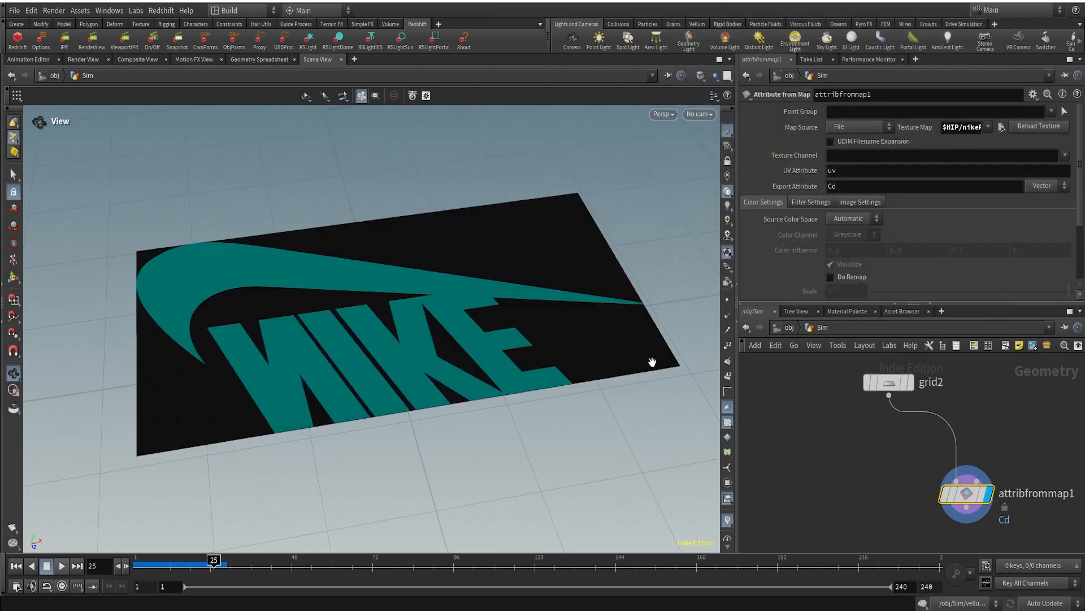
scroll(501, 385, up, 2)
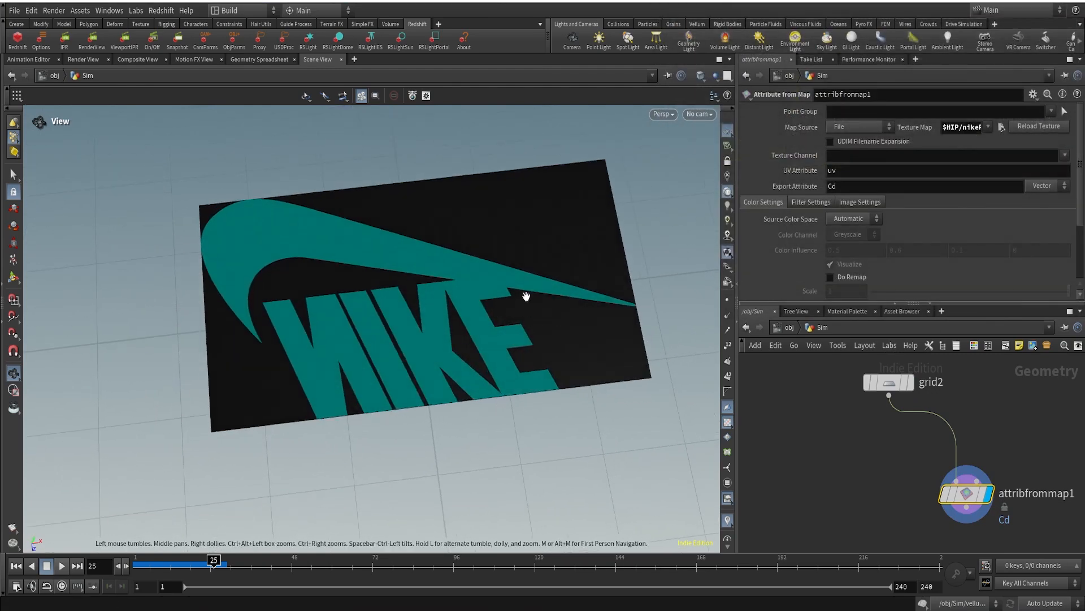
Flip the logo upright by enabling Invert V with Invert U off, and reposition attribfrommap1 in the network.
click(860, 202)
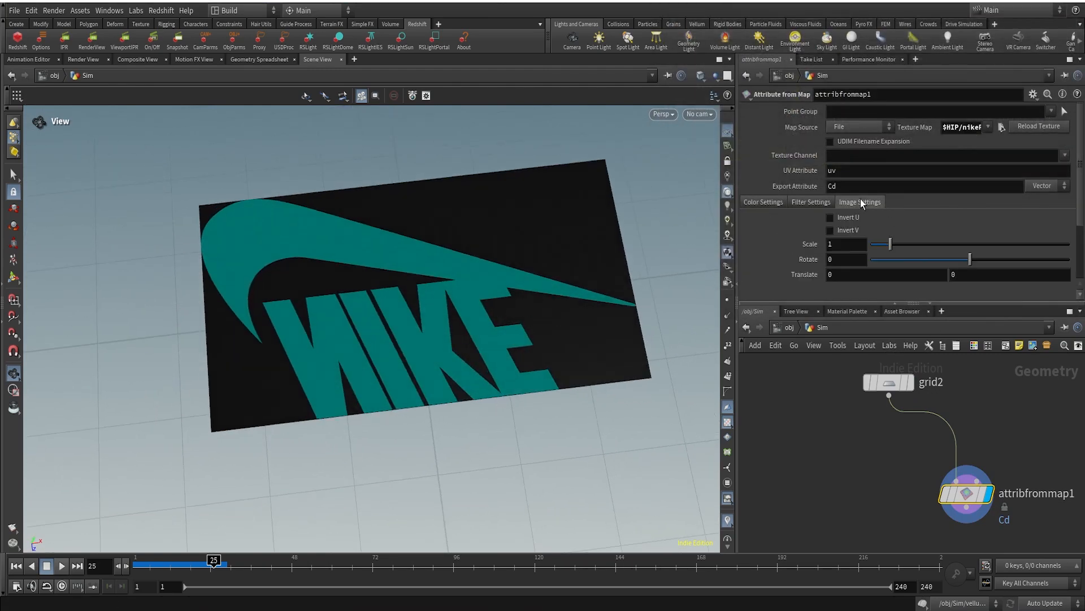
click(832, 220)
click(831, 230)
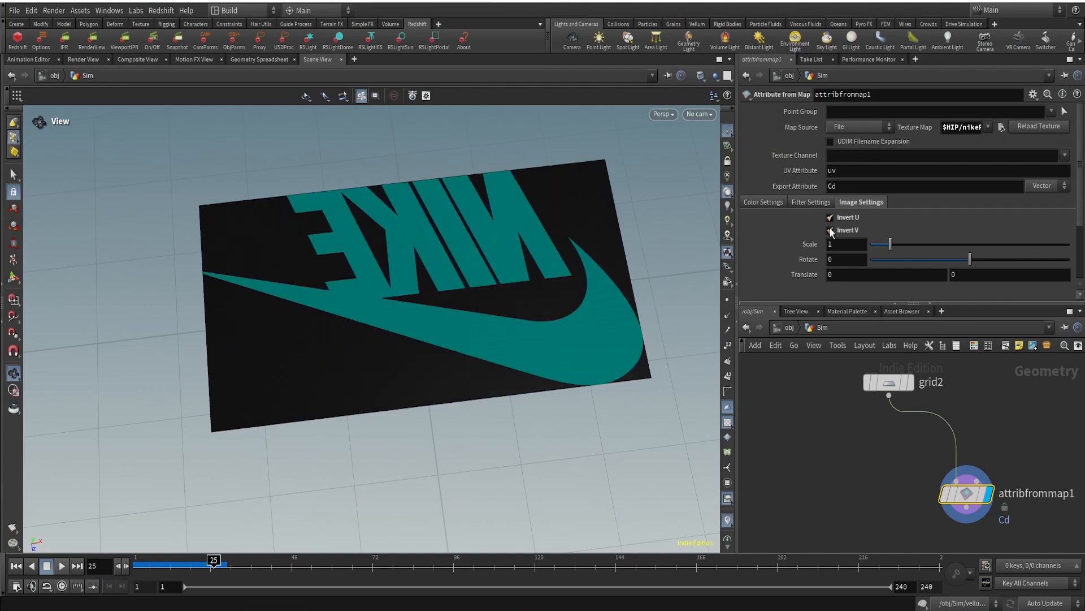
click(830, 219)
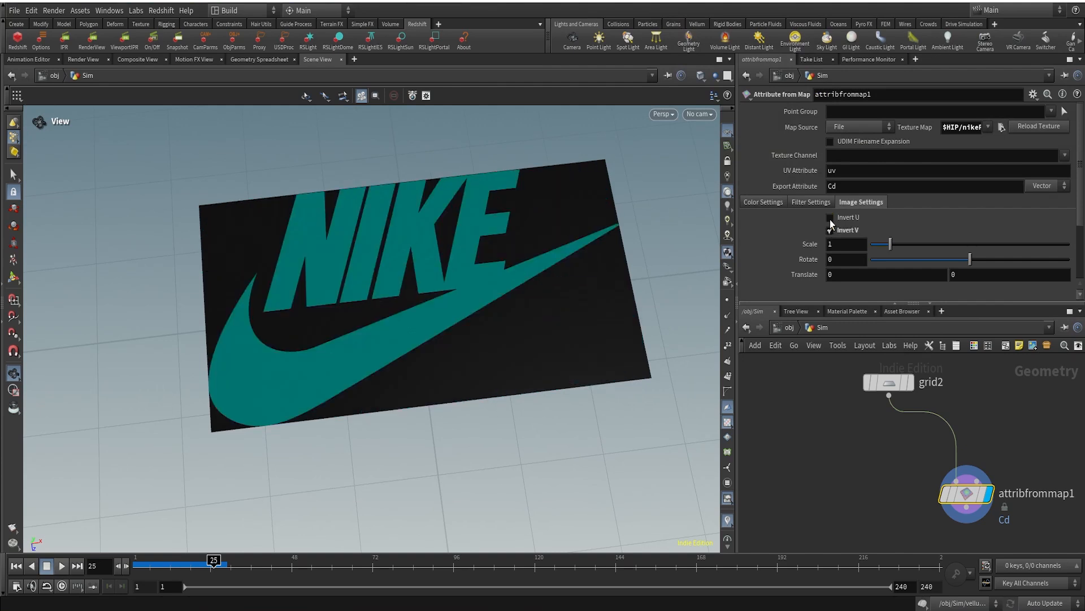
click(863, 473)
middle_drag(880, 483, 859, 460)
mouse_move(953, 475)
mouse_down()
mouse_move(962, 452)
mouse_move(956, 460)
mouse_up()
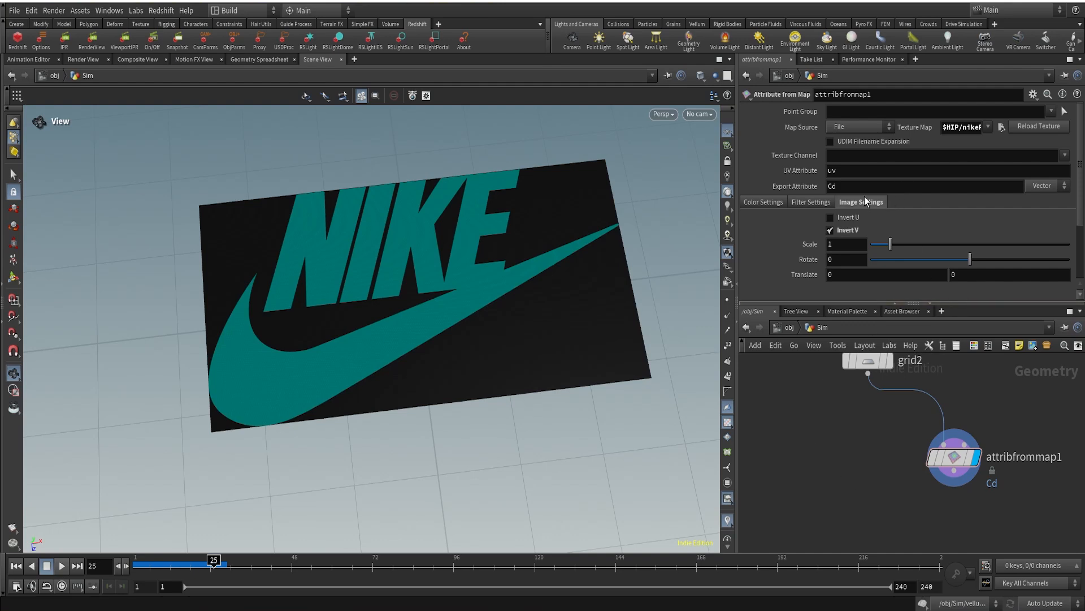
Change the export attribute type of attribfrommap1 to Float.
click(1042, 186)
click(1041, 188)
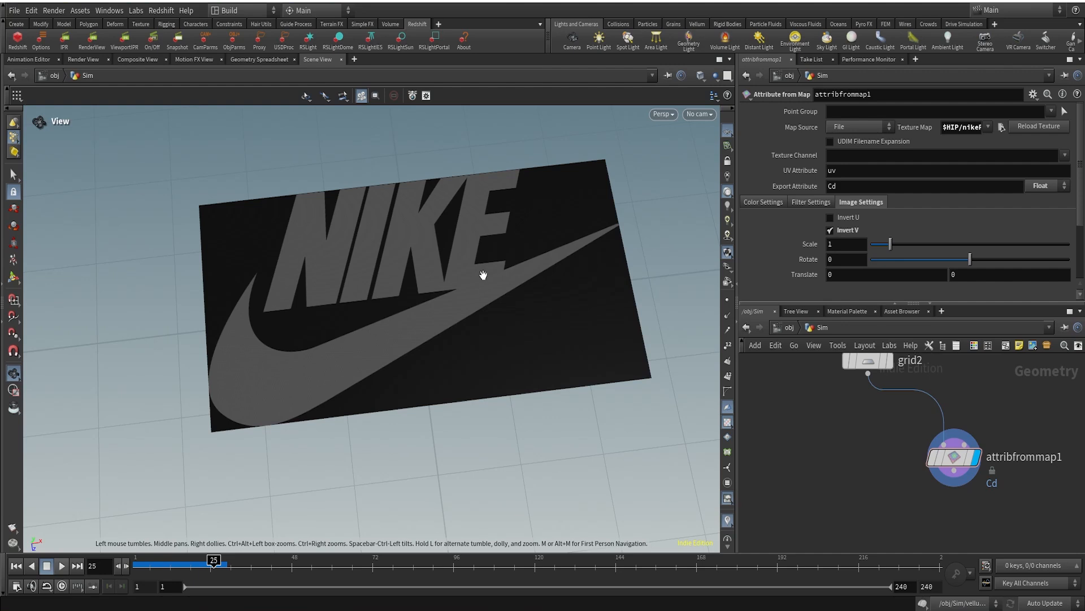
right_drag(483, 276, 502, 347)
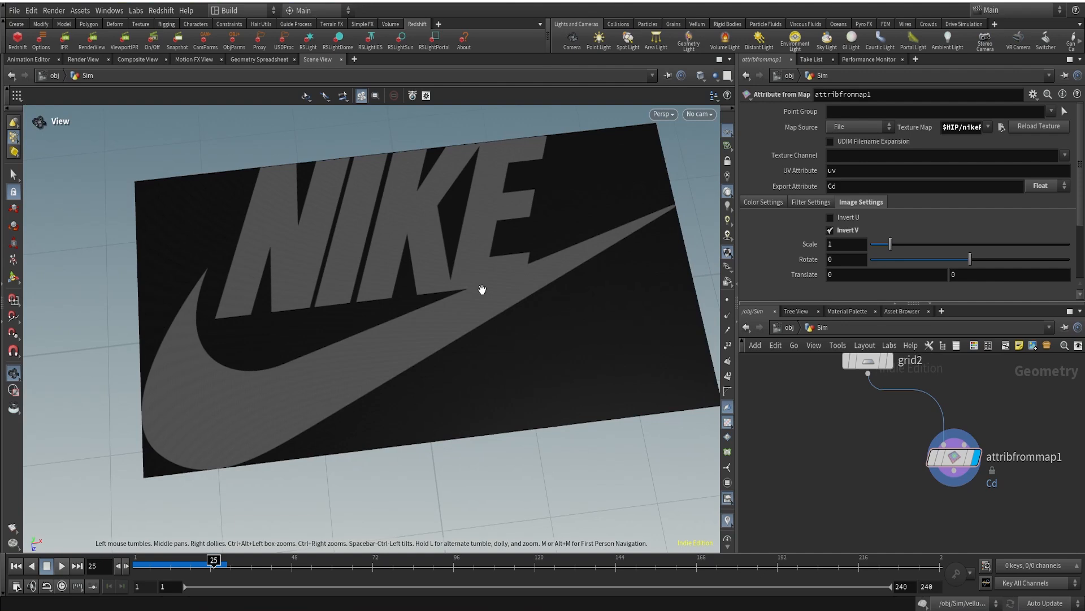
Set the source color space of attribfrommap1 to Linear, keeping Invert V enabled and the color channel on Greyscale.
click(830, 230)
click(829, 231)
click(764, 202)
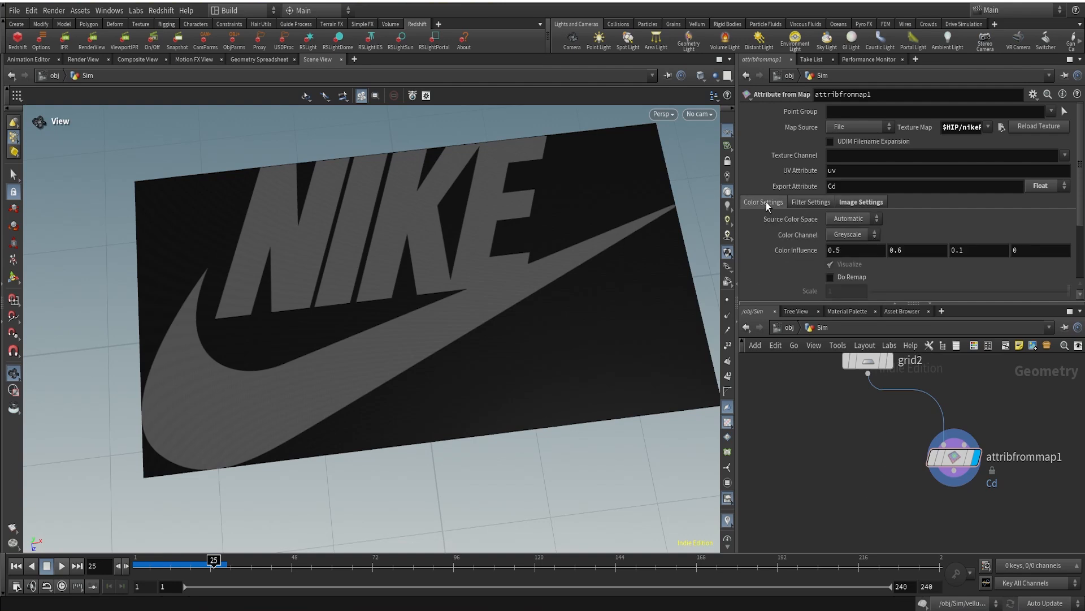
click(843, 218)
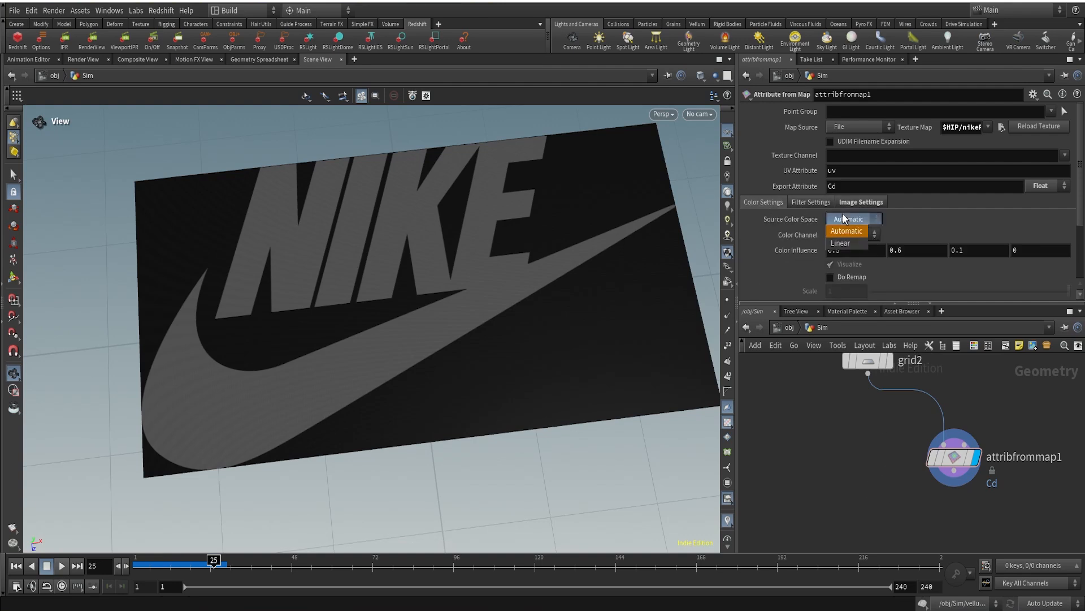
click(841, 242)
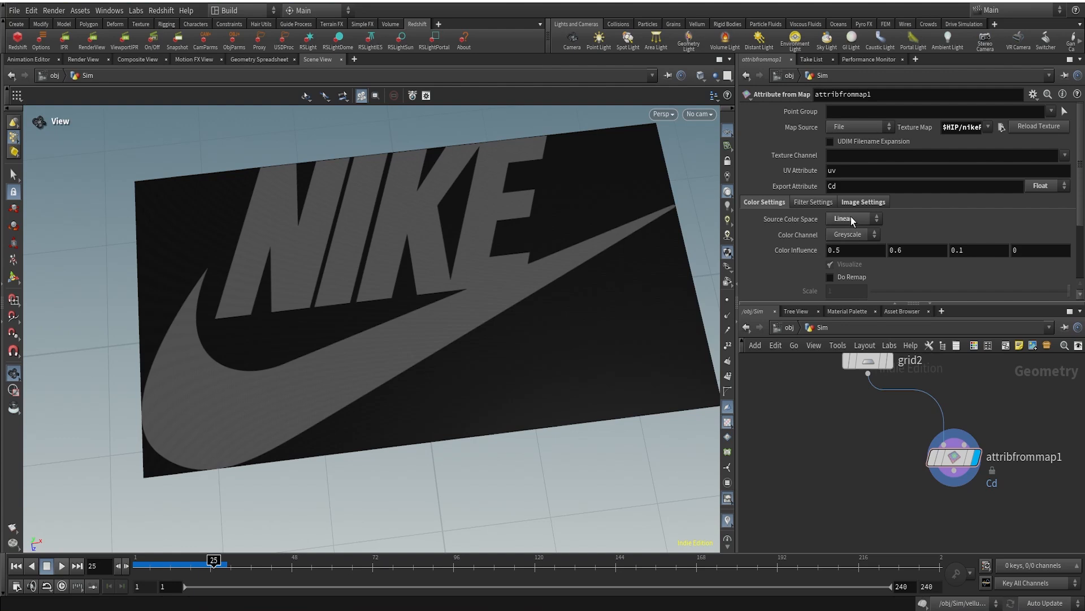
click(853, 233)
click(852, 239)
Add a Blast node fed by attribfrommap1 and display its result.
middle_drag(932, 485, 924, 429)
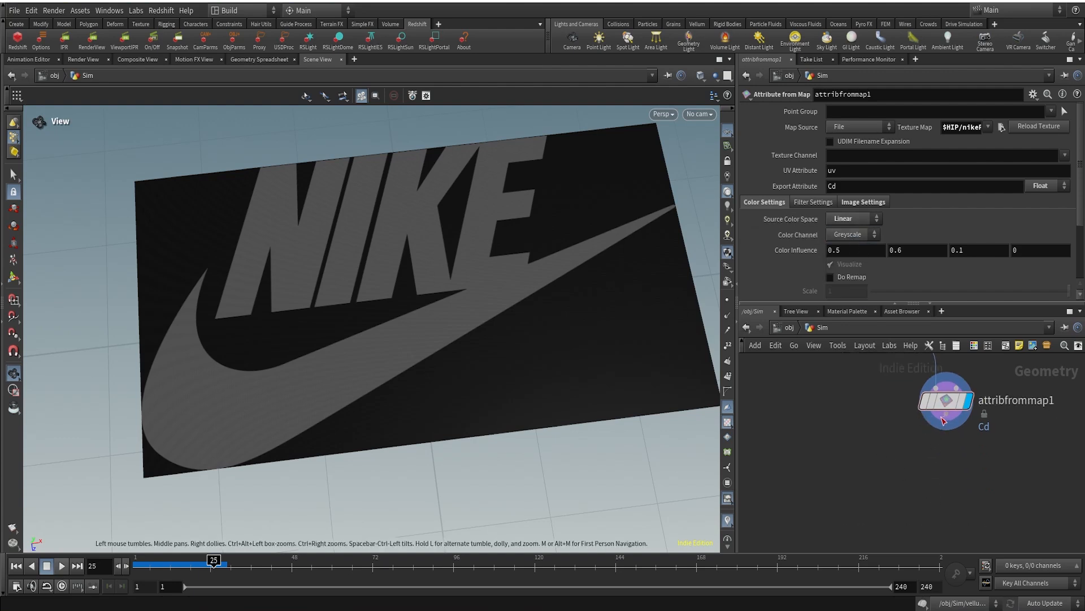
drag(944, 420, 868, 465)
click(868, 466)
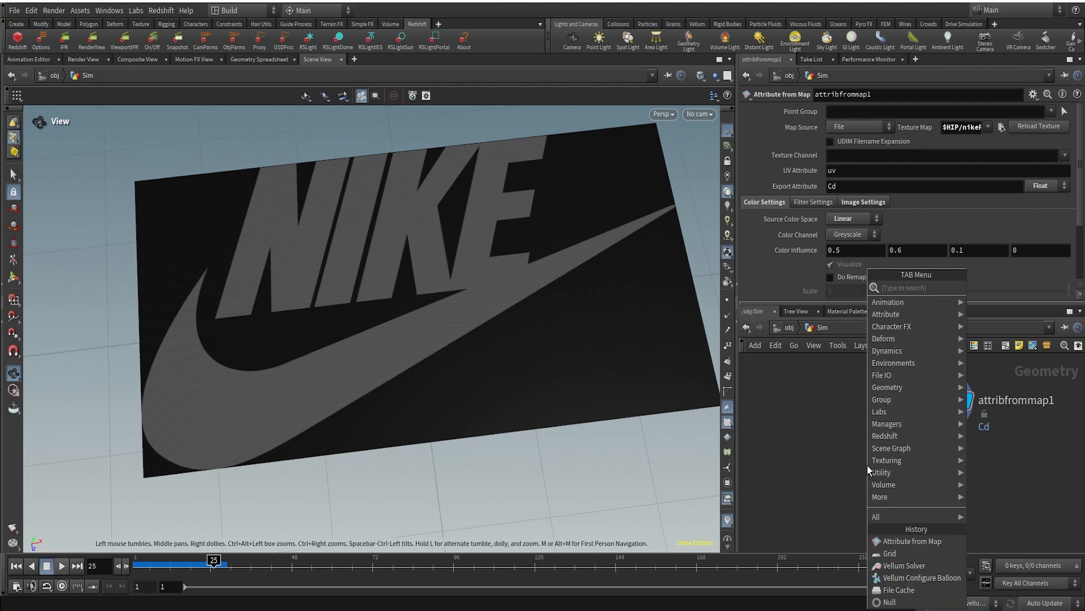
text(blas)
key(Return)
click(887, 481)
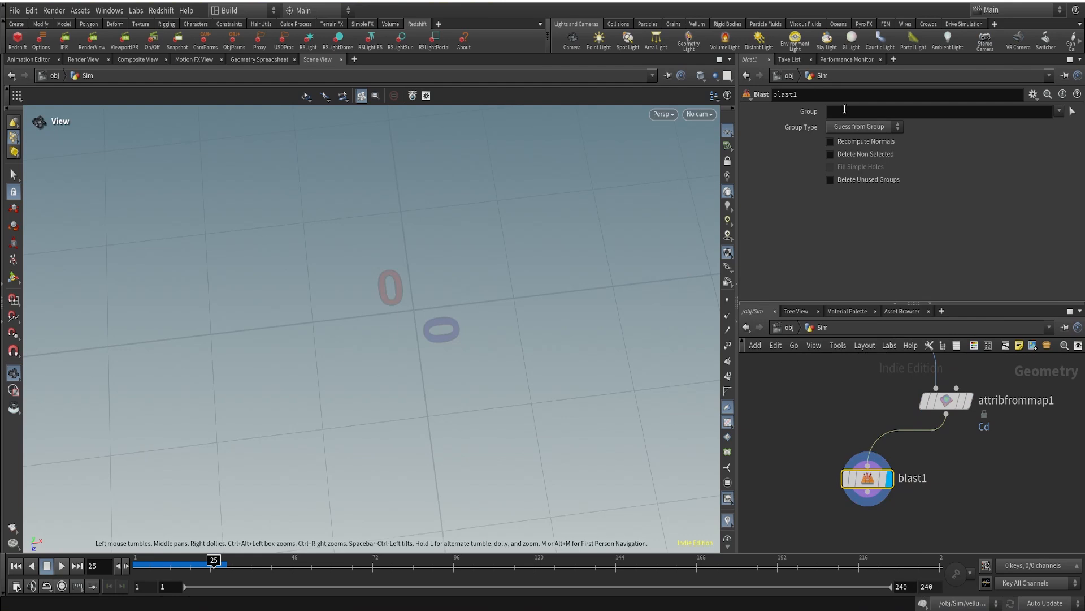
click(844, 109)
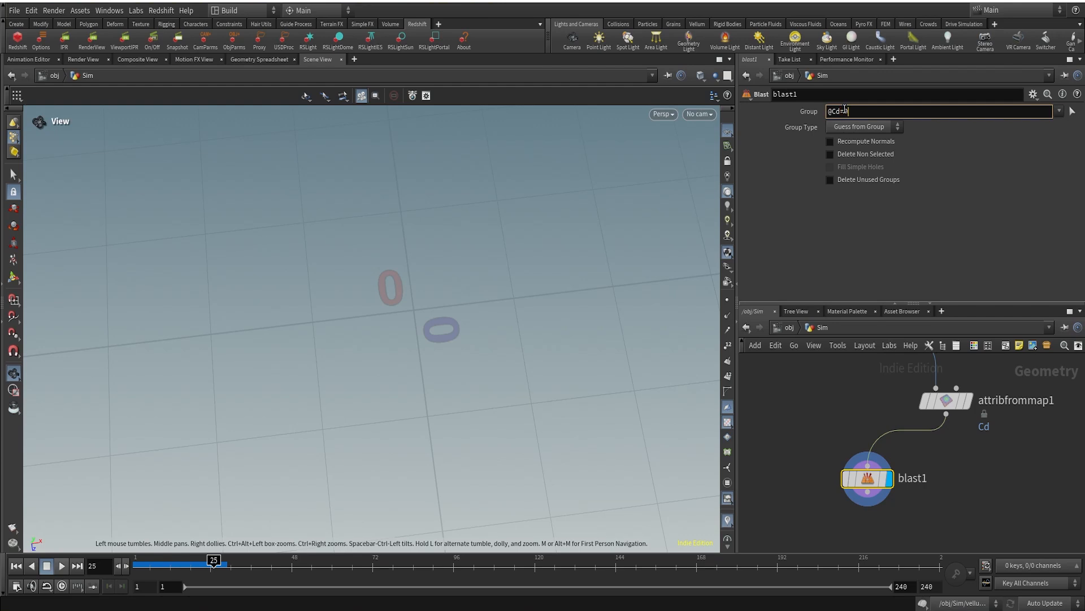
key(Return)
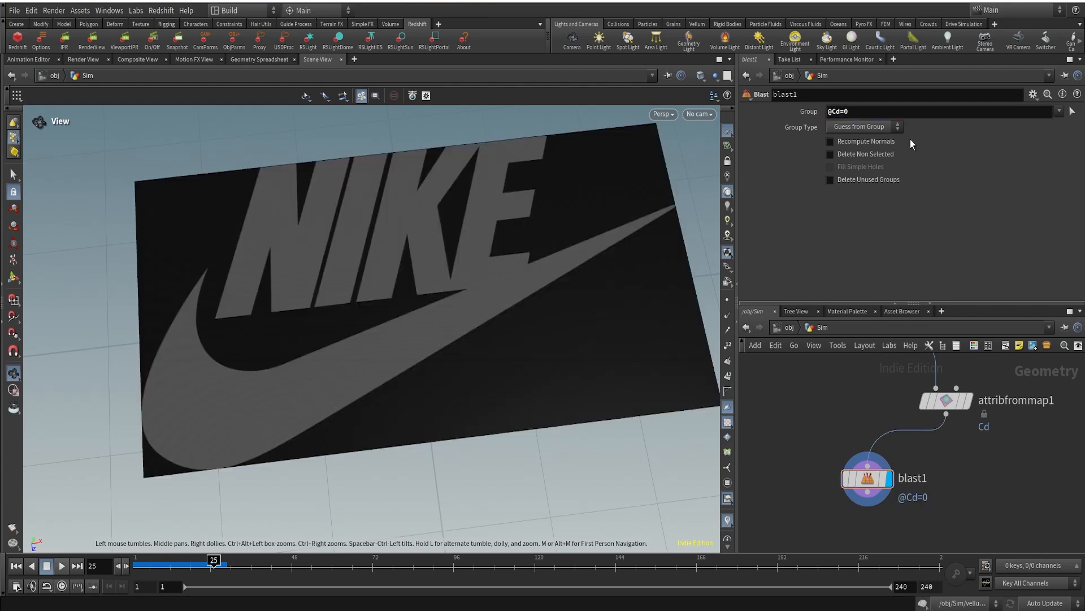
click(864, 126)
click(847, 164)
right_drag(472, 316, 792, 147)
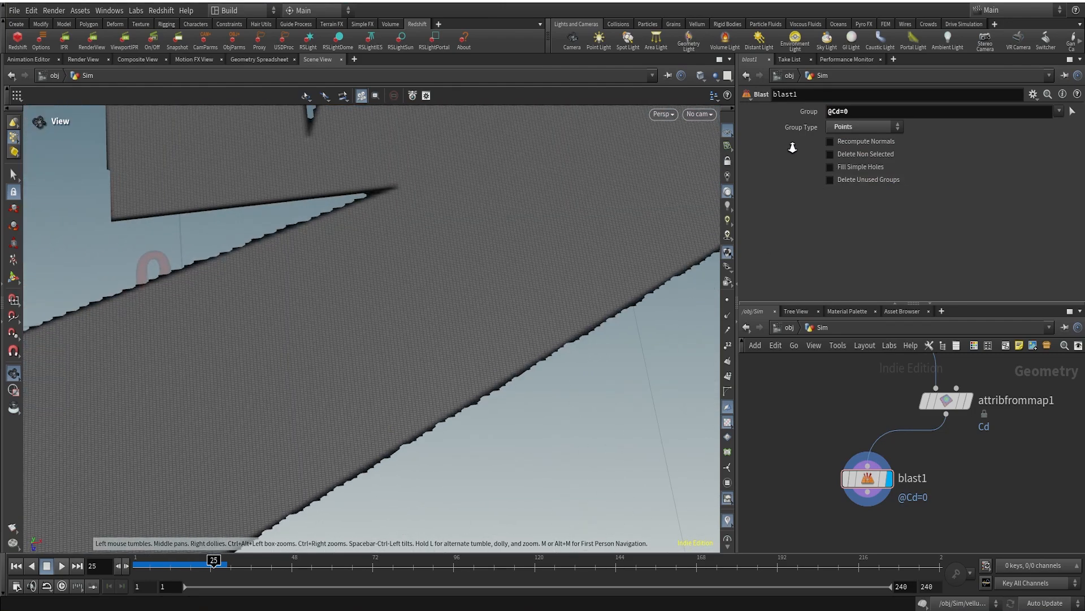
drag(611, 317, 570, 338)
right_drag(615, 280, 373, 390)
drag(538, 306, 562, 349)
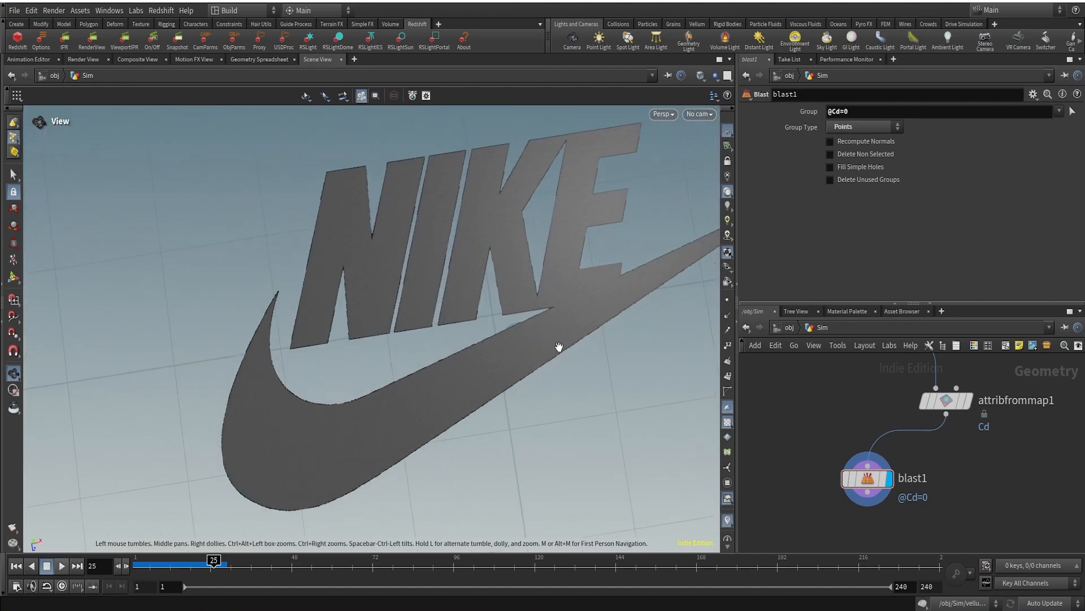
Reposition blast1 in the network so it sits more directly beneath attribfrommap1.
middle_drag(948, 472, 935, 403)
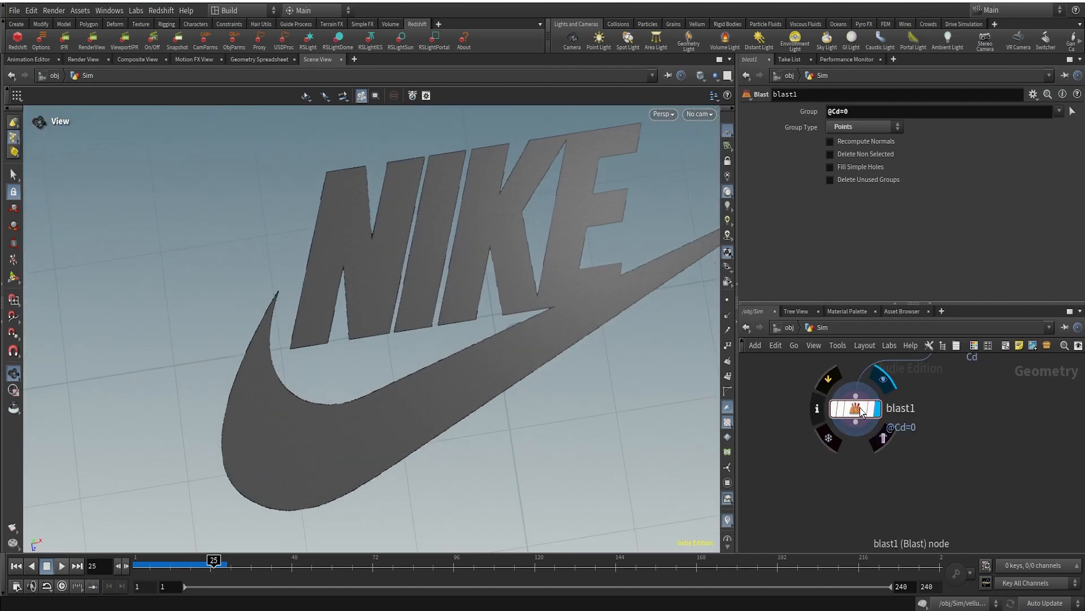
drag(859, 408, 919, 421)
click(920, 423)
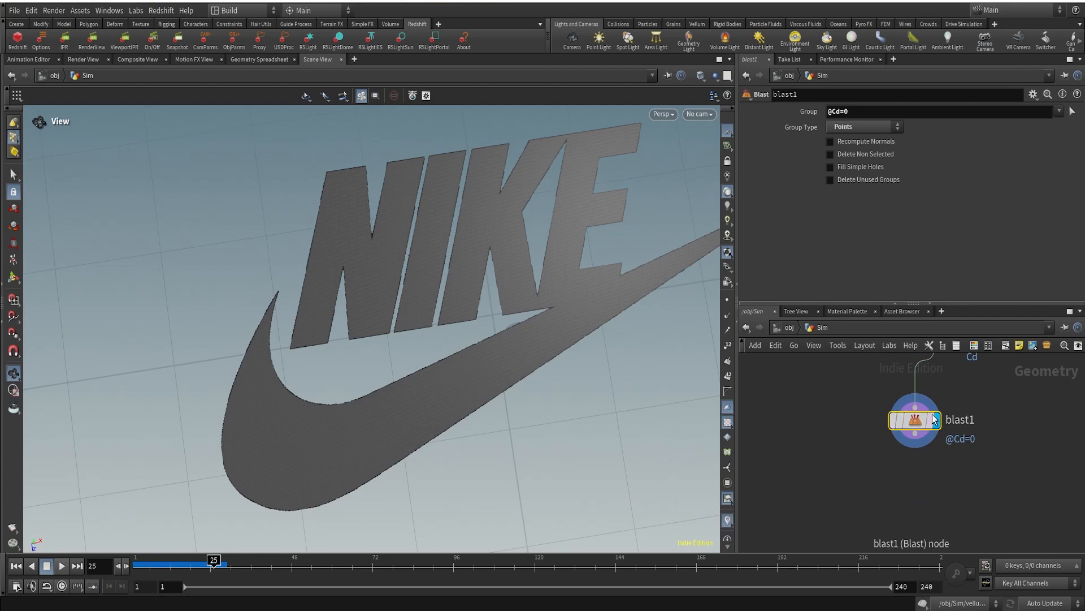
Add a PolyExtrude node fed by blast1, display its result and position it below in the network.
middle_drag(938, 462, 921, 404)
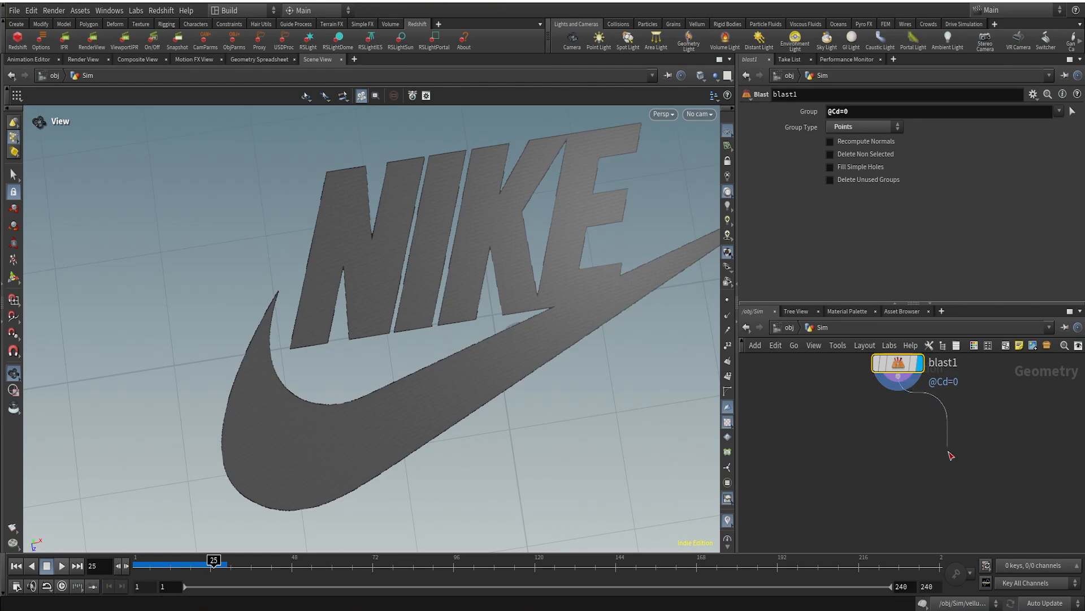
key(Tab)
text(po)
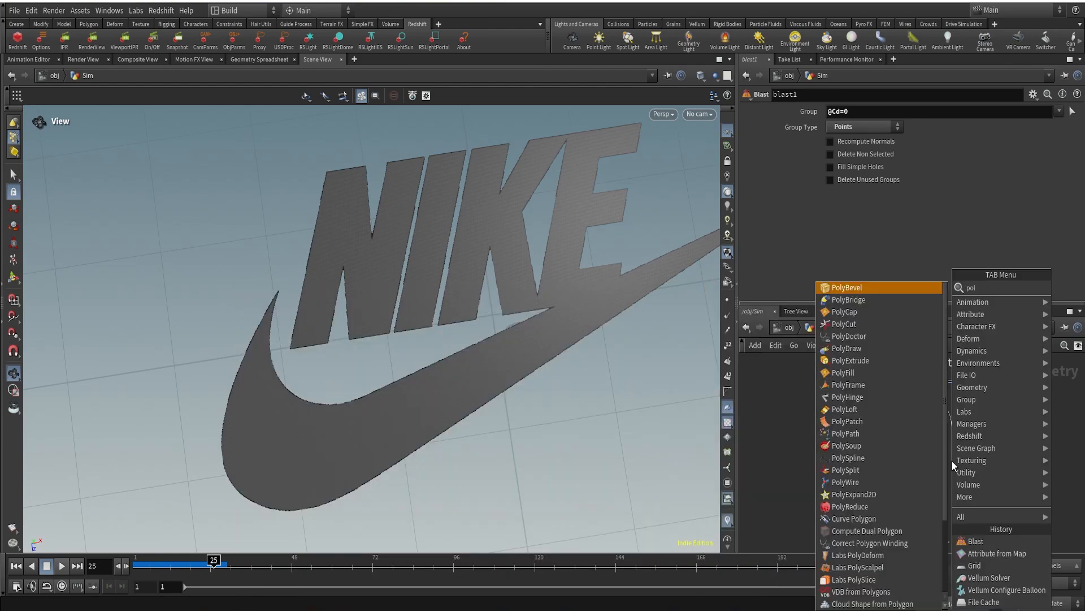
text(lyextr)
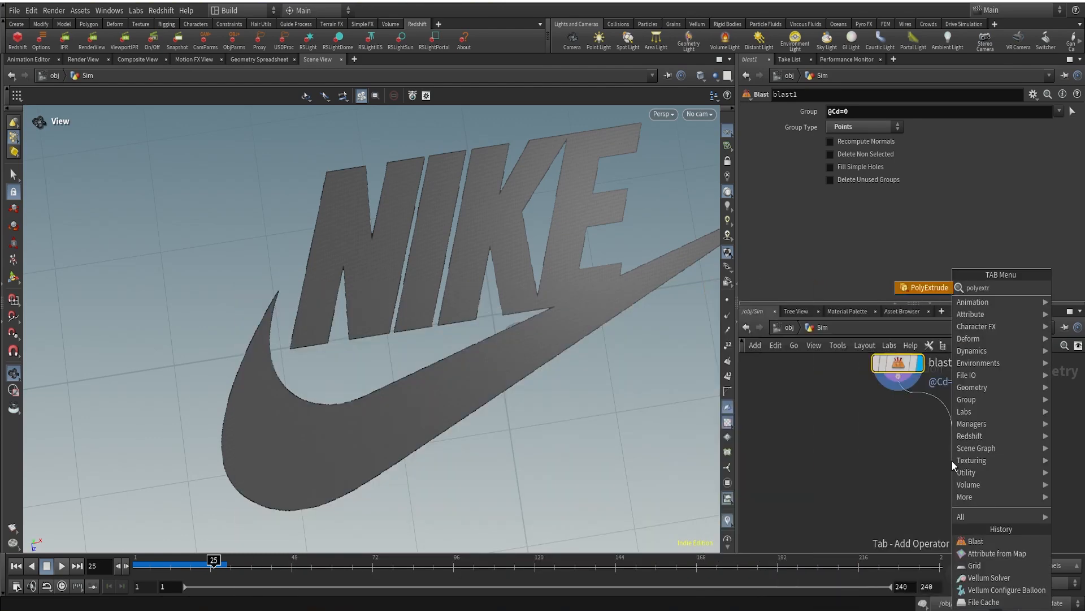
key(Return)
click(952, 460)
click(976, 468)
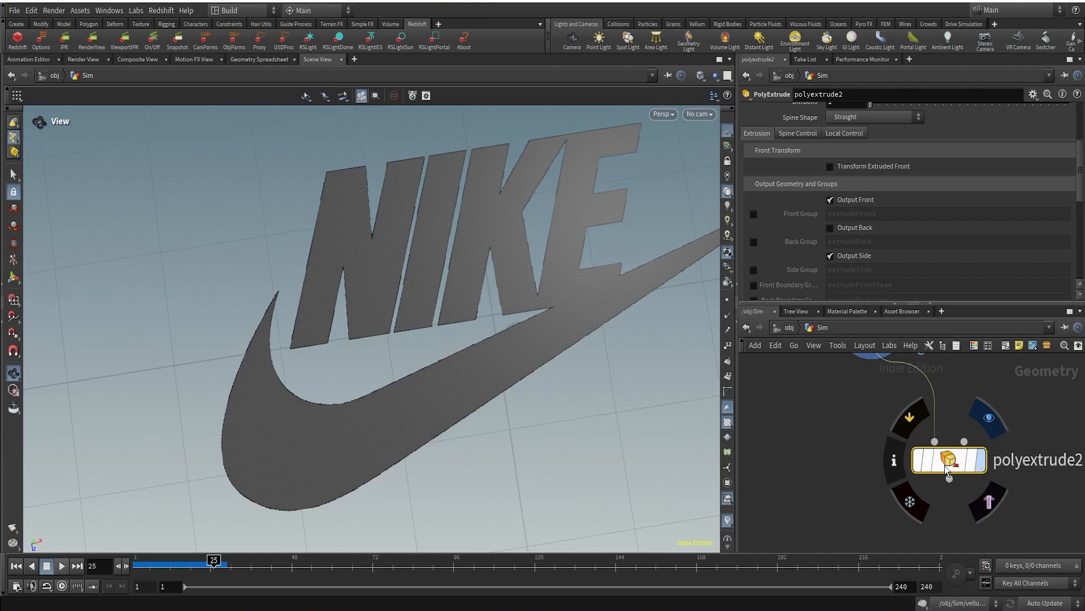
drag(945, 466, 903, 441)
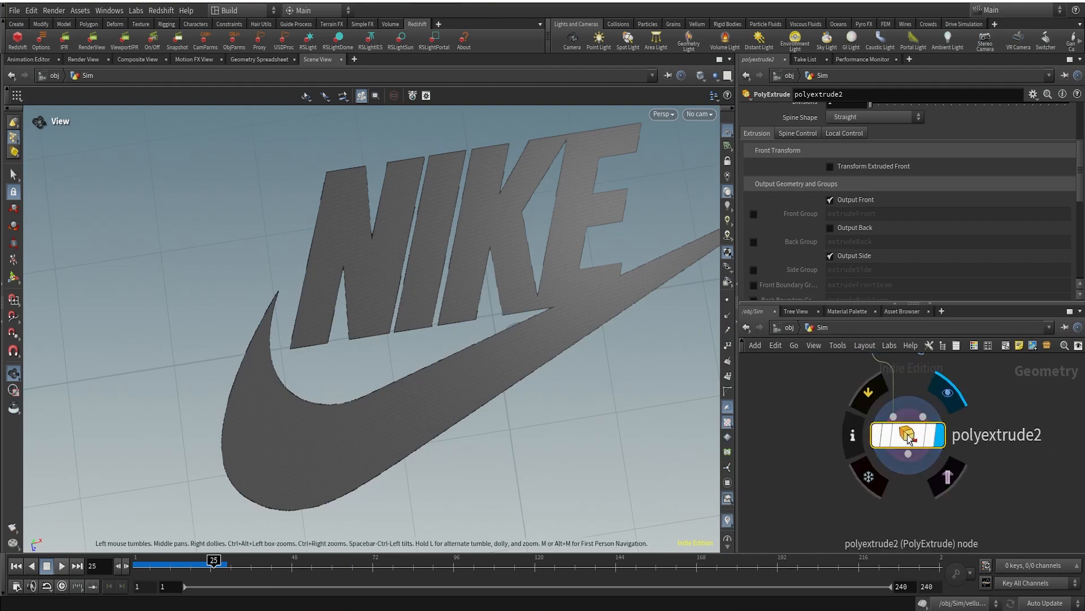
Extrude the logo by setting the distance of polyextrude2 to 0.125.
scroll(920, 253, up, 3)
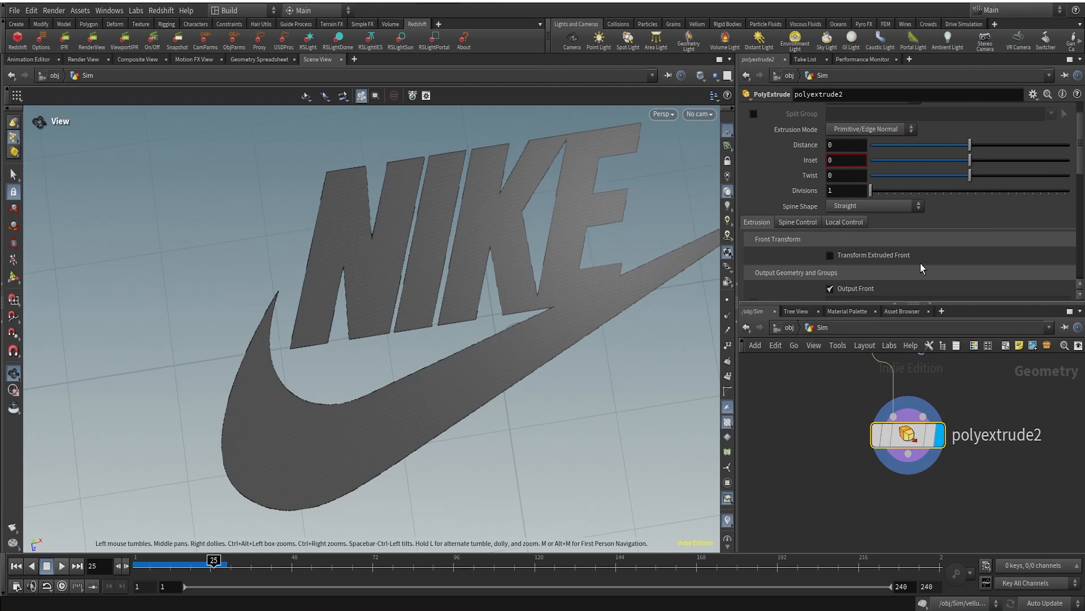
scroll(920, 267, up, 1)
mouse_move(848, 189)
middle_down()
mouse_move(857, 208)
mouse_move(857, 197)
mouse_move(927, 197)
mouse_move(852, 176)
mouse_move(866, 202)
mouse_move(896, 202)
mouse_move(861, 175)
mouse_move(862, 205)
mouse_move(824, 201)
mouse_move(843, 201)
mouse_move(851, 184)
middle_up()
right_drag(594, 274, 584, 278)
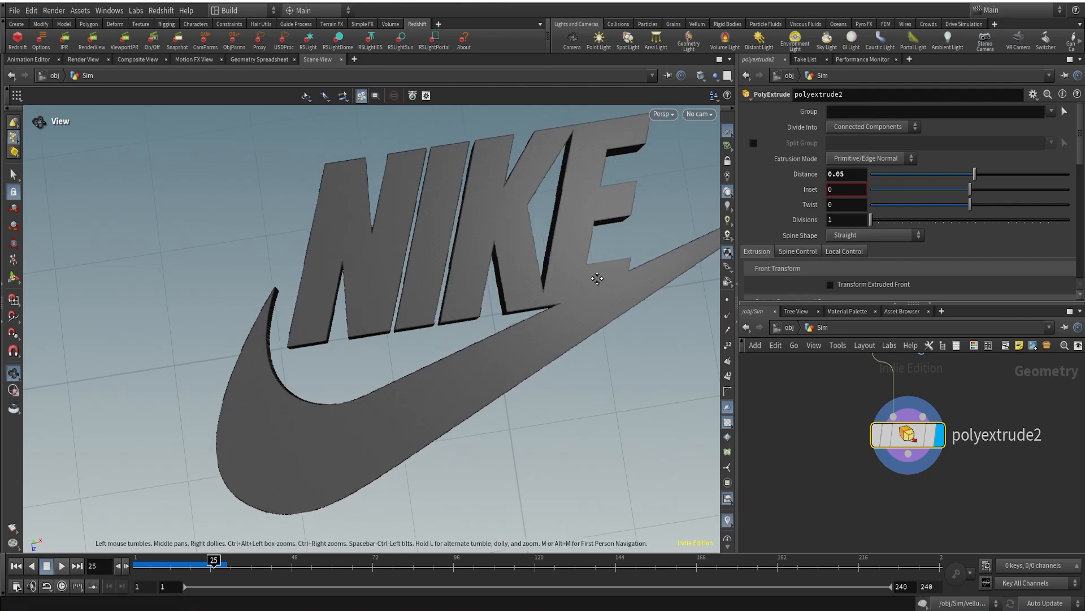
middle_drag(584, 279, 649, 260)
right_drag(579, 289, 630, 229)
drag(638, 287, 638, 256)
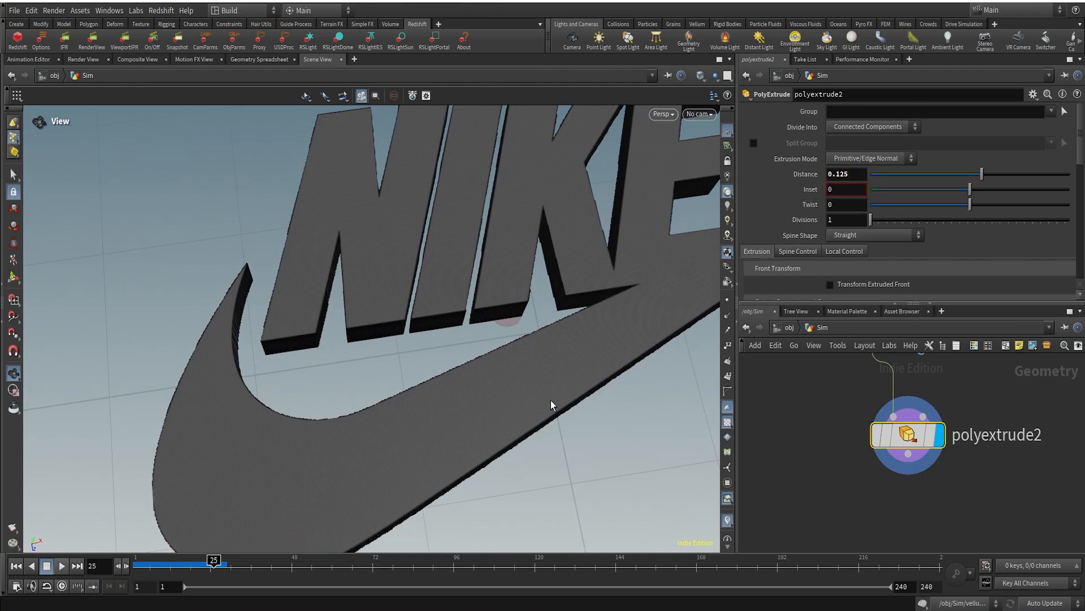
drag(563, 348, 551, 342)
right_drag(558, 340, 545, 379)
drag(545, 378, 548, 278)
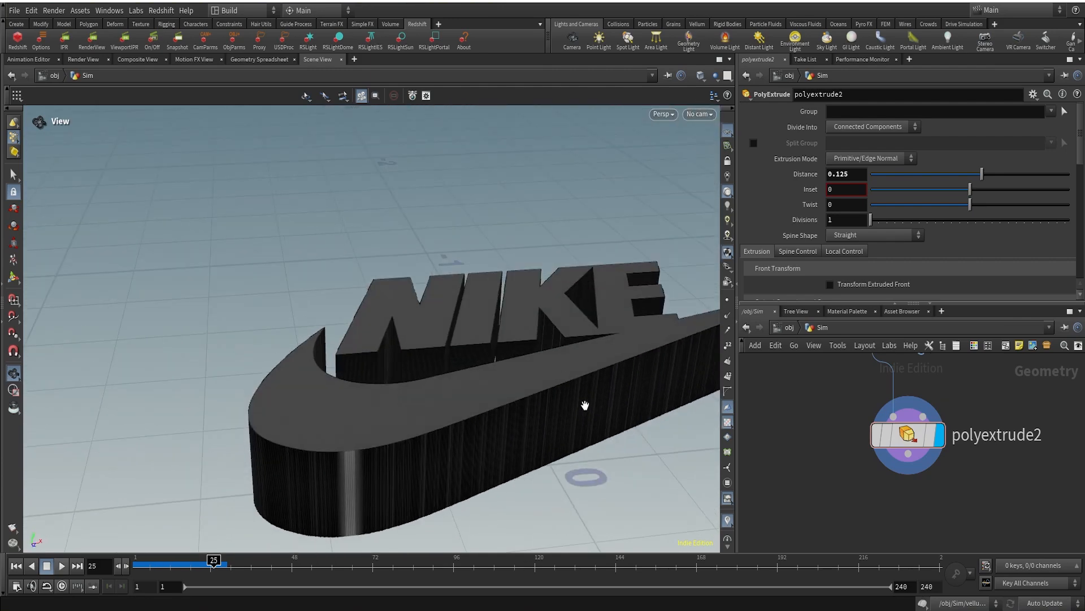
Enable Output Back on polyextrude2 and set its divisions to 11.
scroll(834, 264, down, 3)
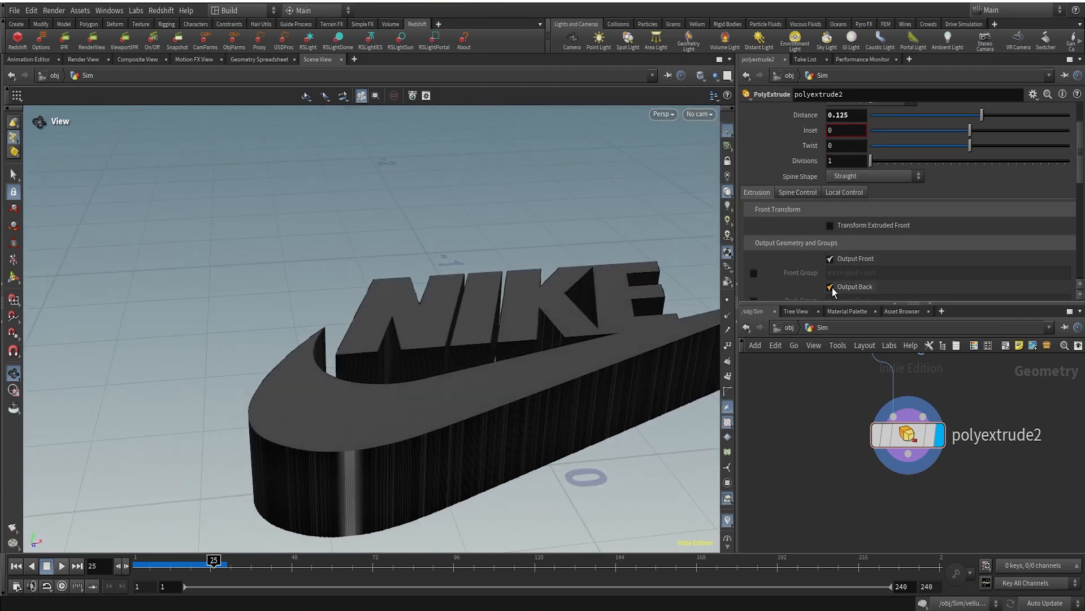
scroll(552, 362, down, 4)
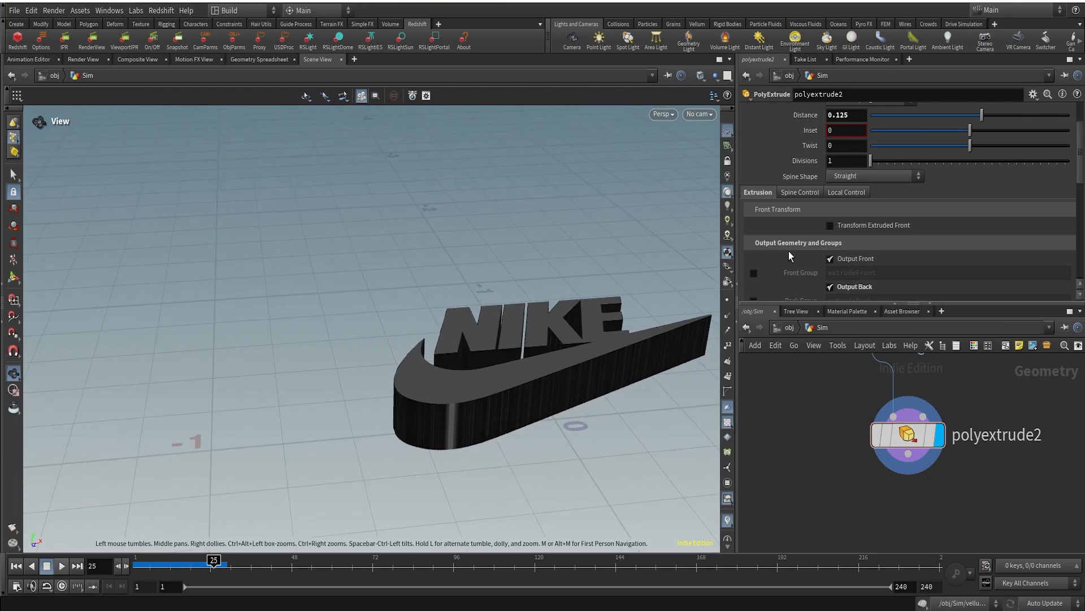
scroll(851, 204, up, 1)
drag(871, 178, 907, 177)
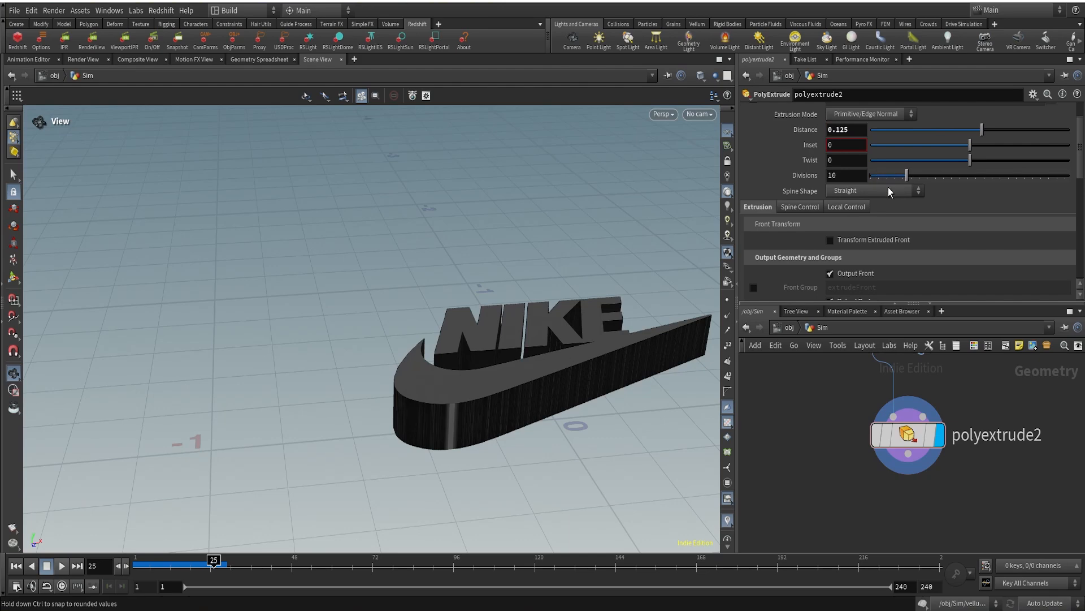
scroll(917, 178, up, 1)
right_drag(553, 368, 770, 245)
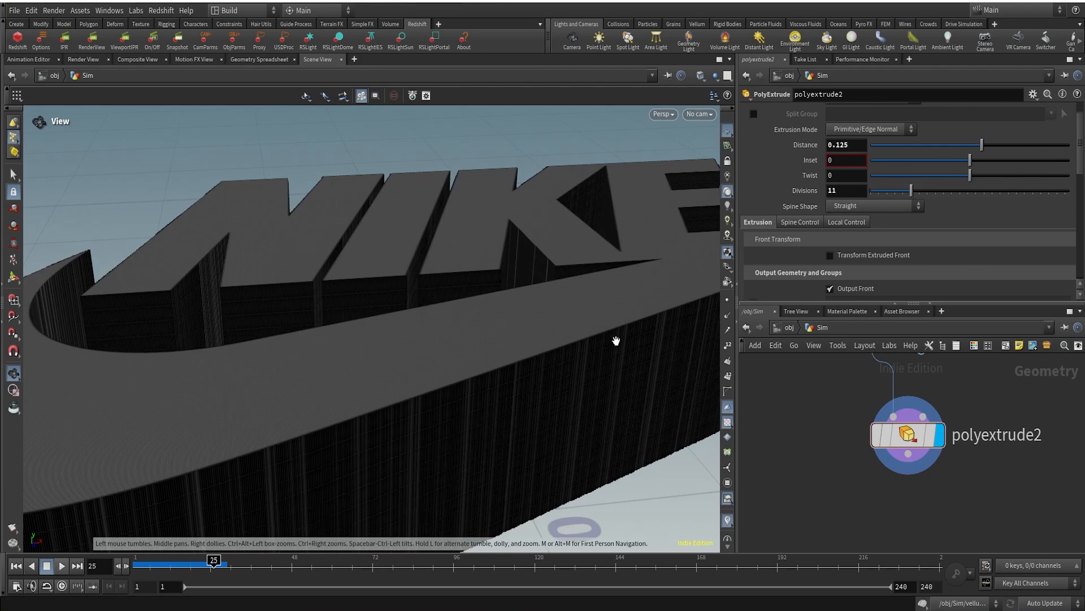
scroll(618, 346, down, 5)
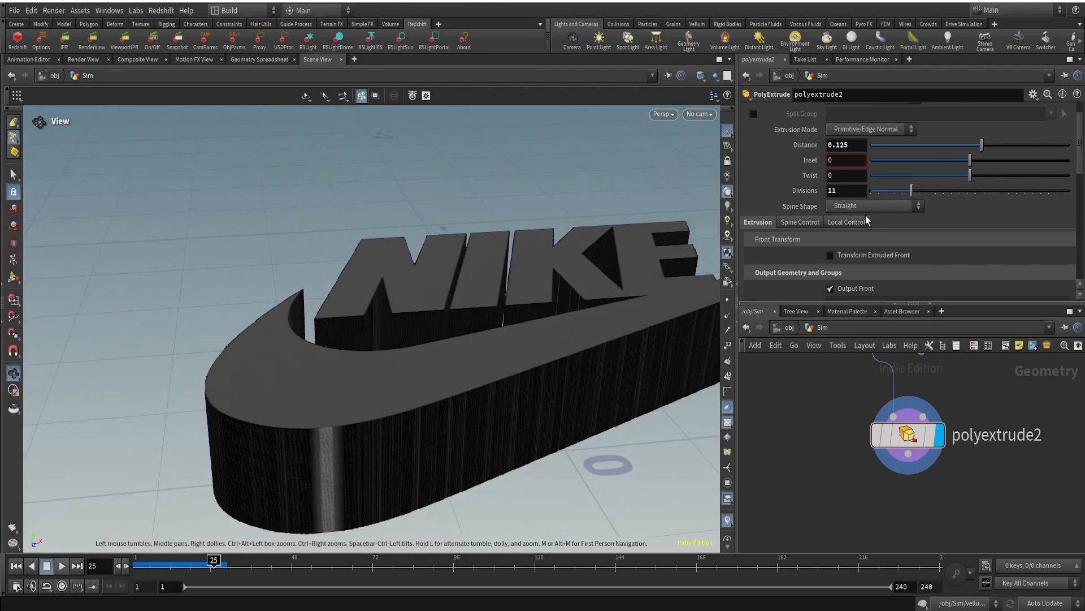
scroll(868, 223, down, 3)
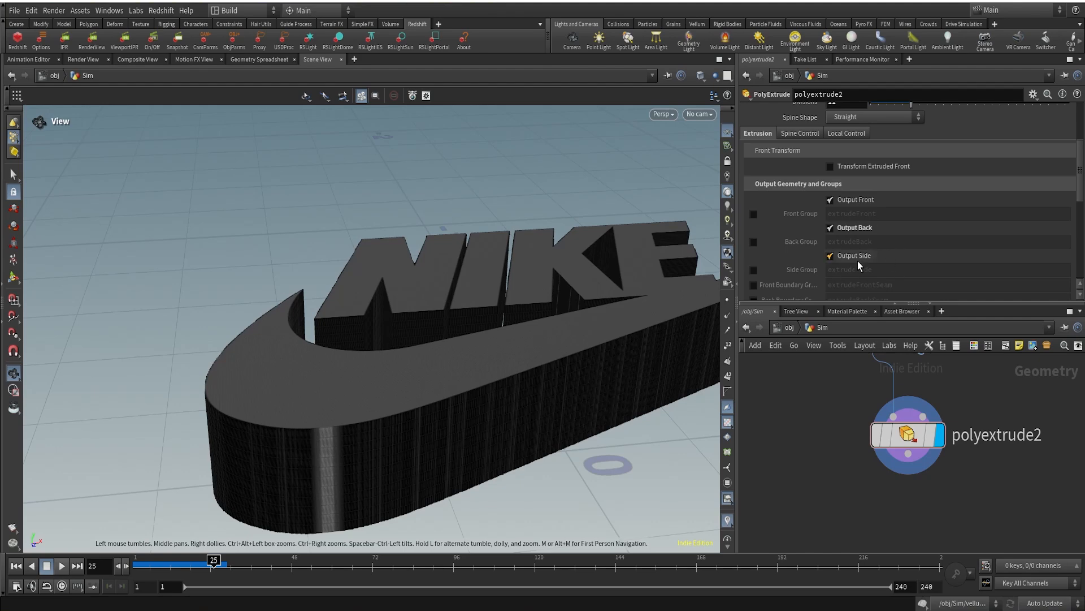
Show the OUT null as a template to compare the extruded logo's size with the existing cloth grid.
middle_drag(955, 494, 967, 442)
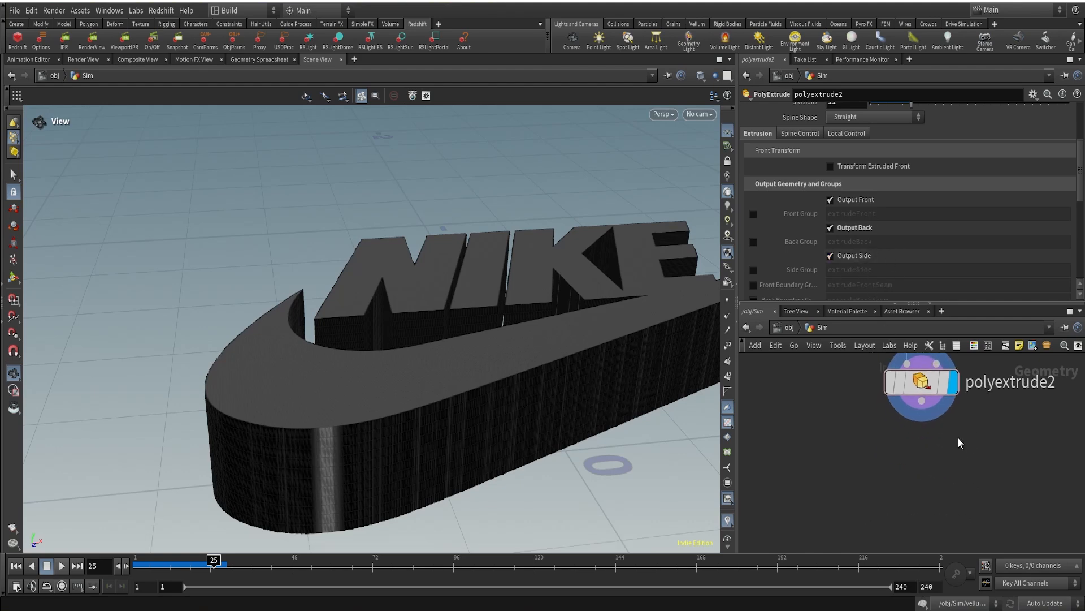
scroll(548, 358, down, 5)
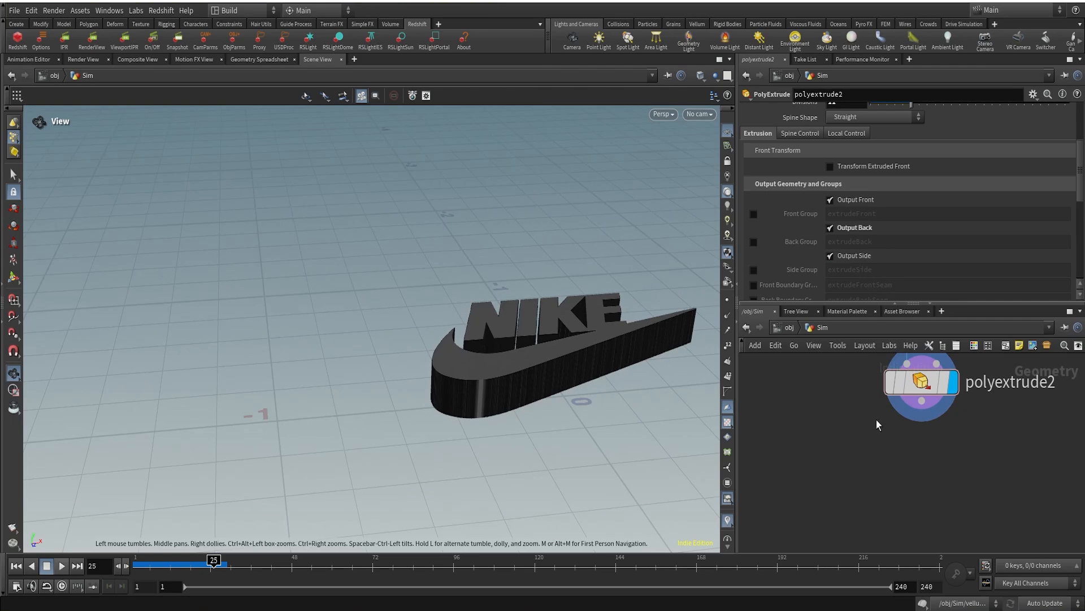
scroll(832, 423, down, 2)
scroll(835, 423, down, 6)
middle_drag(813, 425, 905, 425)
scroll(839, 386, up, 5)
scroll(834, 456, up, 4)
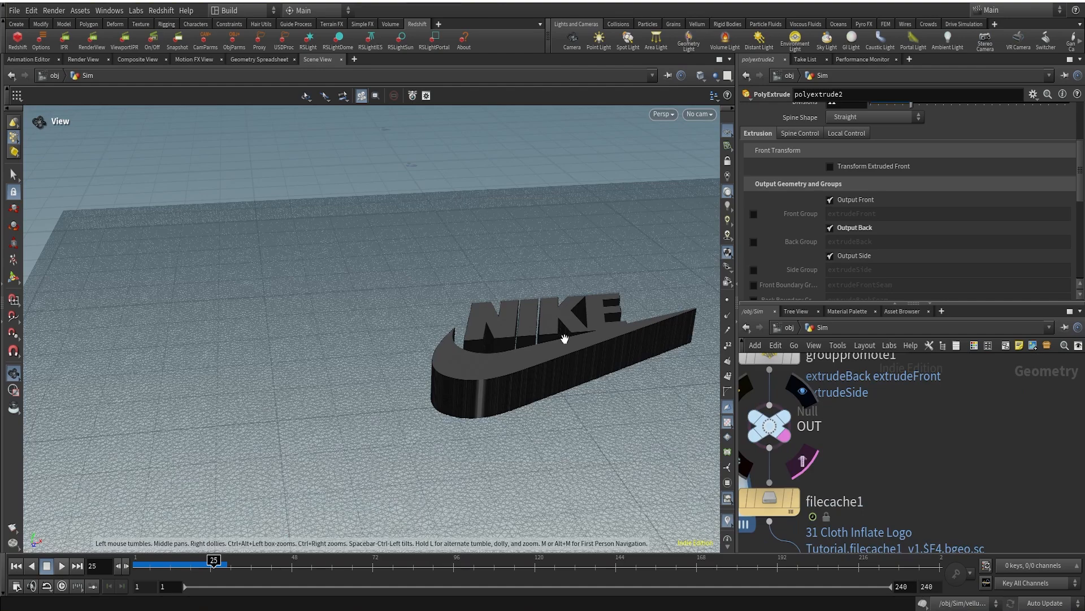
right_drag(565, 338, 436, 486)
middle_drag(475, 405, 310, 438)
drag(385, 373, 406, 466)
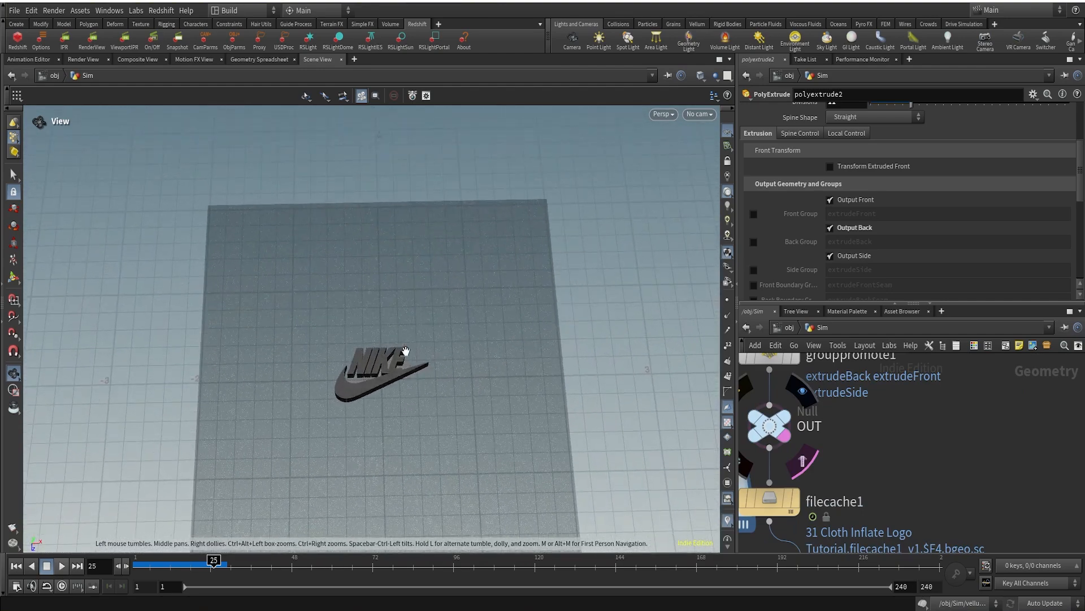
Add a Transform node fed by polyextrude2 and display its result.
scroll(943, 404, down, 3)
middle_drag(949, 407, 787, 414)
scroll(865, 432, up, 2)
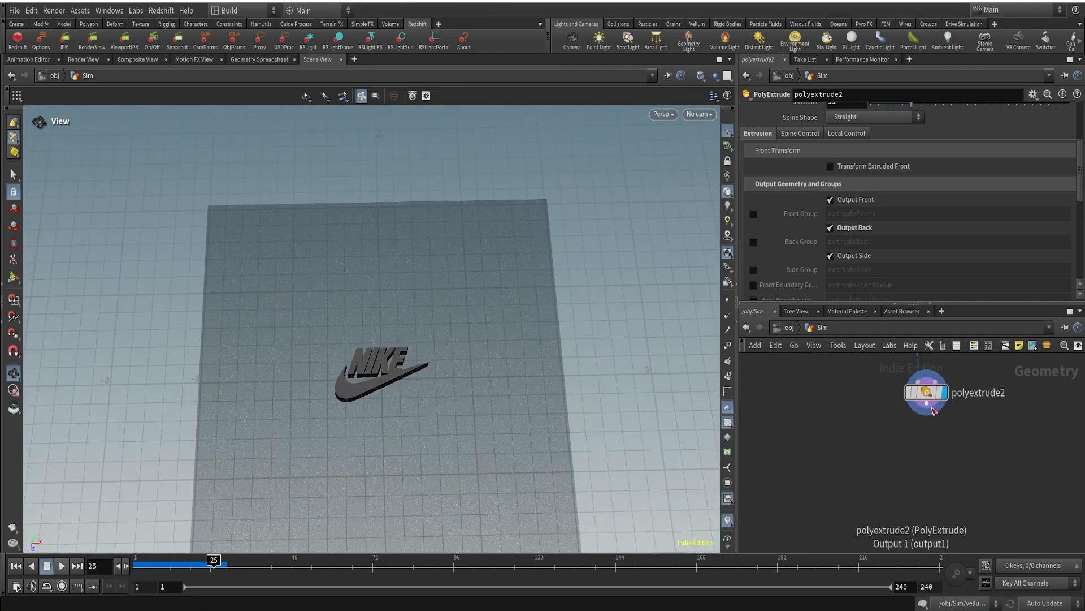
key(Tab)
text(trans)
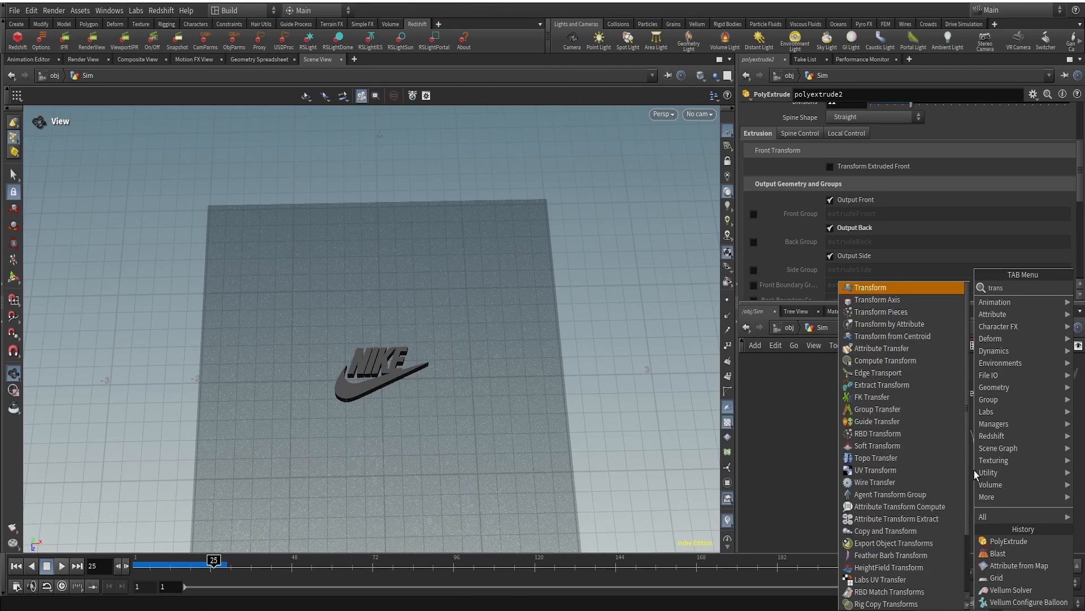
key(Return)
click(936, 462)
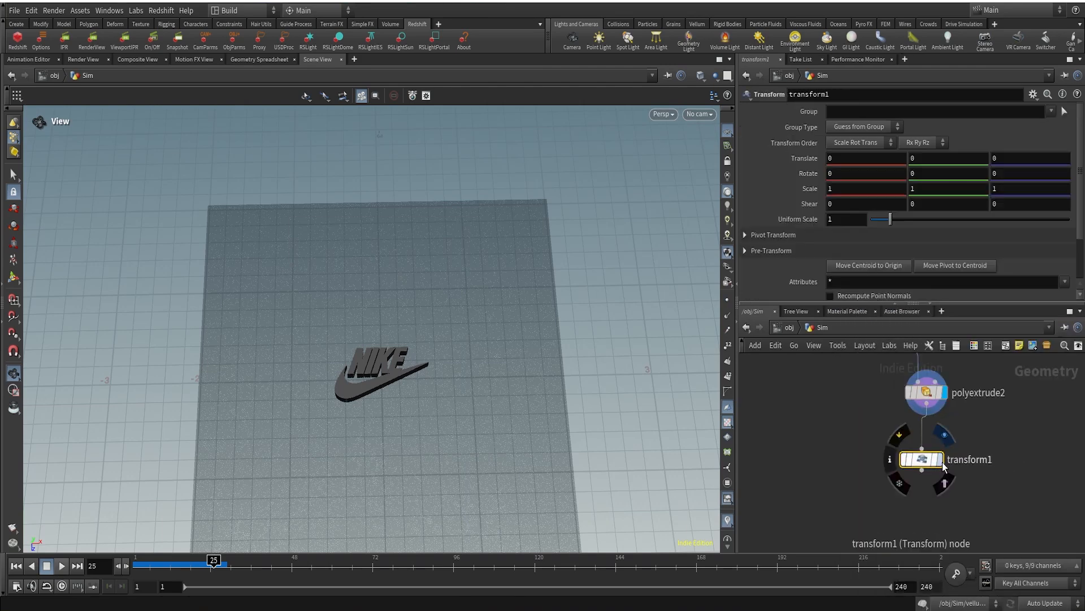
click(941, 463)
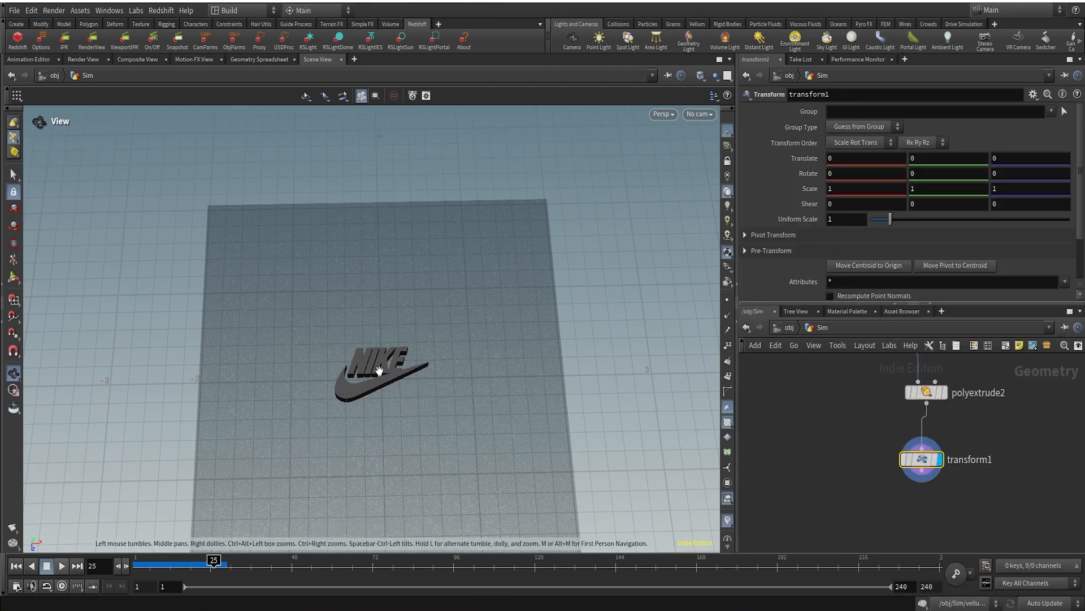
Enlarge the extruded logo with transform1 by setting its uniform scale to 2.5.
text(2.5)
key(Return)
mouse_move(443, 375)
mouse_down()
mouse_move(424, 412)
mouse_move(453, 384)
mouse_up()
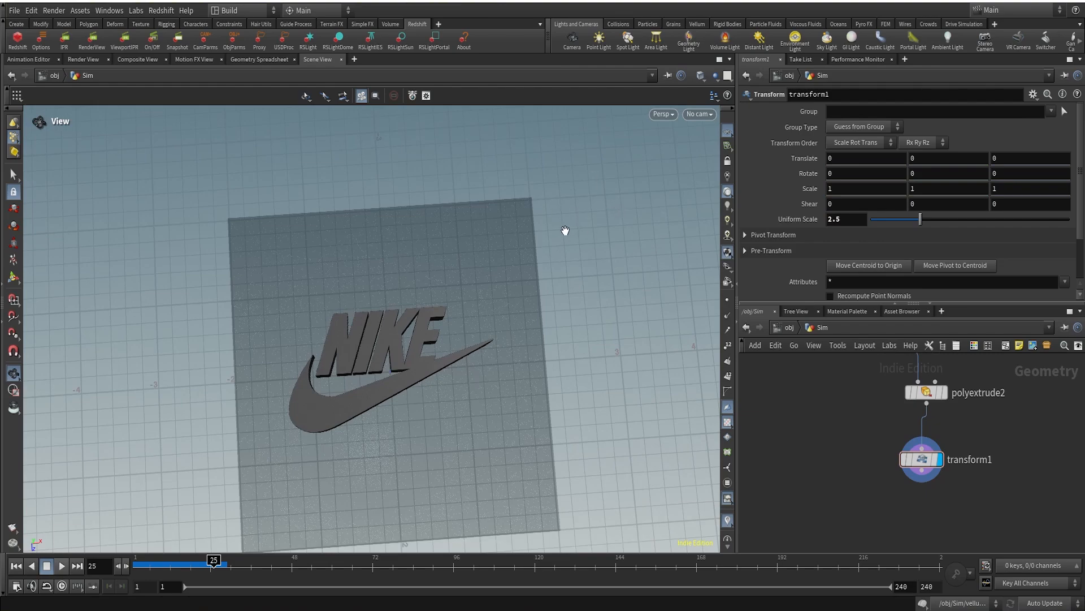
drag(392, 386, 509, 259)
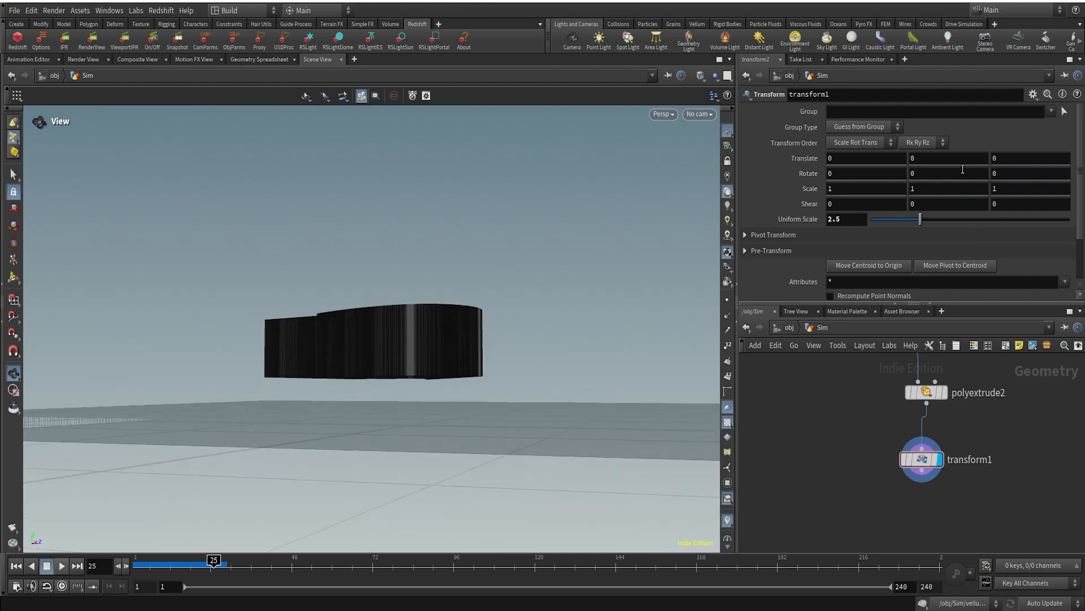
Lower the logo towards the cloth grid by setting transform1's Y translation to -0.19.
middle_drag(961, 161, 861, 184)
right_drag(426, 440, 670, 289)
drag(612, 350, 629, 299)
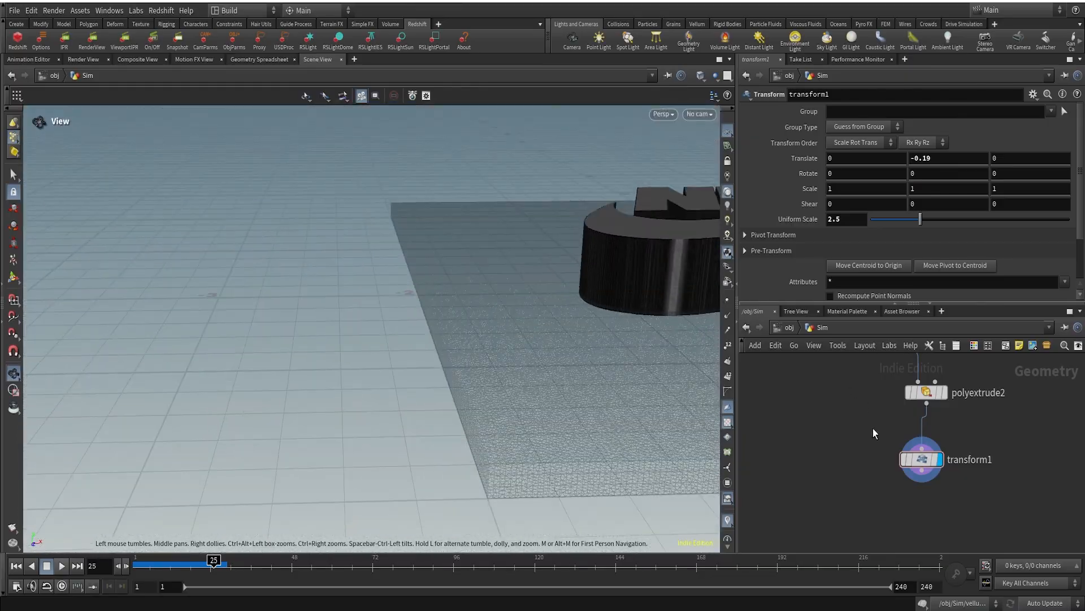
Move polyextrude1 and the nodes after it down the network to open a gap below group1.
scroll(872, 424, down, 4)
middle_drag(851, 430, 925, 423)
scroll(847, 425, up, 2)
scroll(848, 425, down, 1)
middle_drag(847, 426, 881, 430)
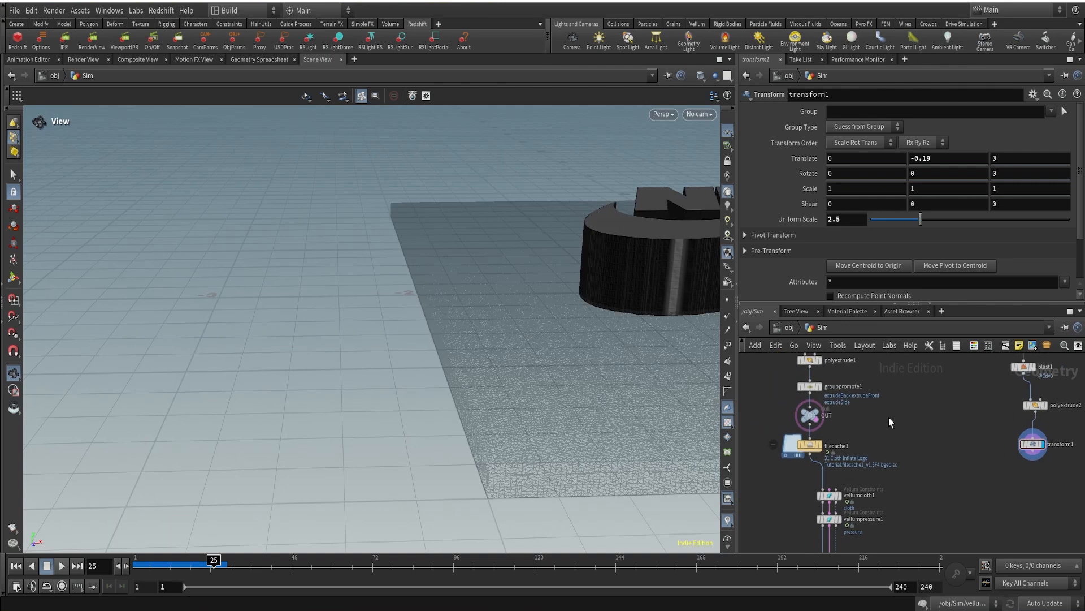
scroll(863, 423, down, 3)
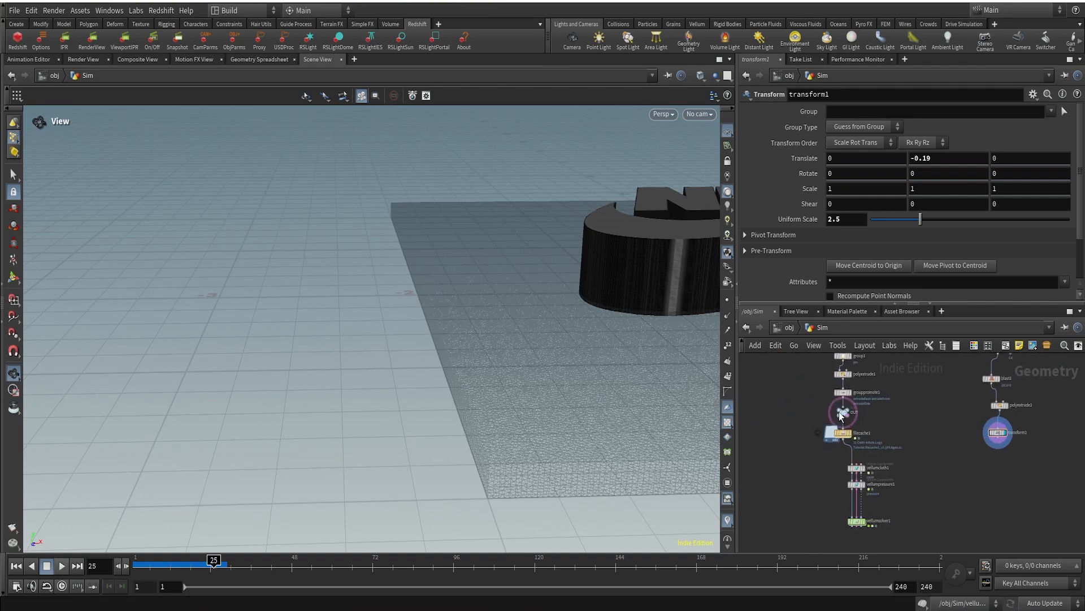
drag(795, 388, 890, 512)
scroll(855, 410, up, 2)
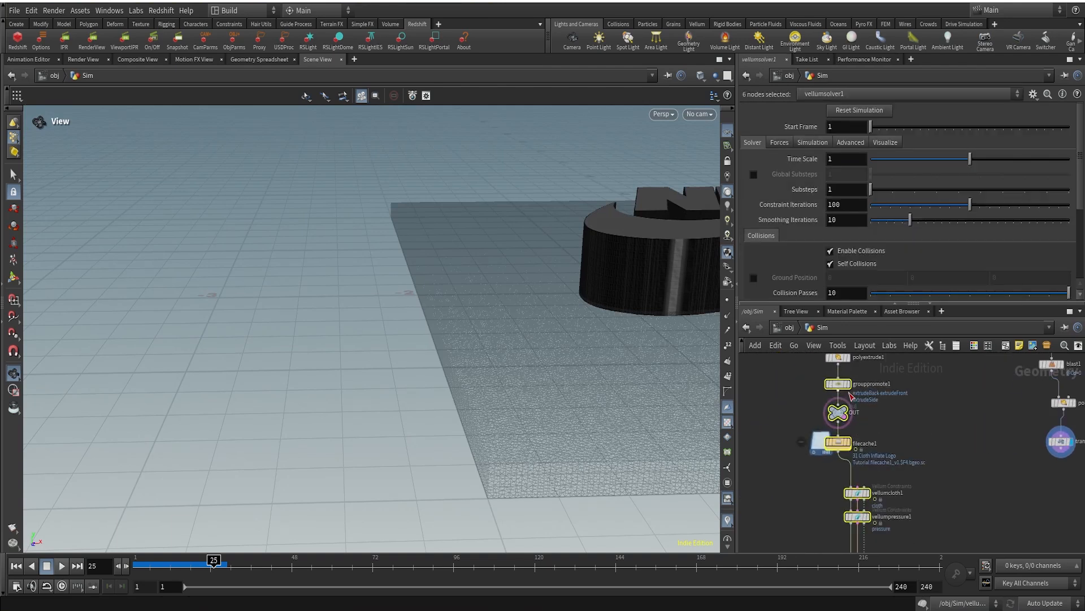
drag(842, 385, 845, 464)
middle_drag(865, 402, 858, 454)
scroll(848, 421, up, 3)
drag(827, 407, 844, 511)
middle_drag(910, 456, 856, 443)
scroll(829, 451, down, 2)
Add a Group node and insert it on the wire between group1 and polyextrude1.
click(735, 184)
click(842, 439)
key(Tab)
text(grou)
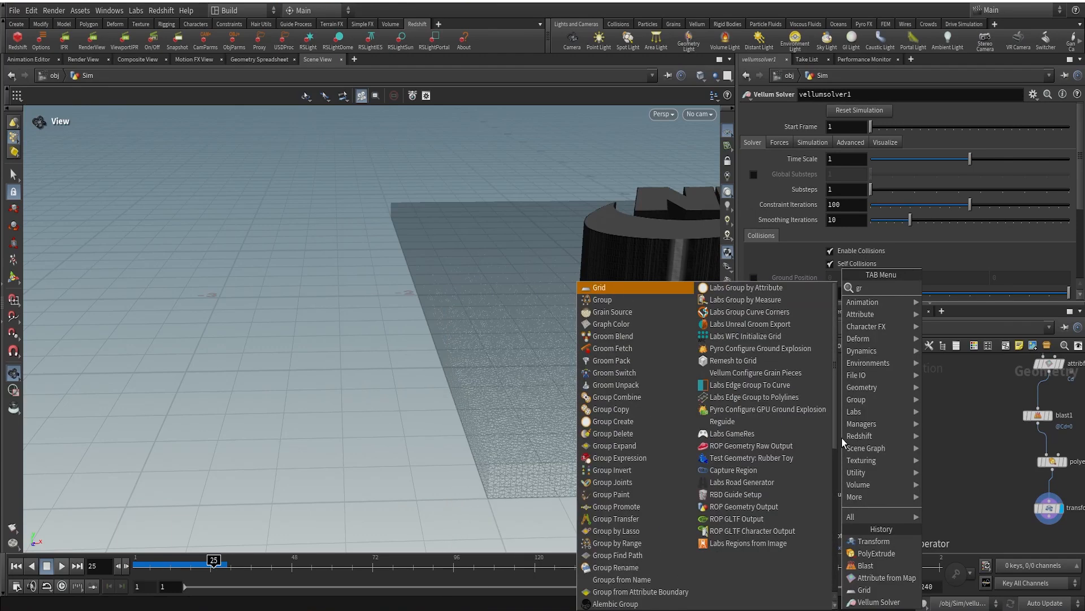
key(Return)
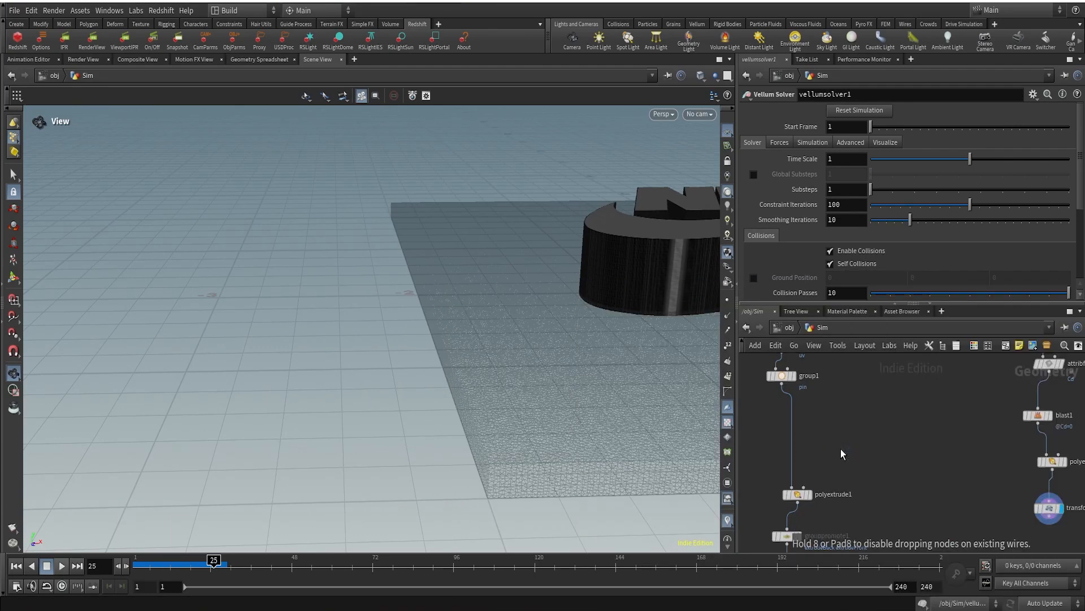
click(843, 451)
drag(845, 456, 794, 437)
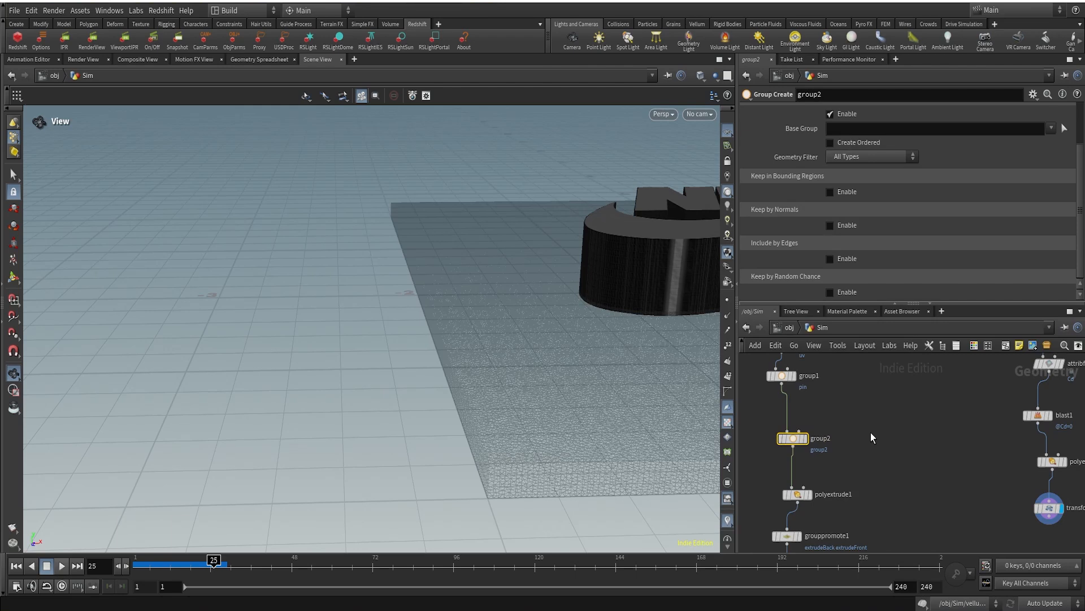
Connect the output of transform1 to the second input of group2.
middle_drag(623, 286, 399, 391)
drag(399, 392, 437, 280)
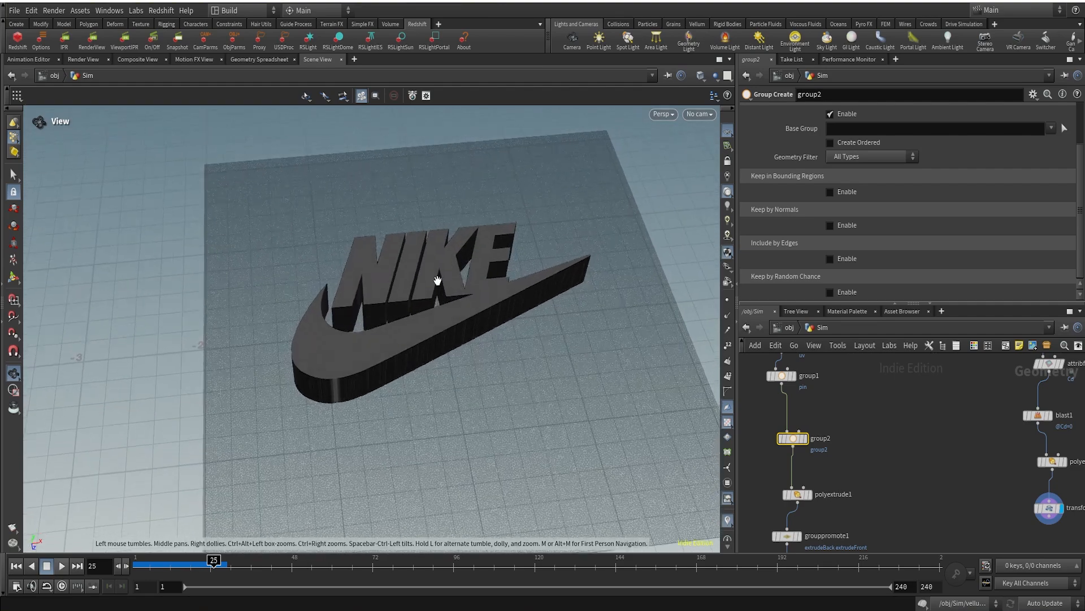
middle_drag(836, 429, 878, 385)
scroll(879, 384, up, 2)
drag(809, 403, 816, 422)
scroll(908, 408, down, 2)
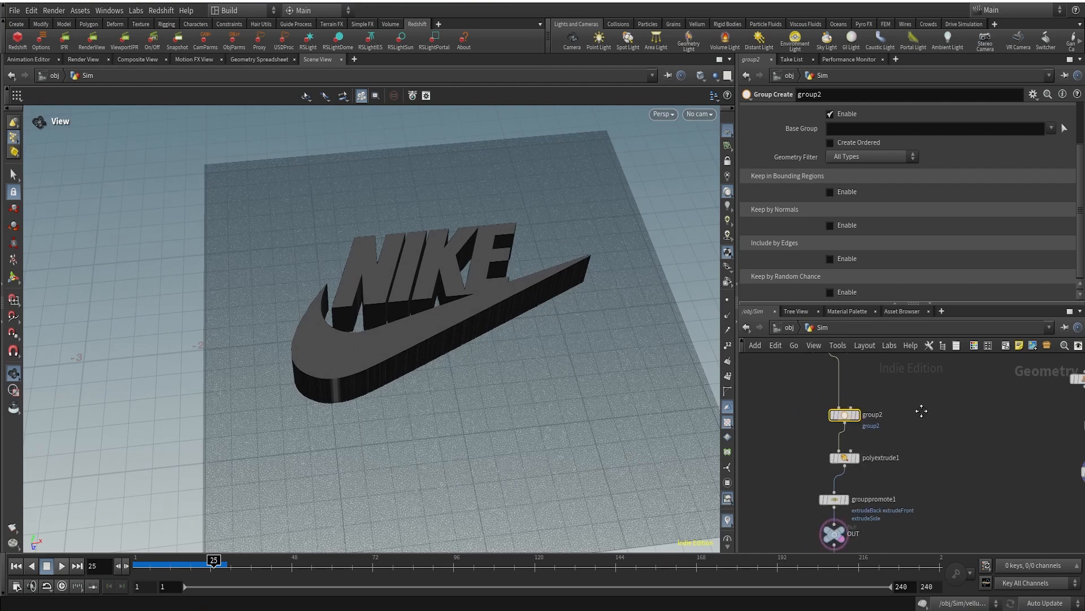
middle_drag(936, 408, 837, 432)
click(756, 431)
middle_drag(923, 450, 948, 425)
click(1005, 449)
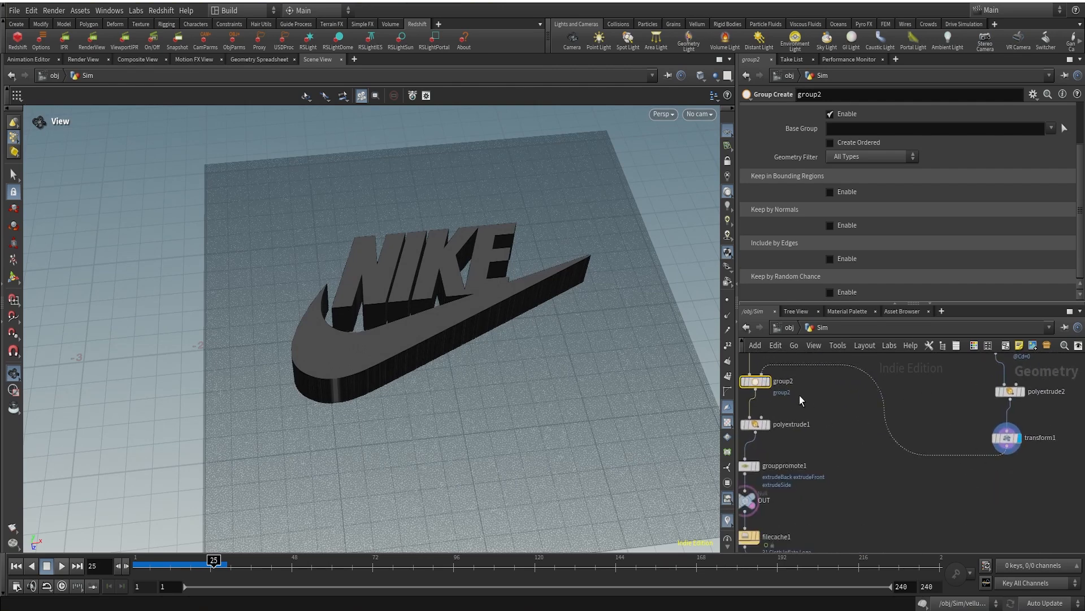
Set group2's group type to Points, name the group logo, and display the node.
scroll(800, 396, up, 2)
middle_drag(799, 396, 884, 433)
scroll(799, 257, up, 2)
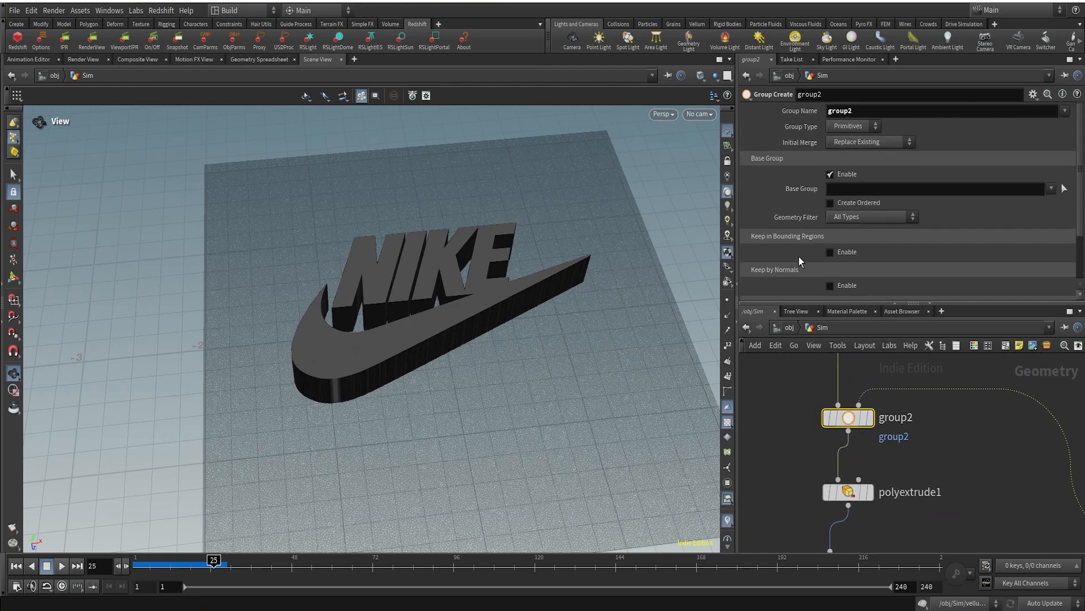
click(854, 126)
click(848, 140)
drag(859, 110, 768, 113)
text(logo)
key(Return)
click(872, 421)
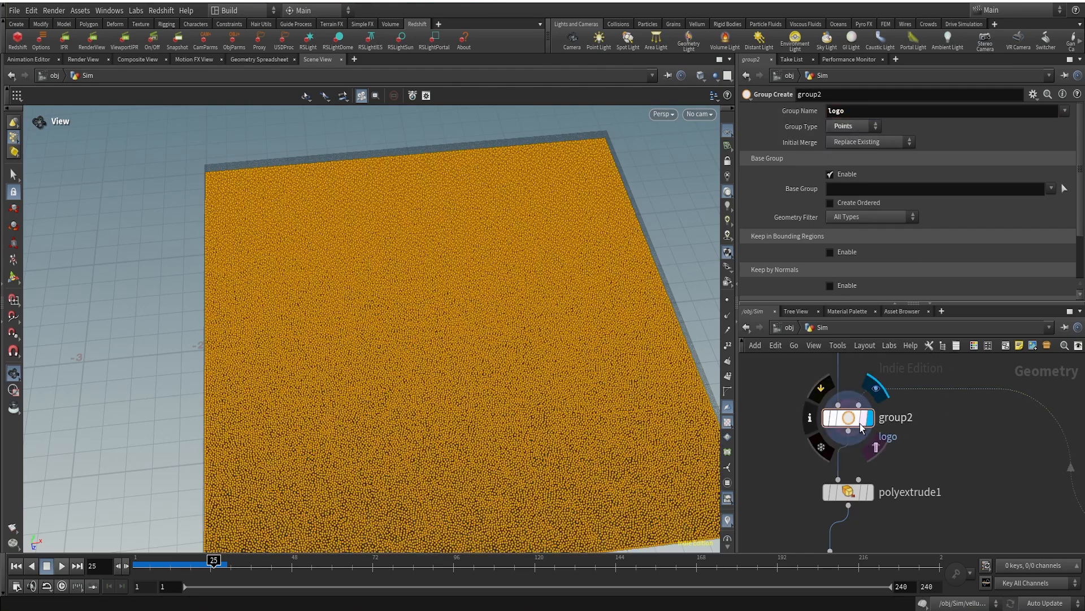
Disable group2's Base Group and enable Keep in Bounding Regions with the type Bounding Object (points or vertices only).
click(829, 175)
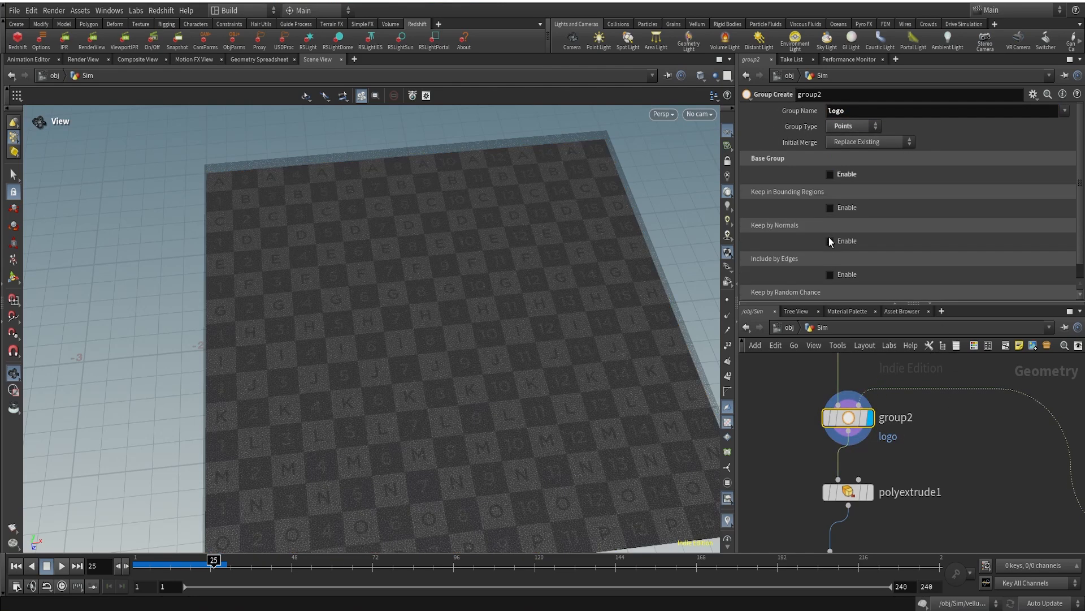
click(827, 208)
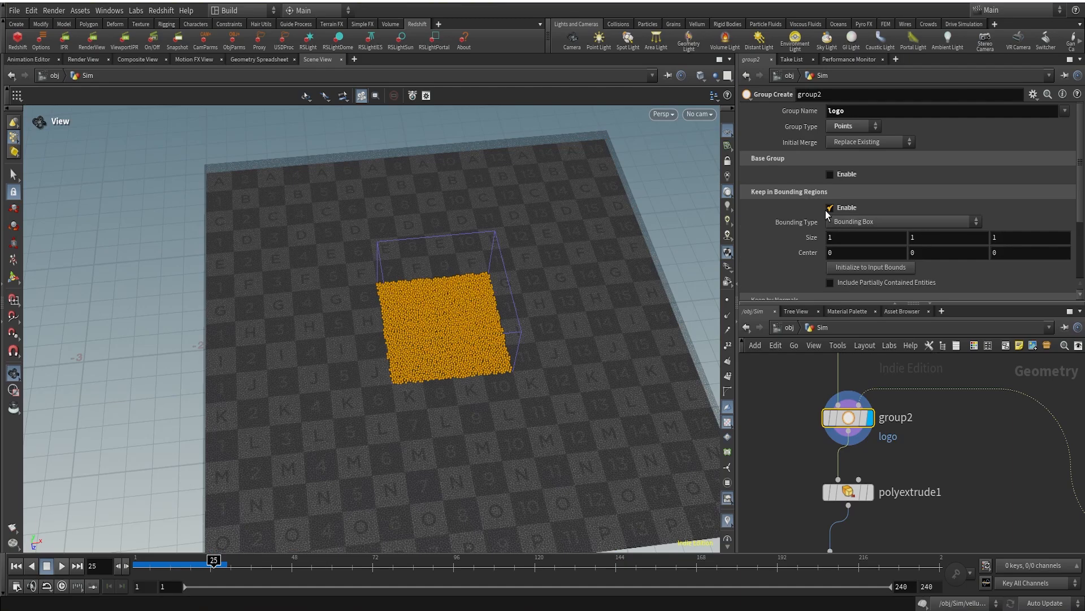
click(865, 221)
click(863, 259)
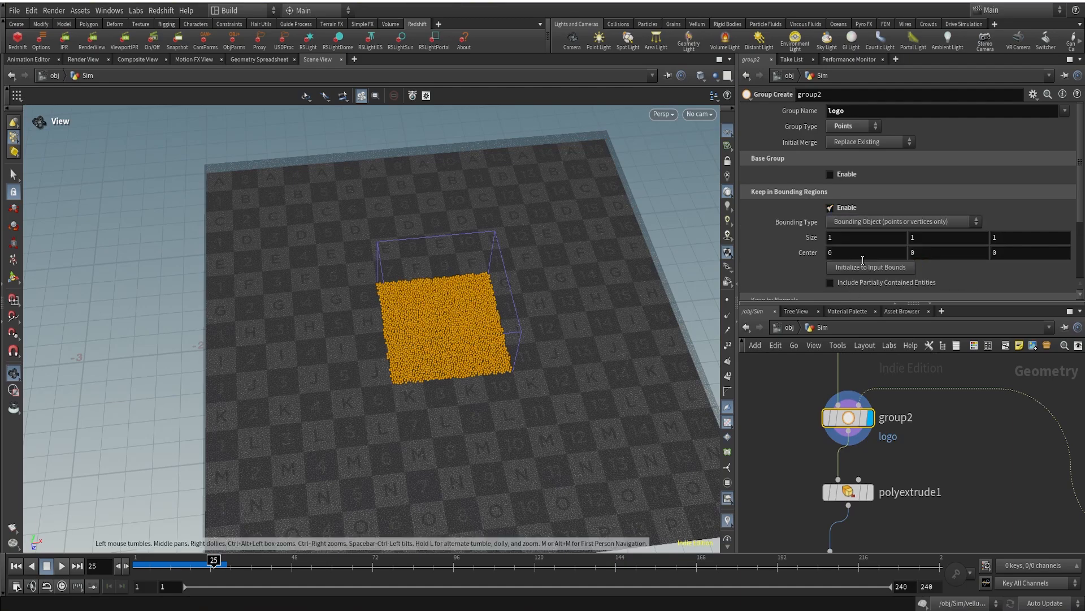
Lower the logo further into the cloth with transform1's handle, to about -0.22 in Y.
drag(415, 377, 492, 234)
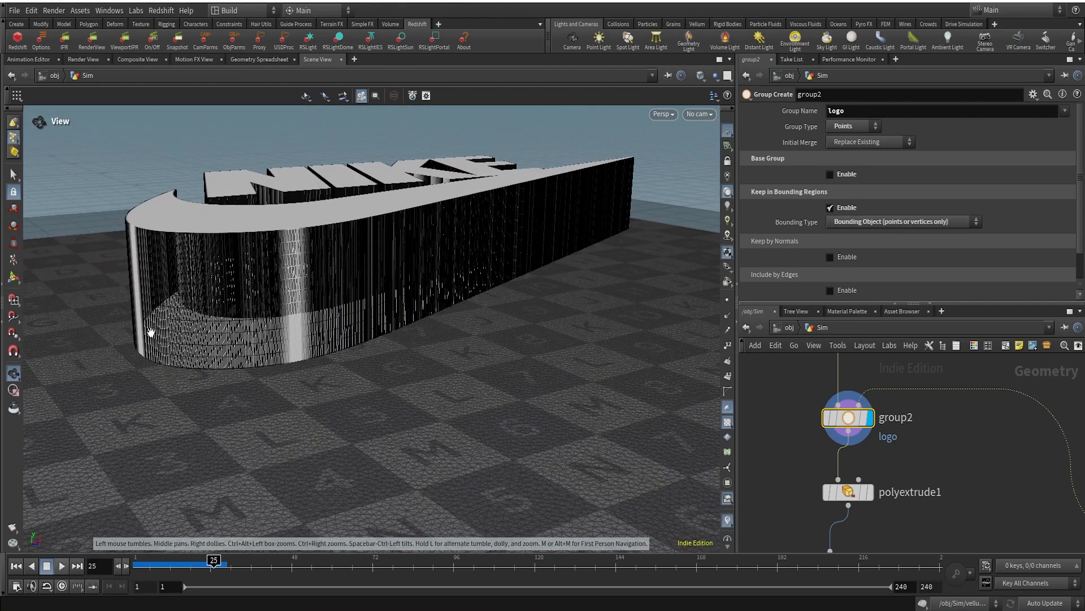
click(13, 175)
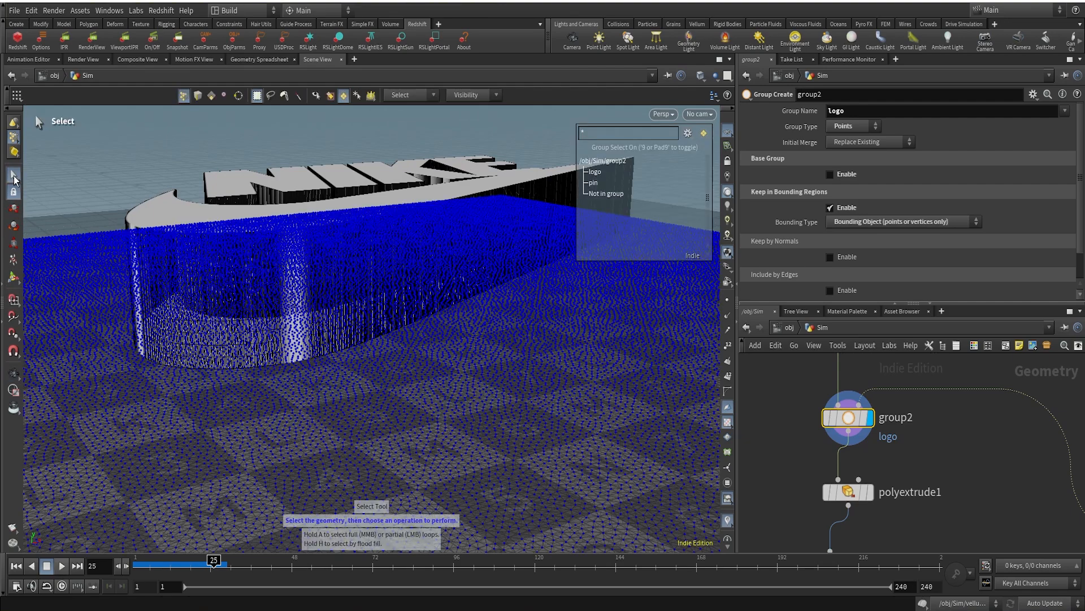
click(13, 277)
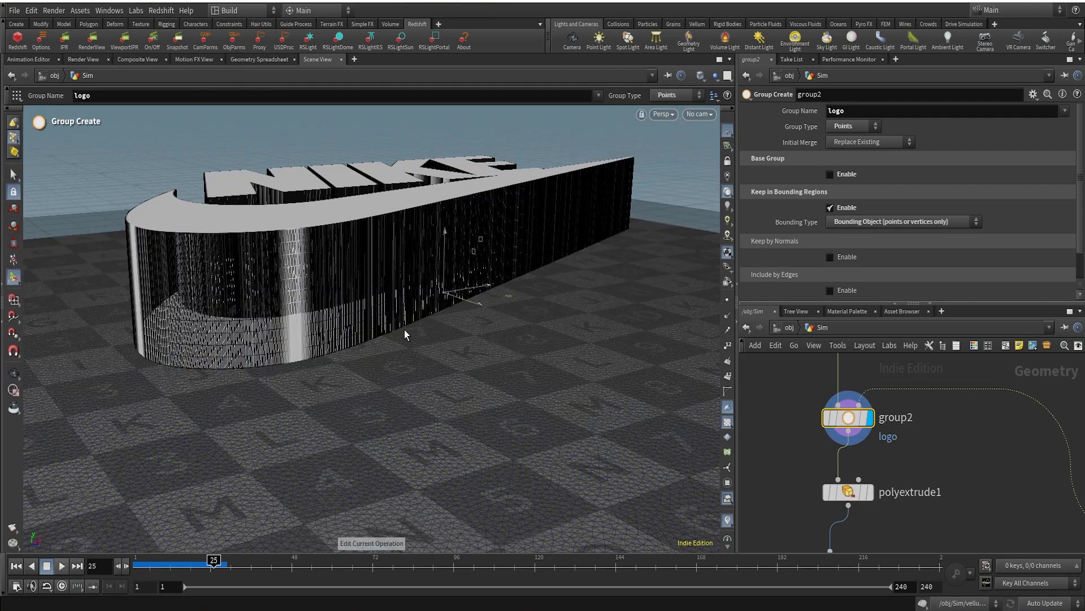
scroll(947, 482, down, 5)
middle_drag(981, 483, 805, 442)
scroll(951, 464, up, 4)
click(921, 453)
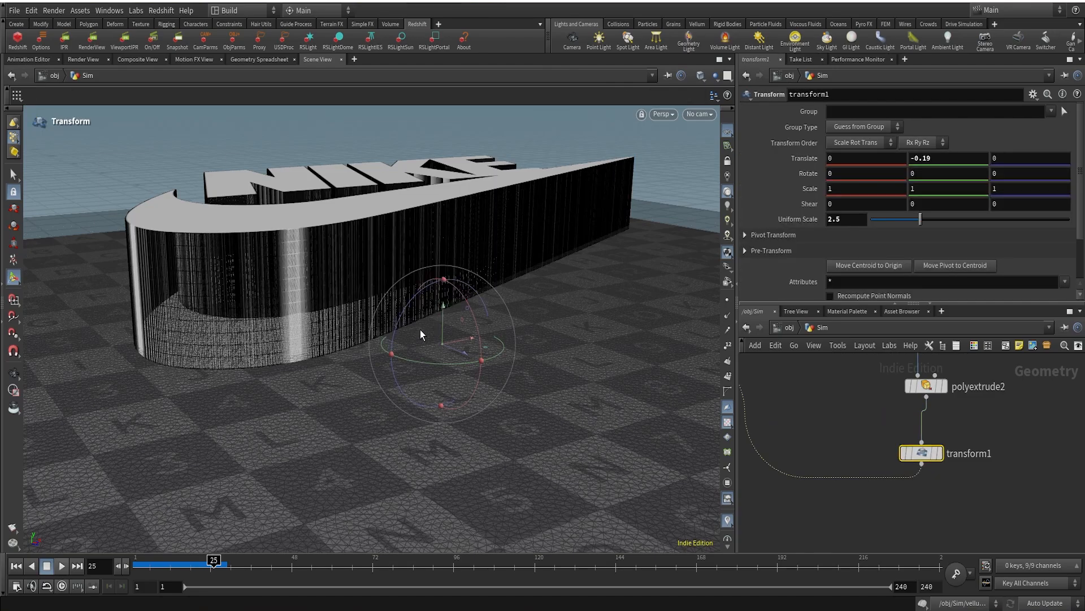
alt+drag(433, 345, 491, 318)
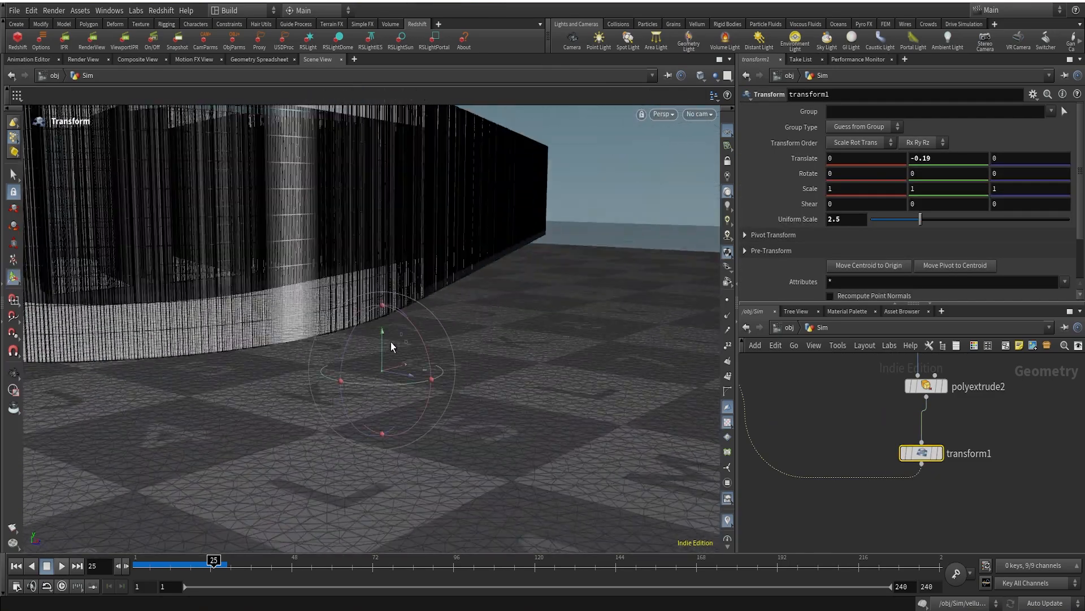
drag(383, 334, 385, 347)
Try Bounding Box as group2's bounding type and return it to Bounding Object (points or vertices only).
scroll(820, 392, down, 3)
middle_drag(816, 397, 942, 432)
scroll(844, 417, up, 2)
click(834, 419)
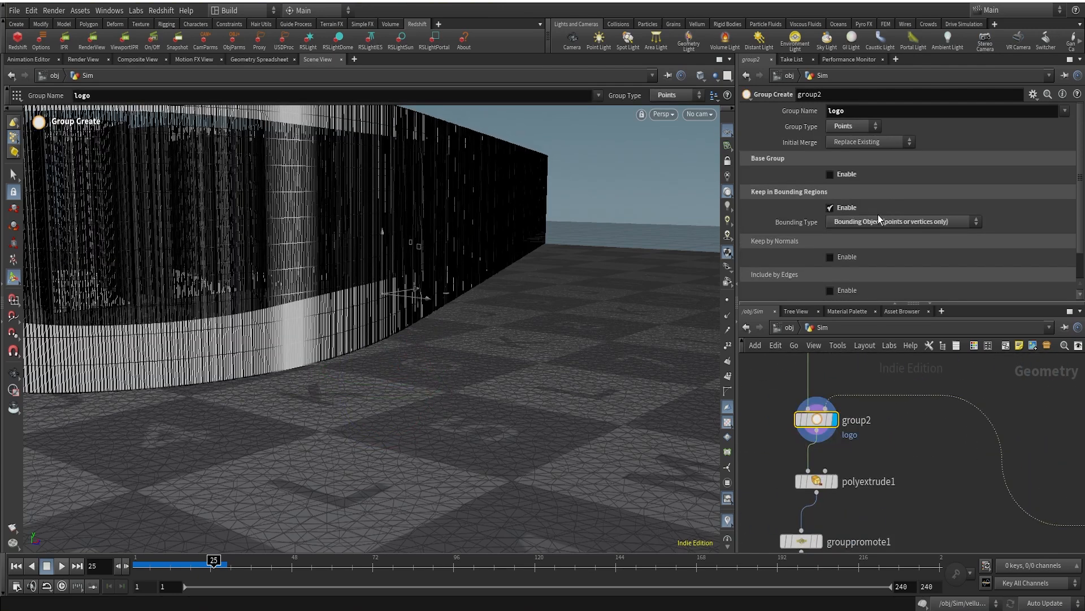
click(870, 223)
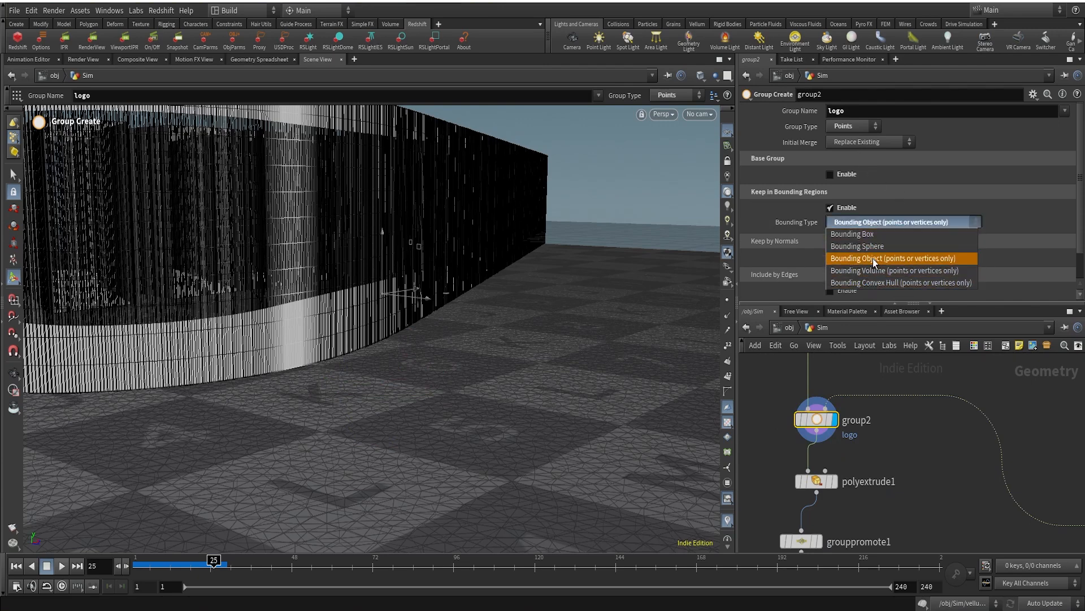
click(873, 259)
click(868, 222)
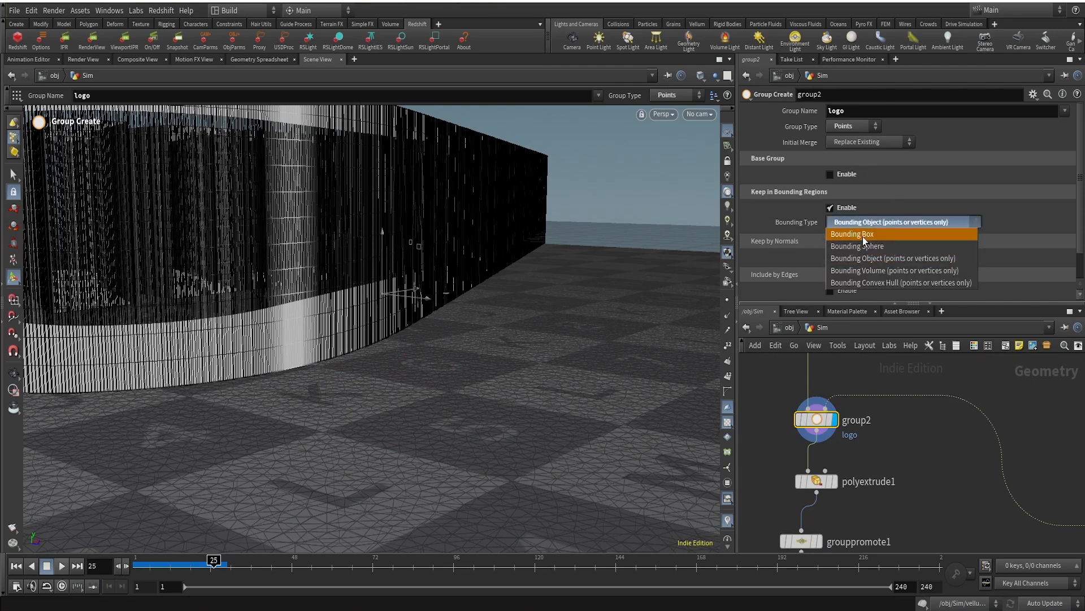
click(863, 235)
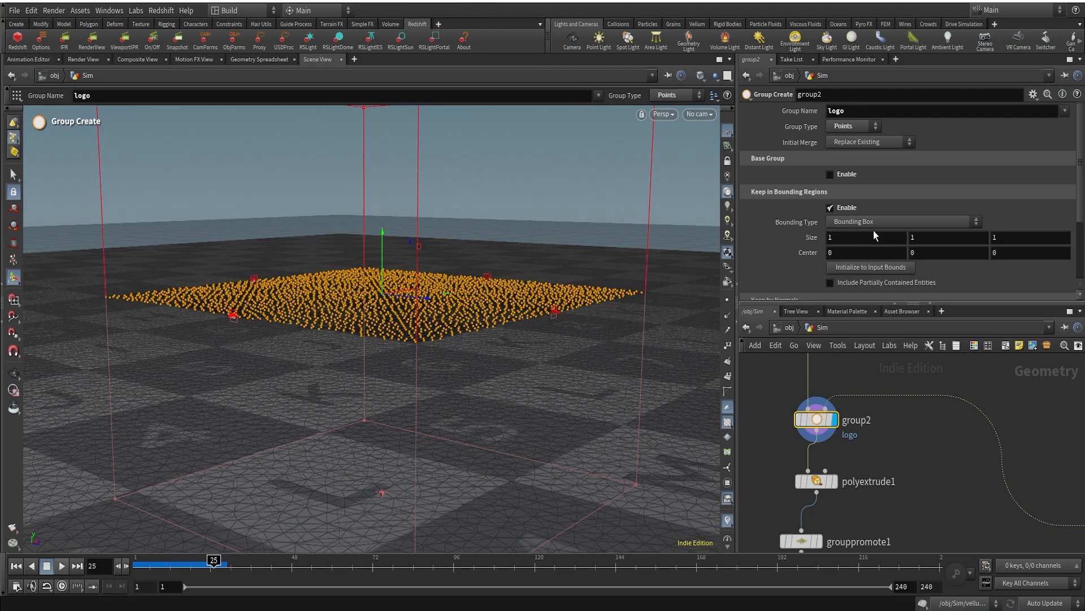
click(880, 222)
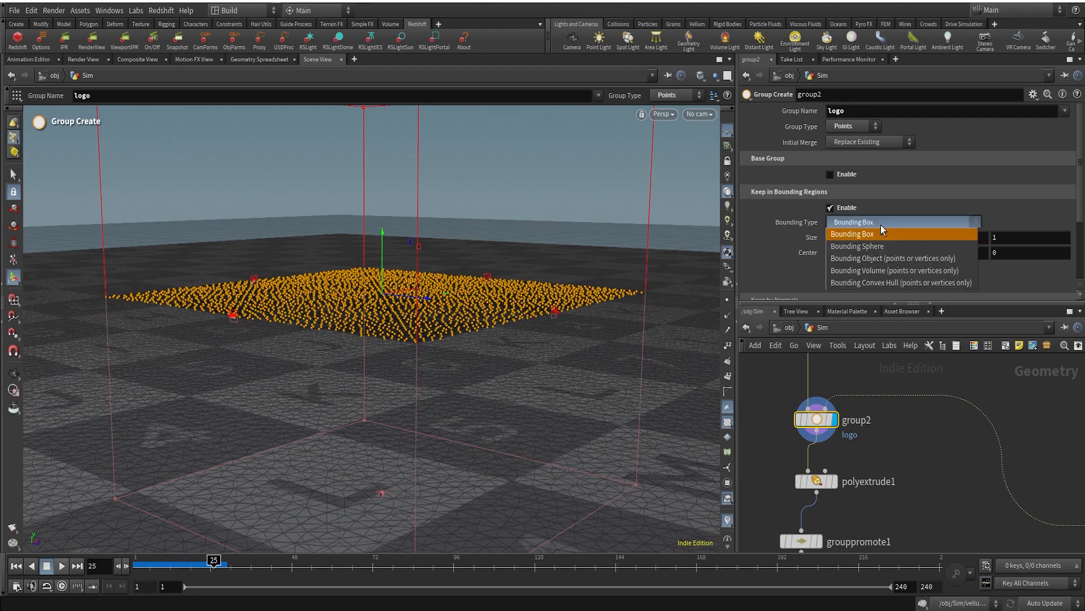
click(871, 258)
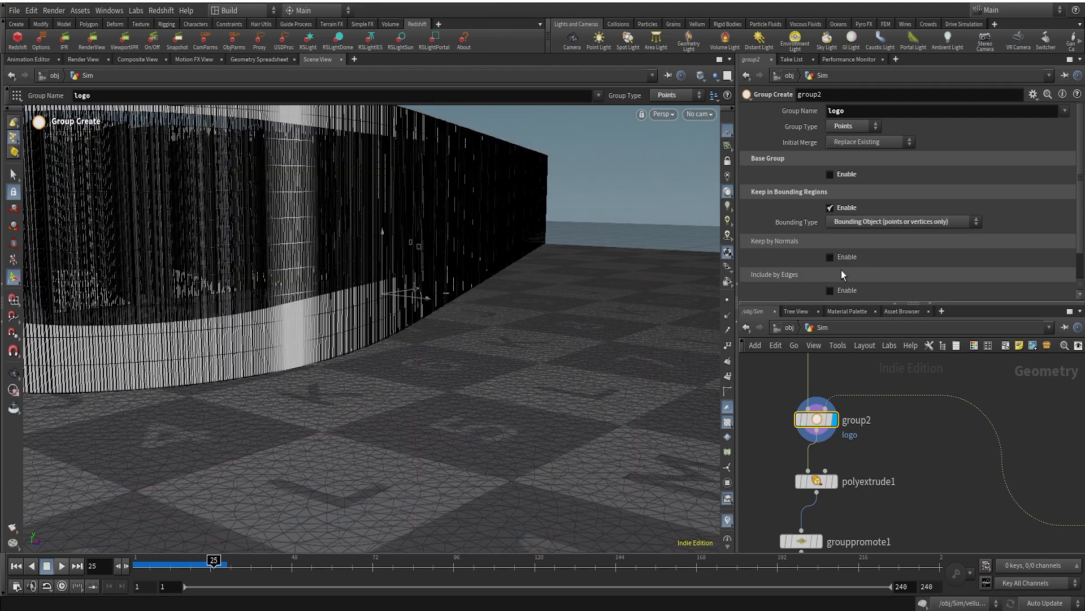
Display transform1's result and examine how the logo geometry sits against the cloth grid.
scroll(910, 448, down, 4)
middle_drag(914, 450, 802, 454)
scroll(908, 469, up, 5)
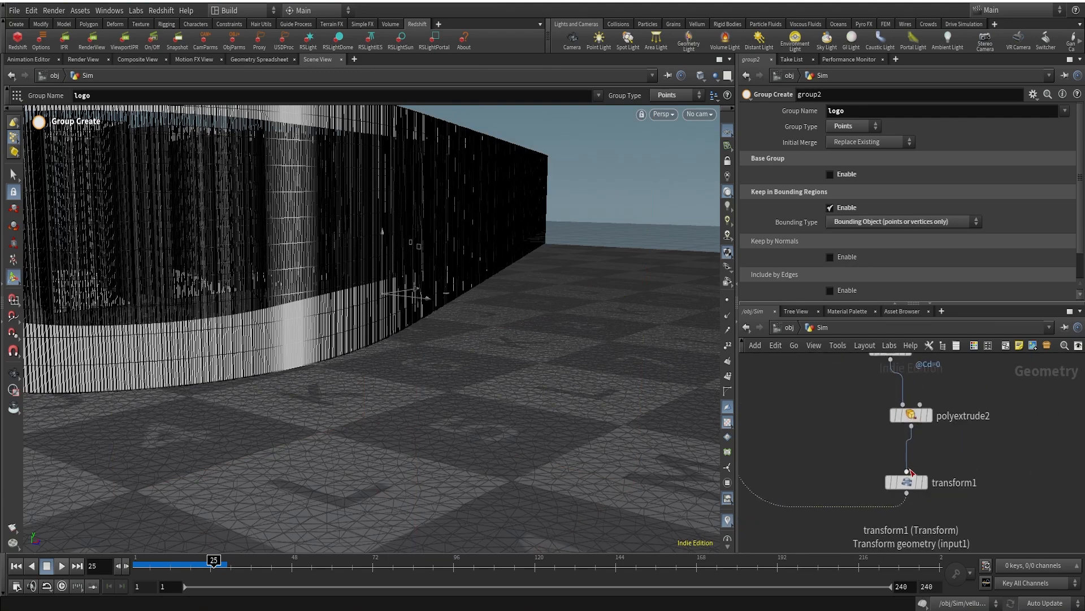
drag(907, 486, 903, 472)
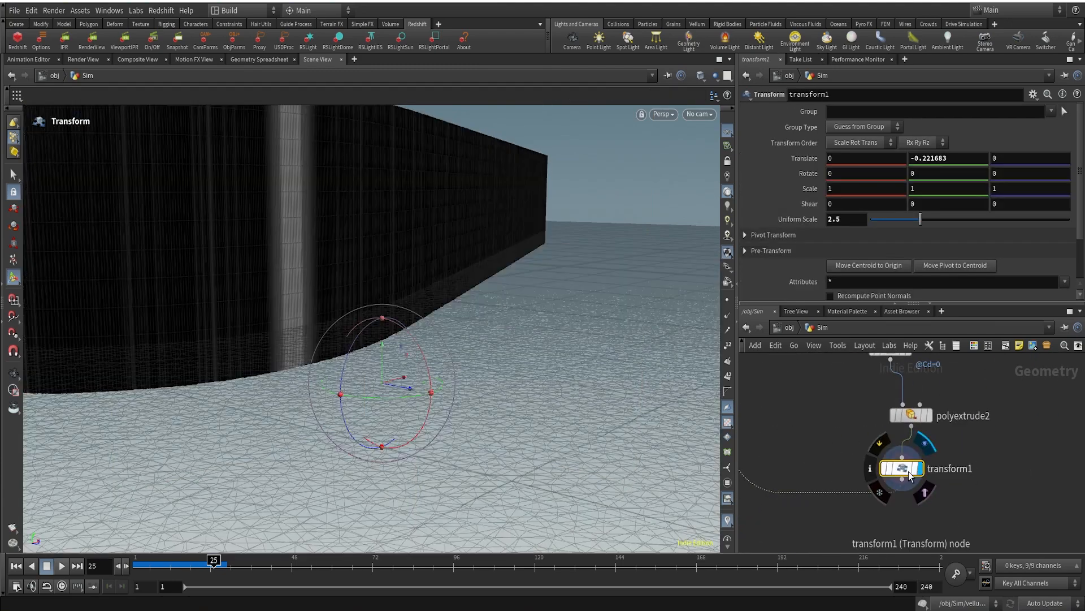
alt+scroll(493, 267, down, 8)
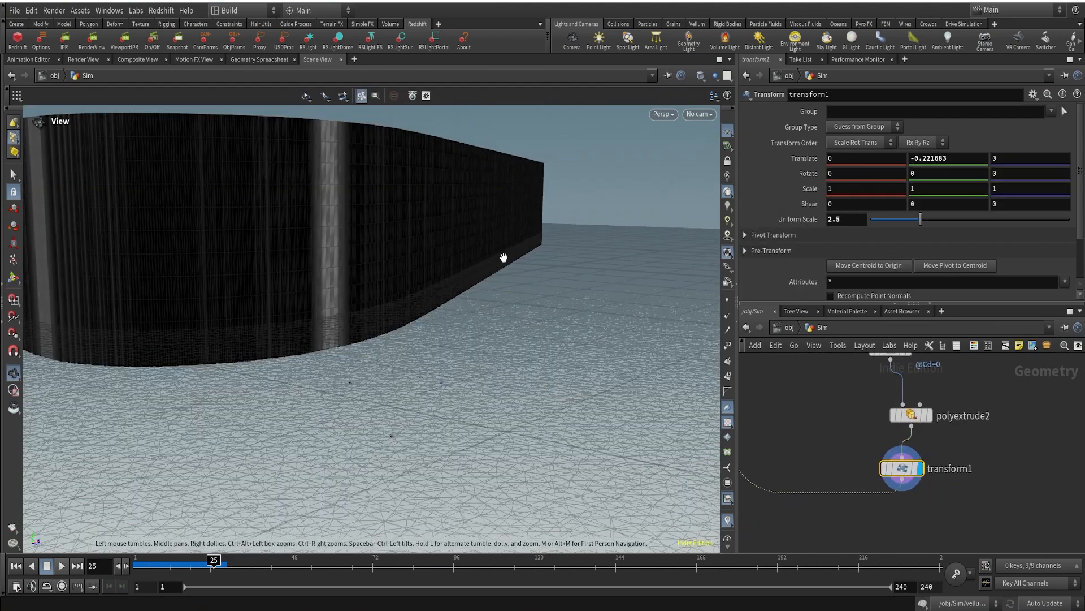
alt+drag(477, 252, 400, 322)
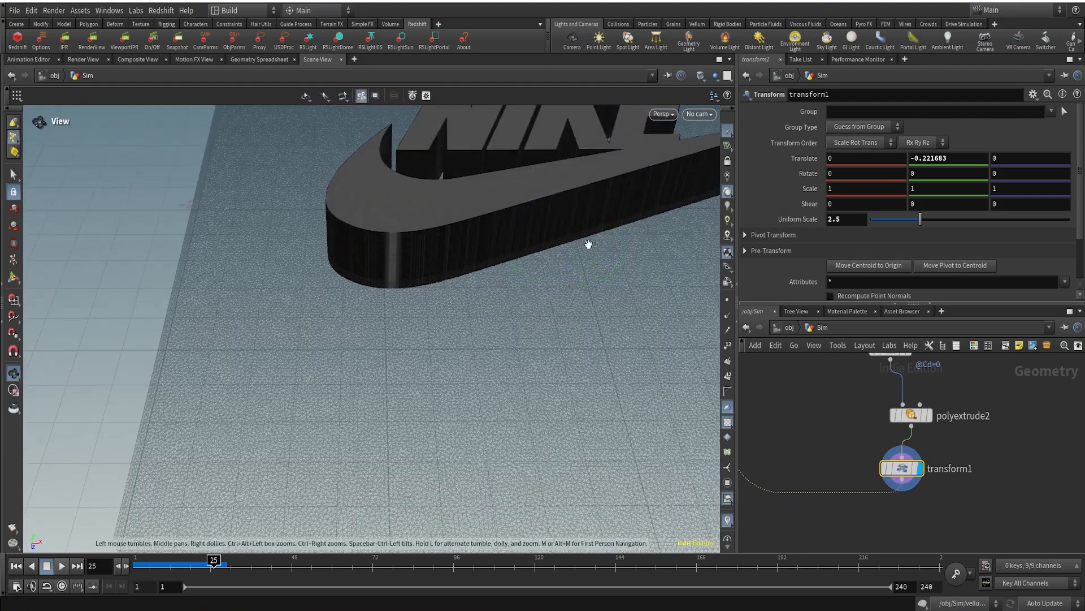
Add an Attribute Delete node and insert it between transform1 and group2's second input.
middle_drag(948, 503, 964, 465)
key(Tab)
text(ade)
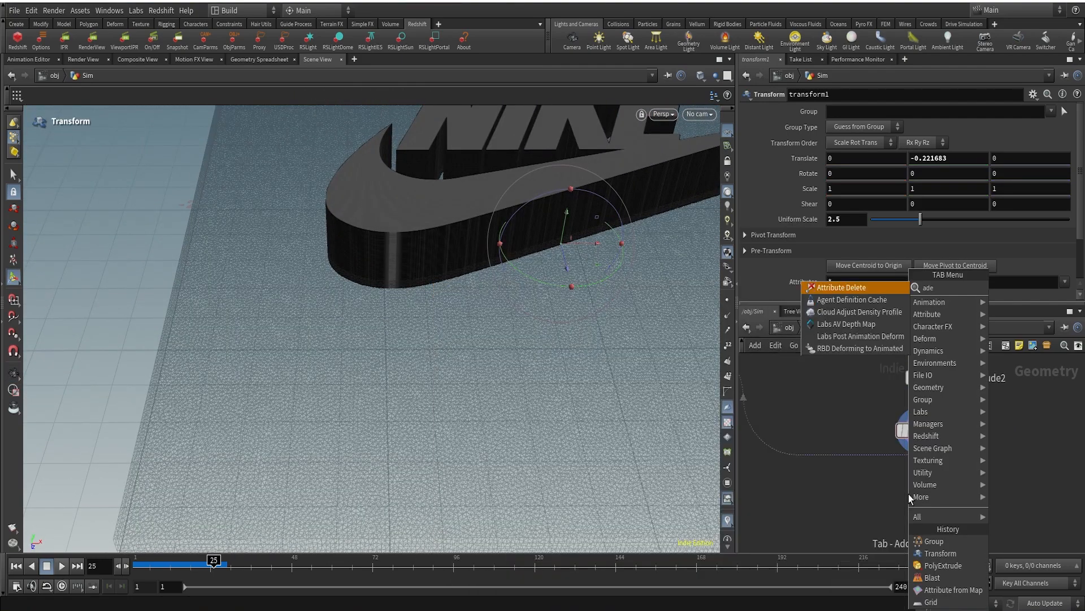
key(Return)
click(868, 476)
drag(867, 476, 908, 486)
Set attribdelete1 to remove the point attribute Cd from the logo geometry.
click(868, 136)
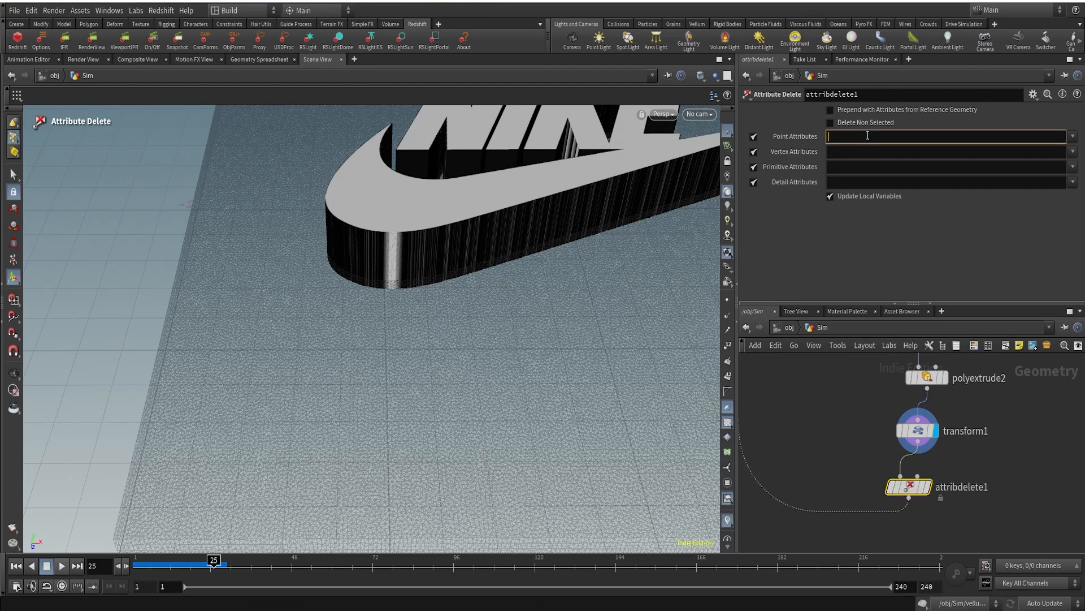
text(Cd)
key(Return)
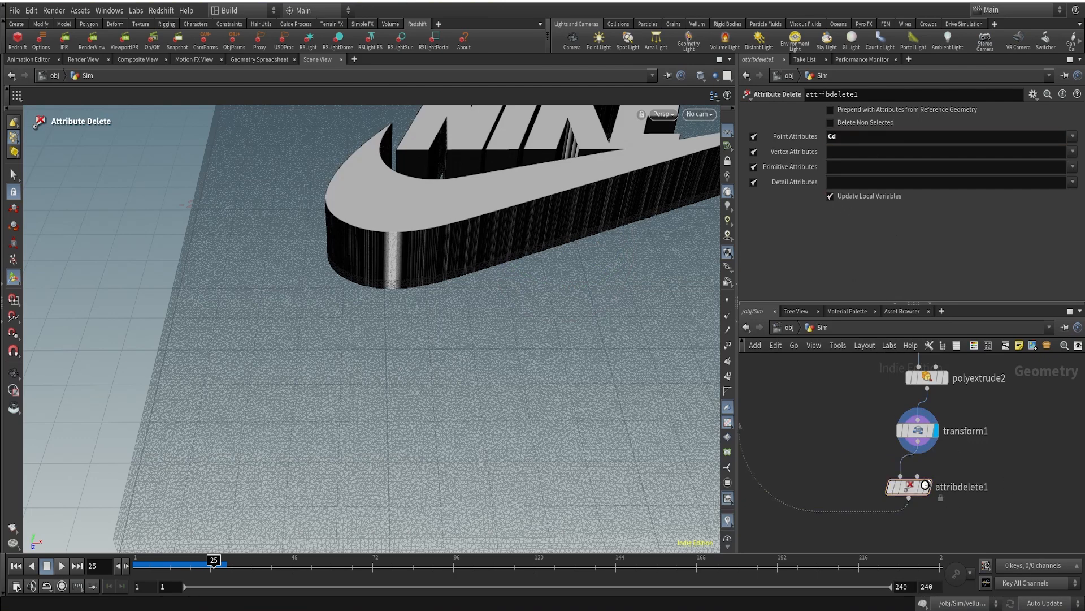
Display attribdelete1's result, followed by the result of the logo group node group2.
click(927, 485)
middle_drag(847, 411, 997, 471)
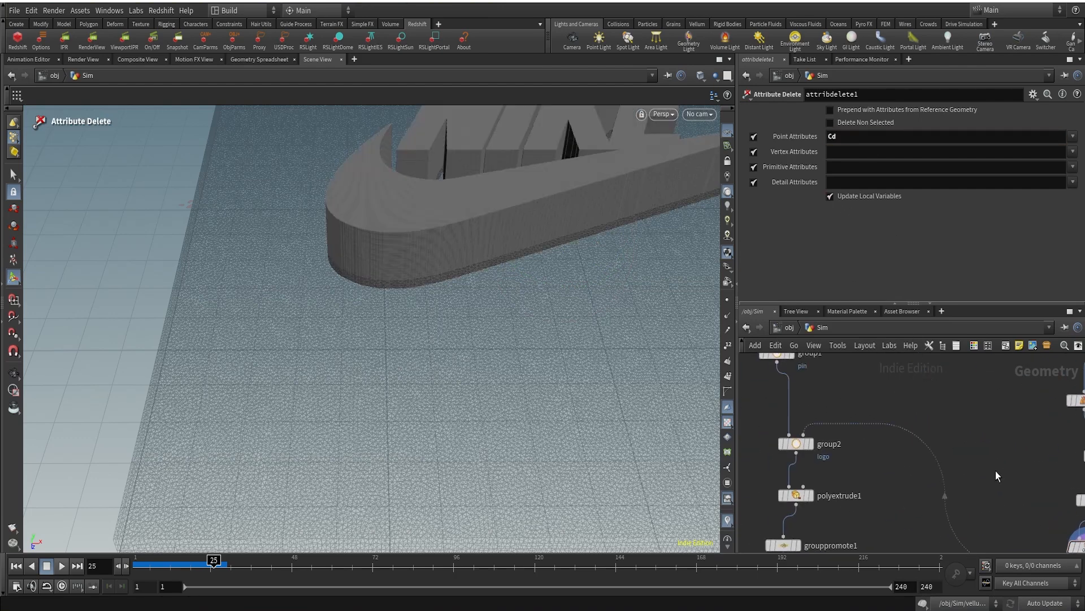
scroll(834, 447, up, 3)
click(765, 439)
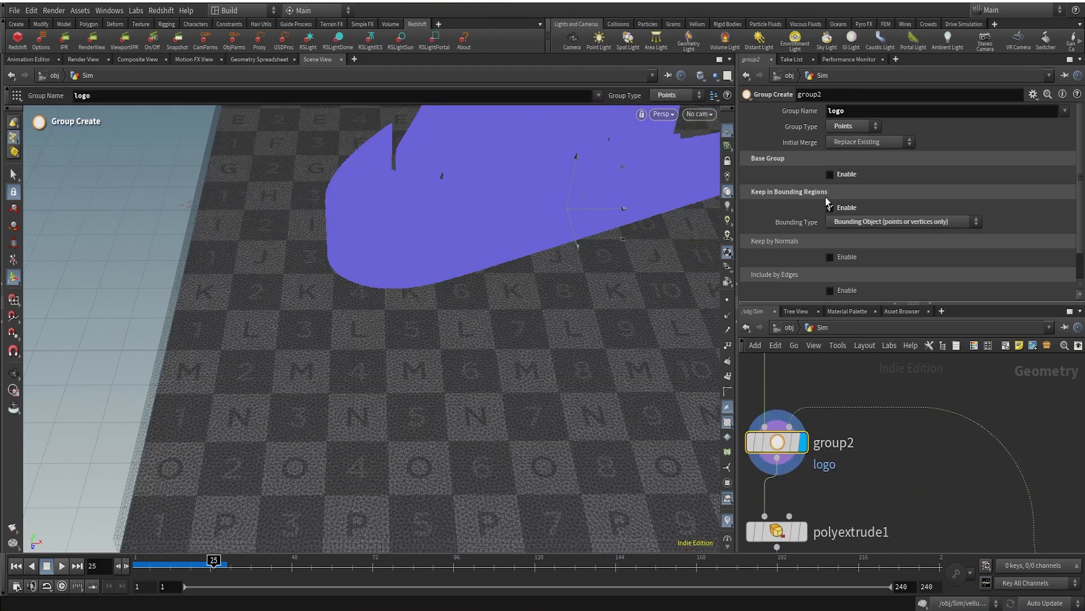
Try Bounding Box and Bounding Sphere as group2's bounding type and return it to Bounding Object (points or vertices only).
scroll(889, 238, down, 2)
click(888, 192)
click(885, 207)
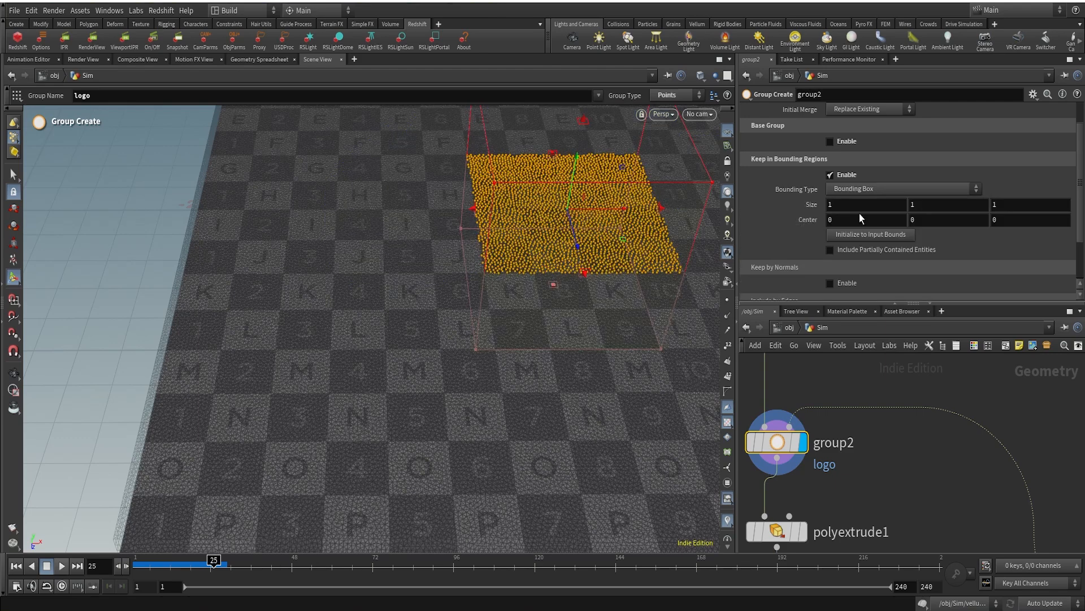
click(874, 187)
click(864, 216)
click(880, 192)
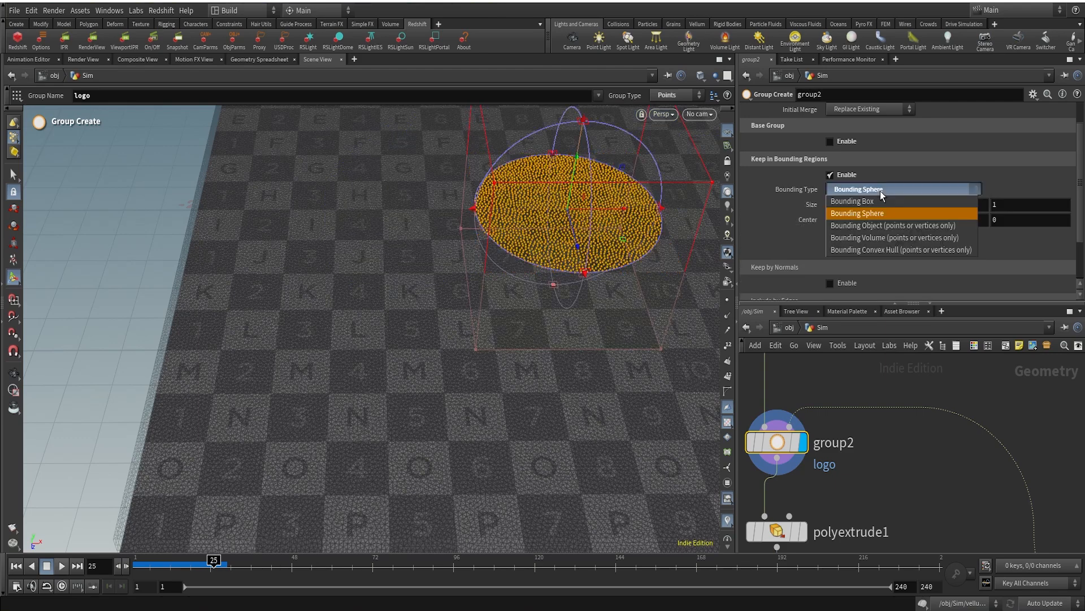
click(870, 226)
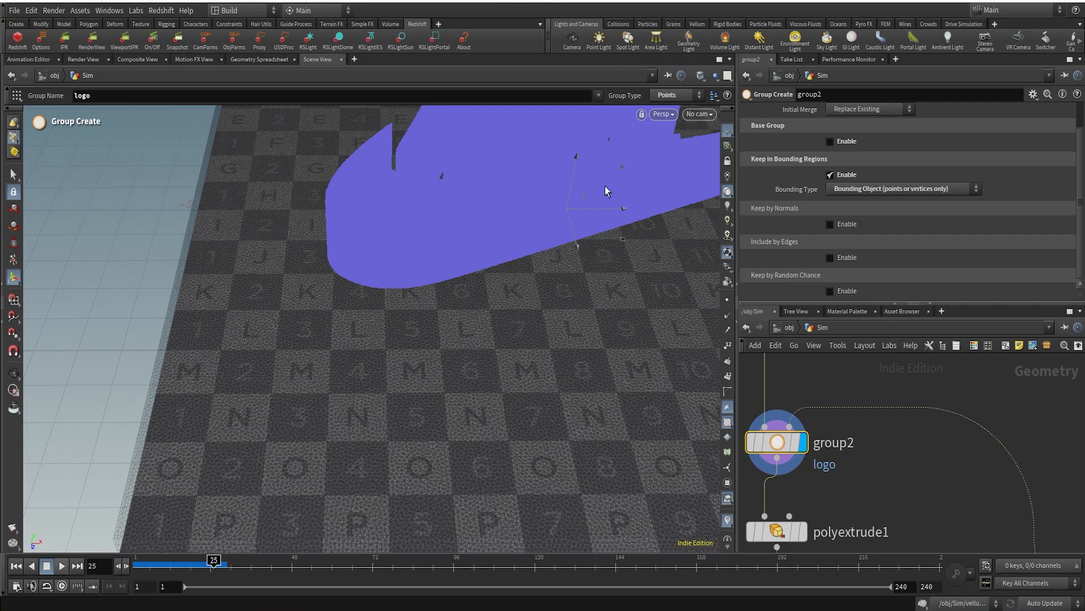
Reorder the node chain so polyextrude1 sits between group1 and group2, and position group2 above grouppromote1.
key(Escape)
drag(555, 199, 591, 196)
alt+drag(489, 223, 507, 235)
scroll(837, 466, down, 3)
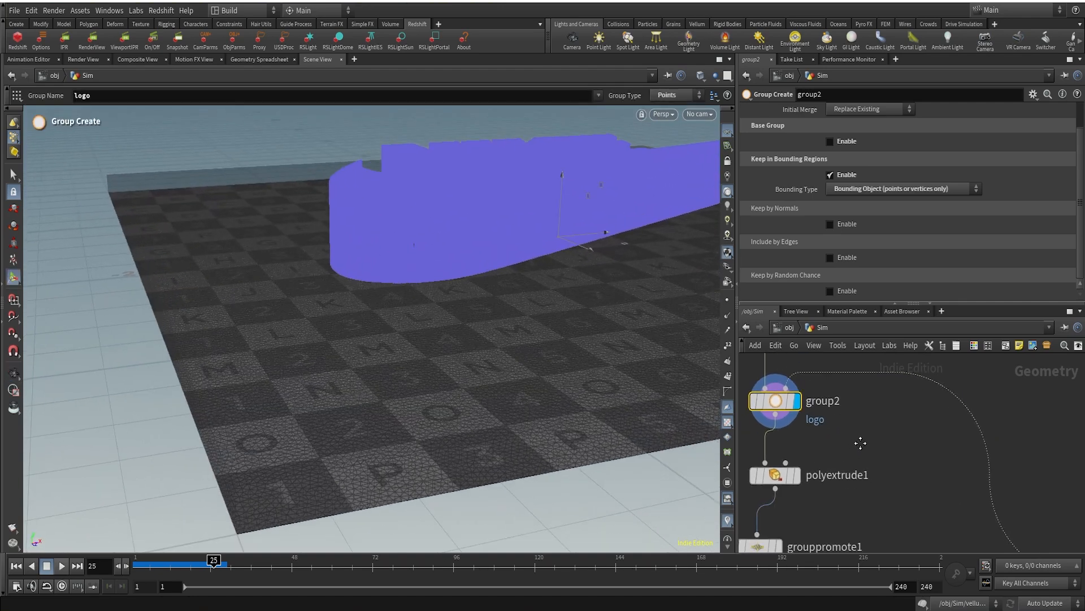
scroll(875, 485, down, 2)
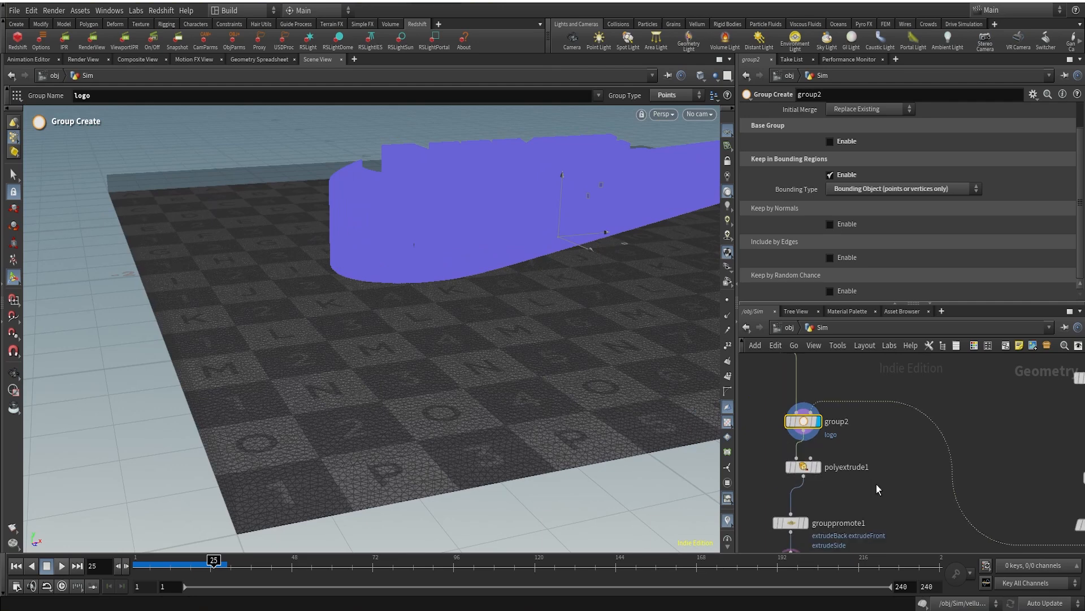
middle_drag(843, 484, 881, 506)
drag(842, 491, 831, 406)
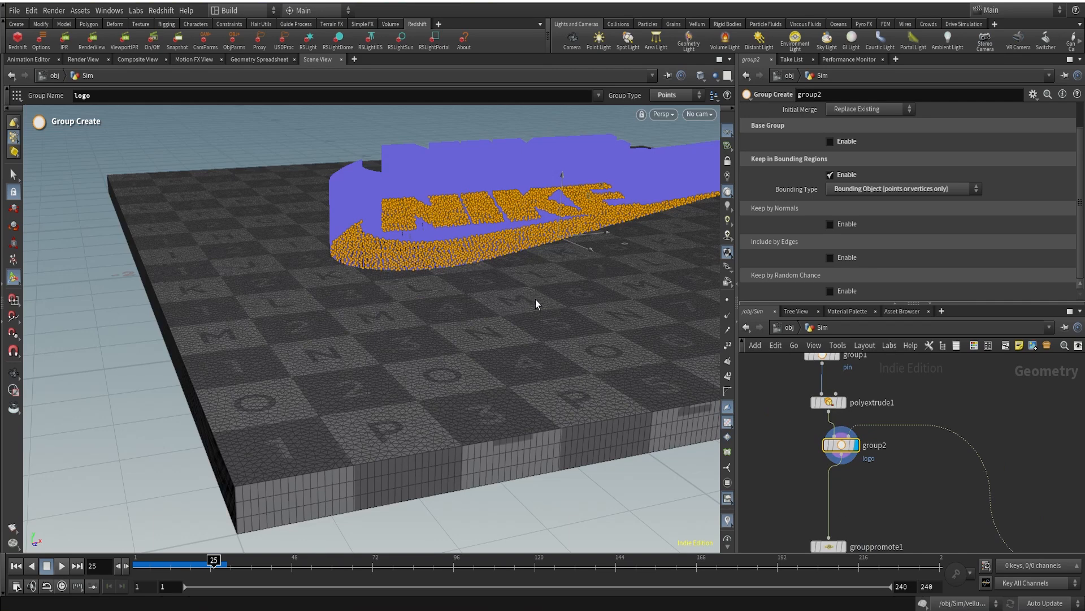
middle_drag(902, 497, 909, 452)
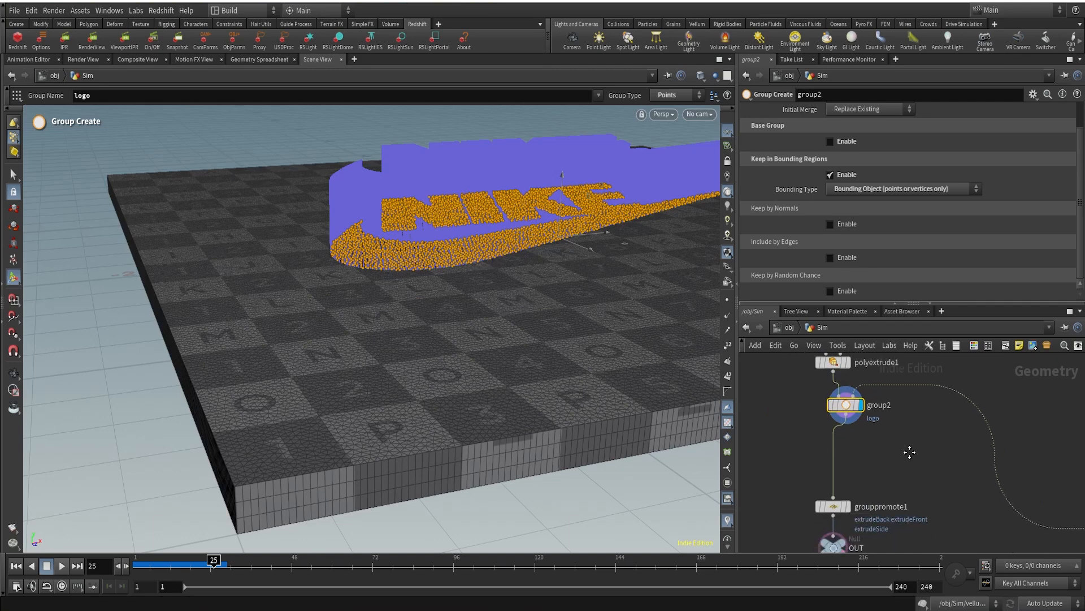
drag(861, 415, 848, 440)
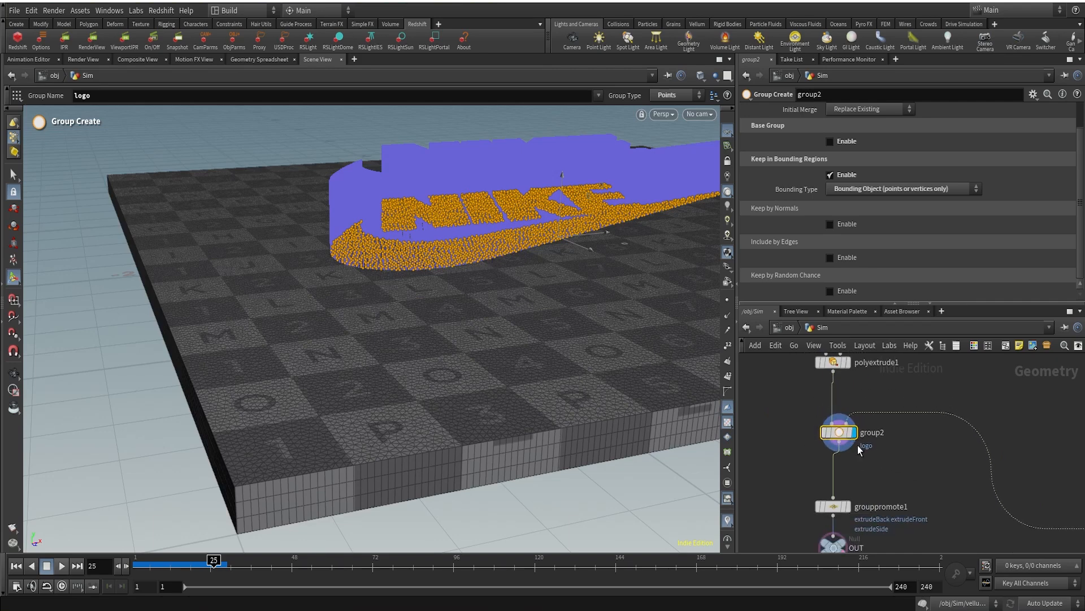
Display filecache1 and save the updated cloth geometry to disk.
middle_drag(893, 475, 891, 451)
scroll(831, 484, up, 2)
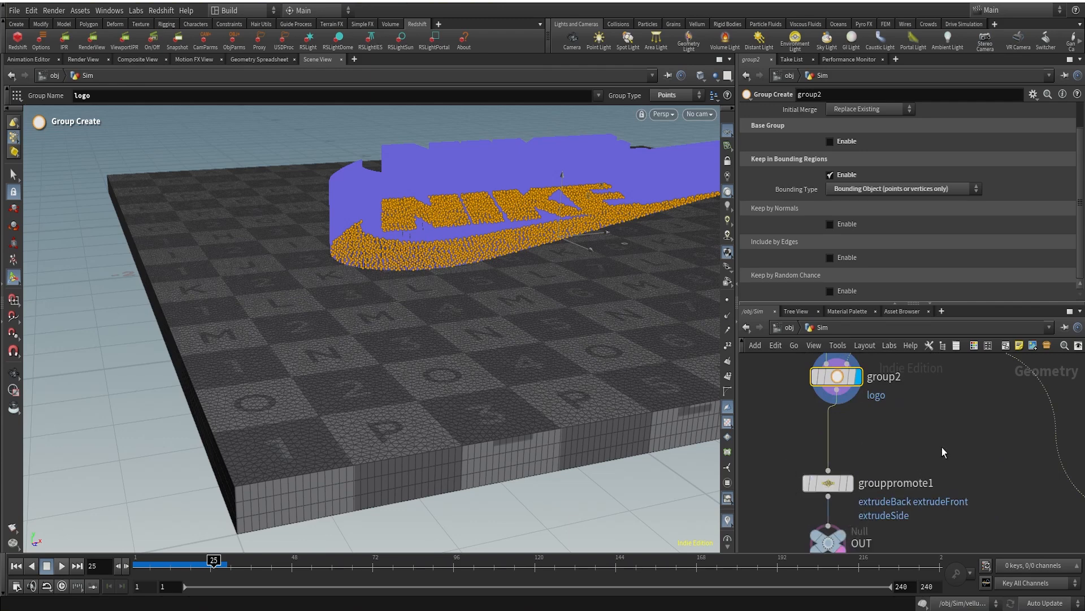
scroll(949, 468, down, 2)
middle_drag(952, 501, 960, 370)
click(876, 447)
click(858, 447)
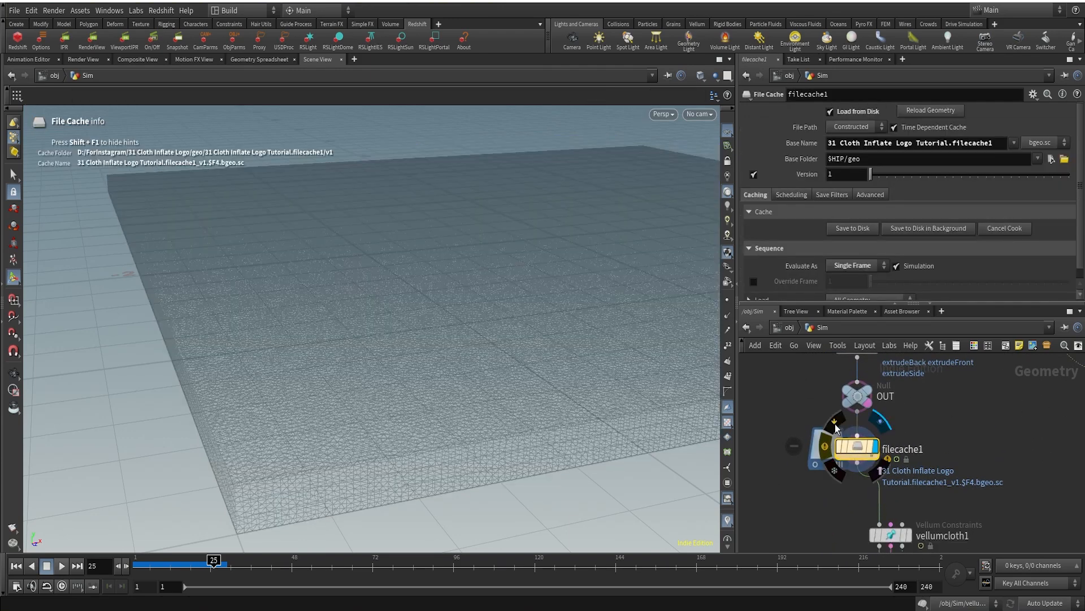
click(860, 230)
Add the logo group to vellumcloth1's pin points alongside extrudeBack, extrudeSide and pin.
scroll(980, 511, down, 3)
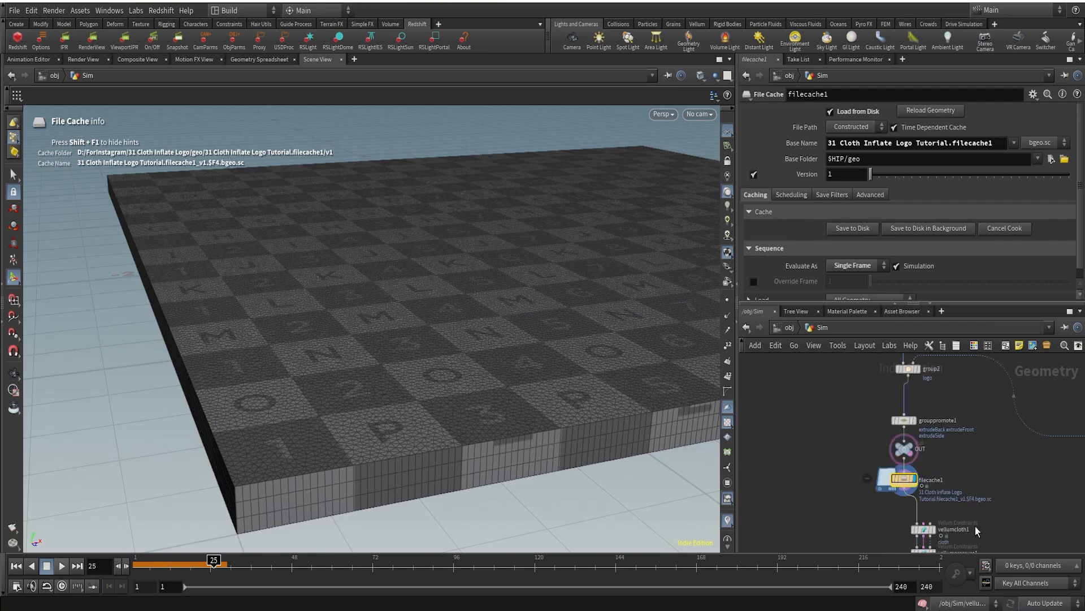
middle_drag(977, 527, 898, 415)
scroll(863, 418, up, 4)
click(833, 413)
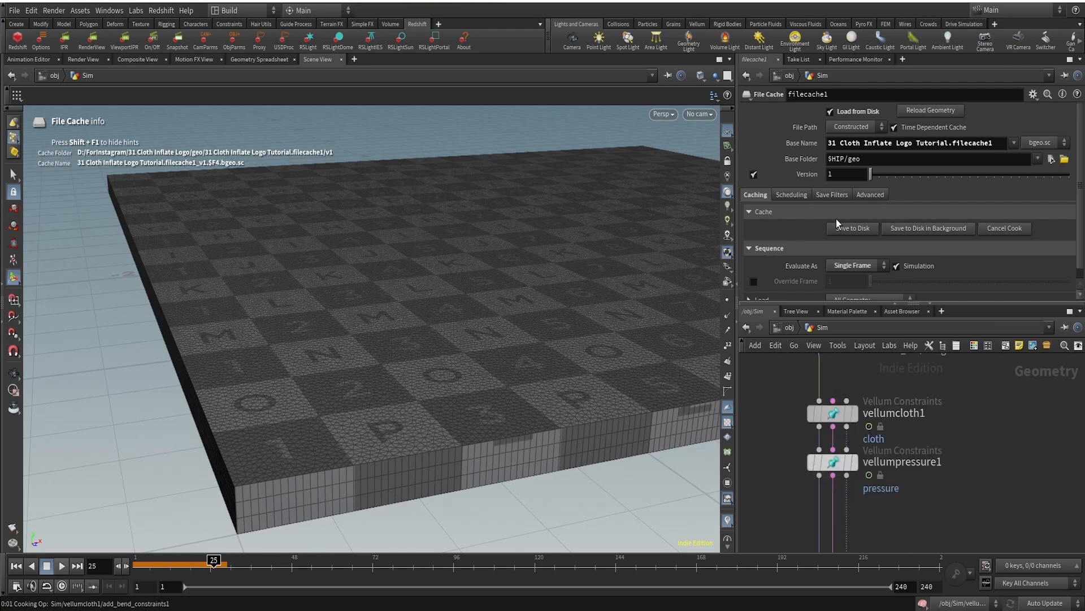
scroll(944, 226, up, 5)
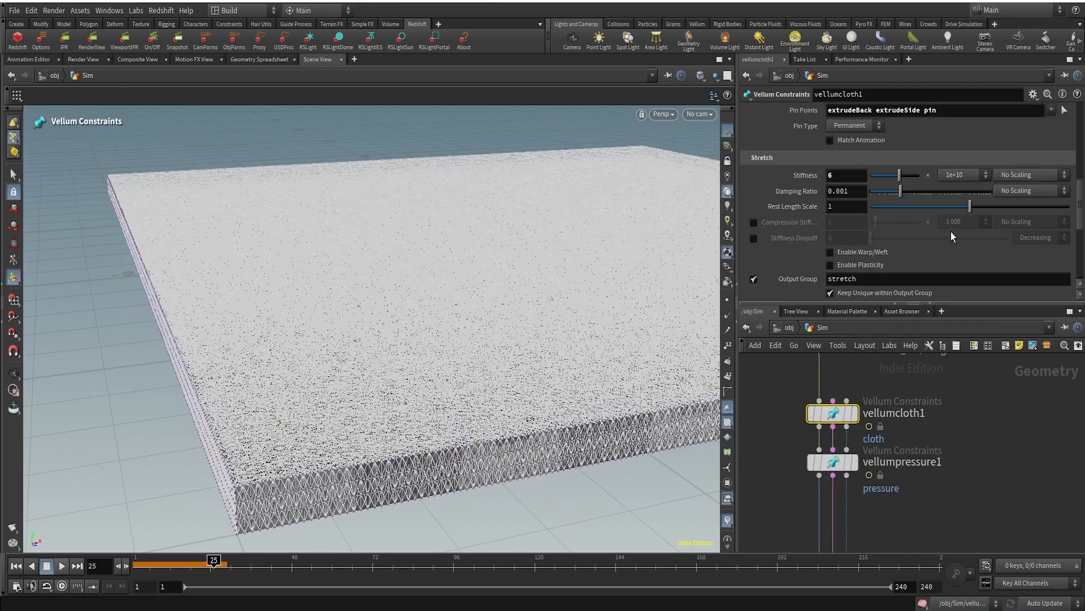
click(1050, 173)
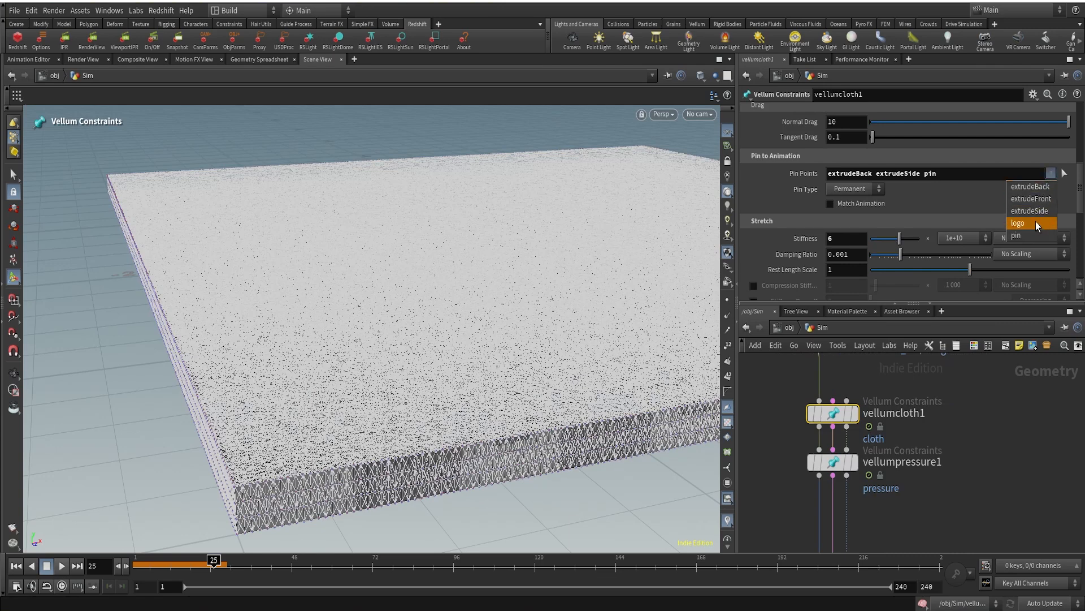
click(1052, 279)
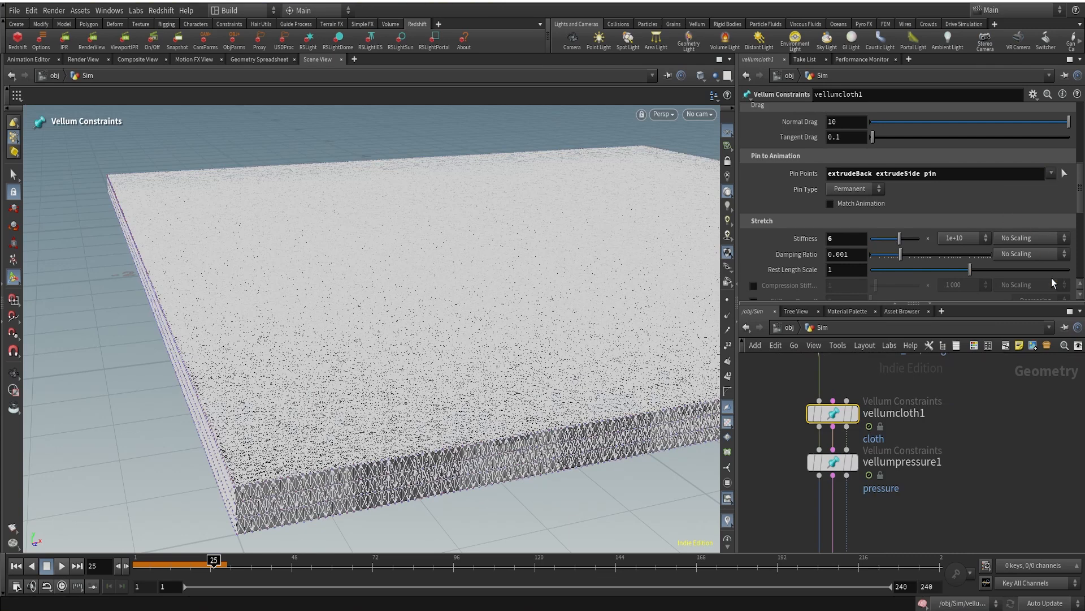
Return the timeline to frame 1 and display vellumsolver1's result.
click(16, 566)
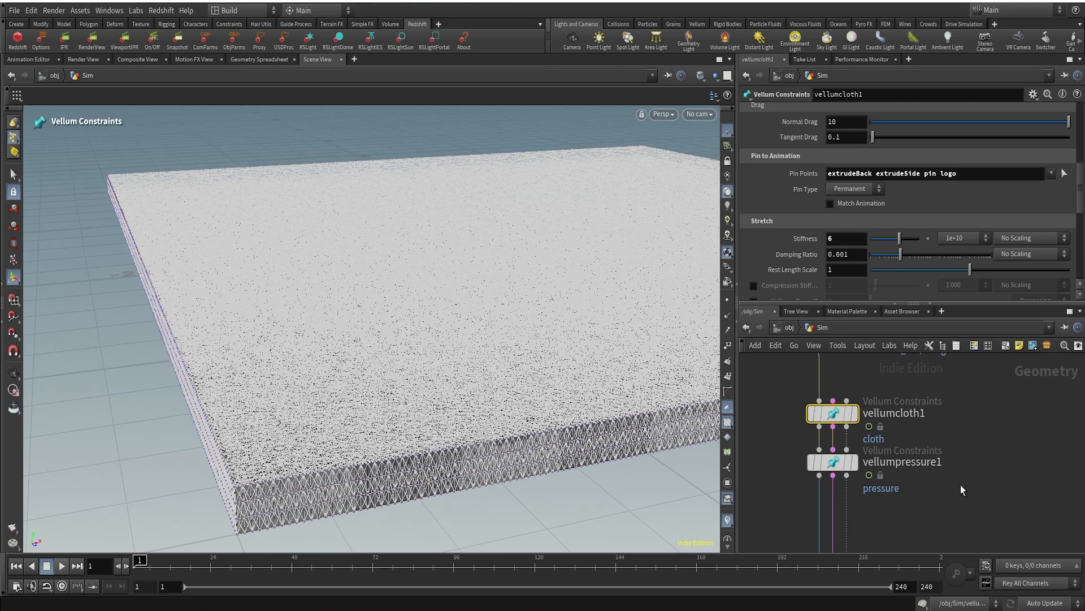
scroll(950, 487, down, 5)
middle_drag(953, 495, 949, 455)
scroll(911, 478, up, 6)
click(905, 481)
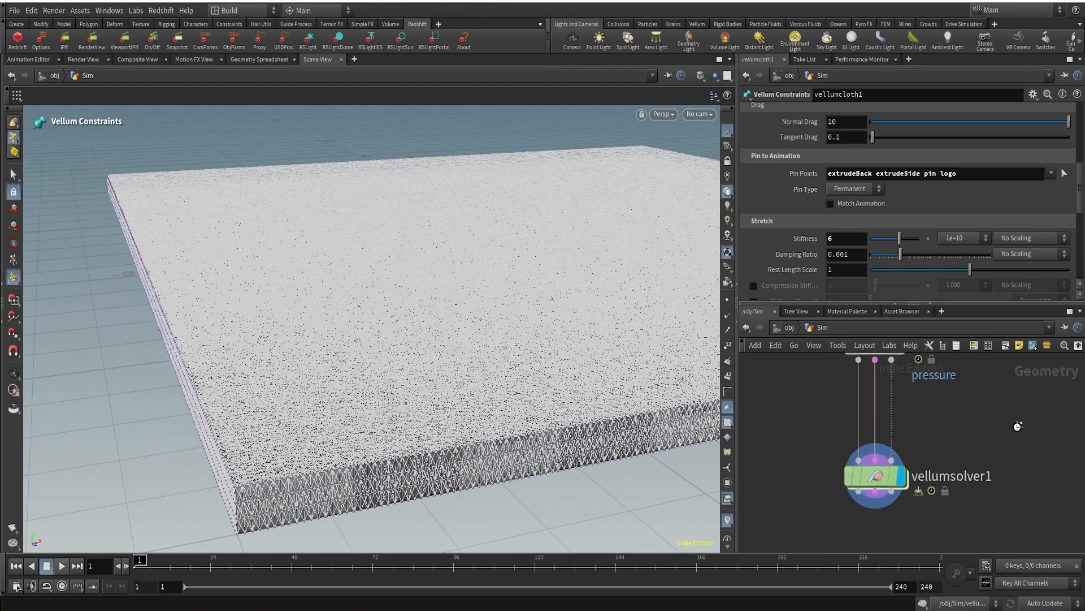
click(875, 476)
Play the Vellum simulation while viewing the cloth from above, stop it, return to the first frame and dismiss the error dialog.
alt+right_drag(514, 290, 419, 337)
alt+middle_drag(543, 232, 399, 281)
alt+drag(400, 281, 387, 369)
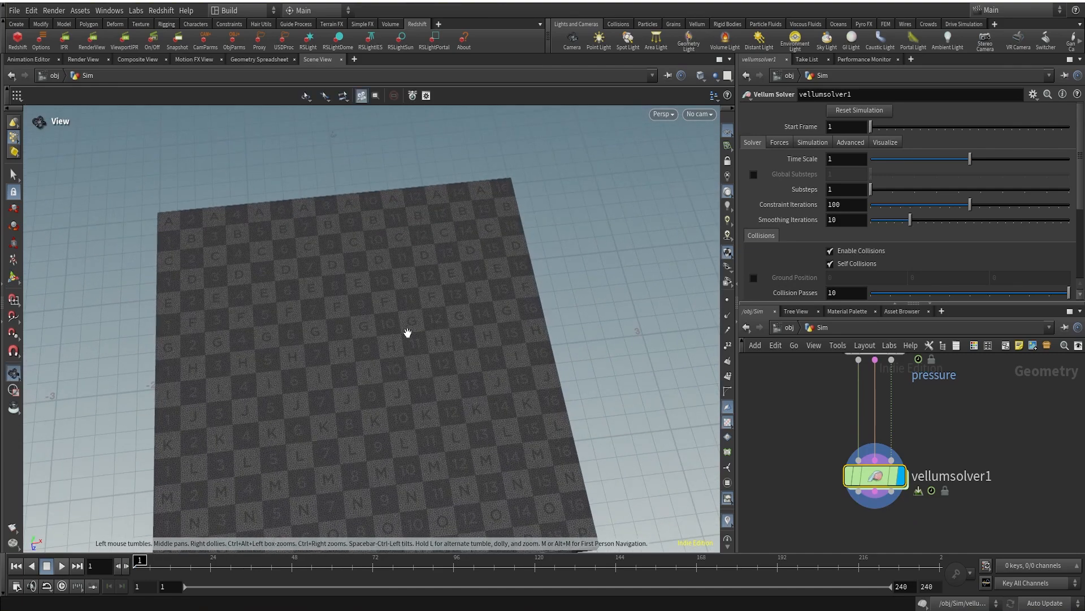
alt+middle_drag(393, 349, 447, 292)
alt+right_drag(389, 317, 491, 238)
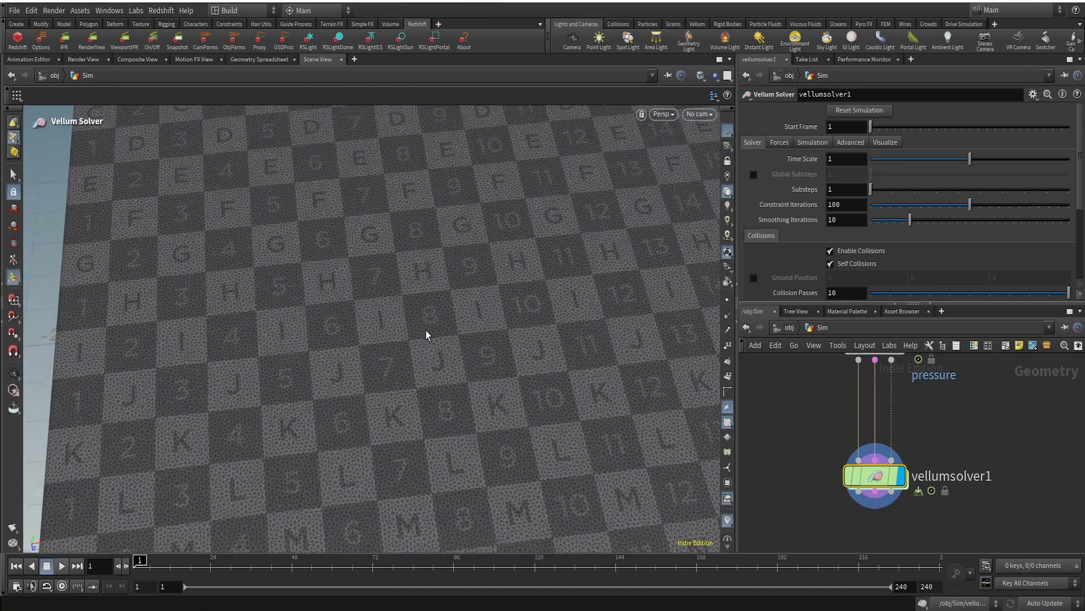
alt+drag(430, 330, 484, 324)
alt+right_drag(484, 324, 413, 386)
alt+drag(488, 338, 469, 348)
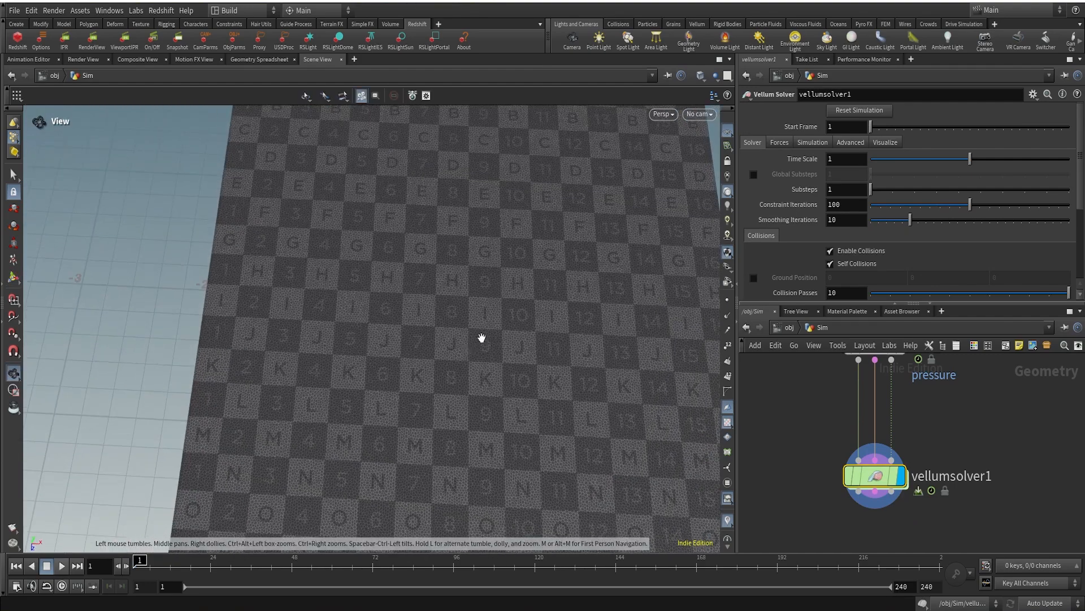
alt+right_drag(469, 348, 480, 339)
alt+drag(480, 340, 490, 294)
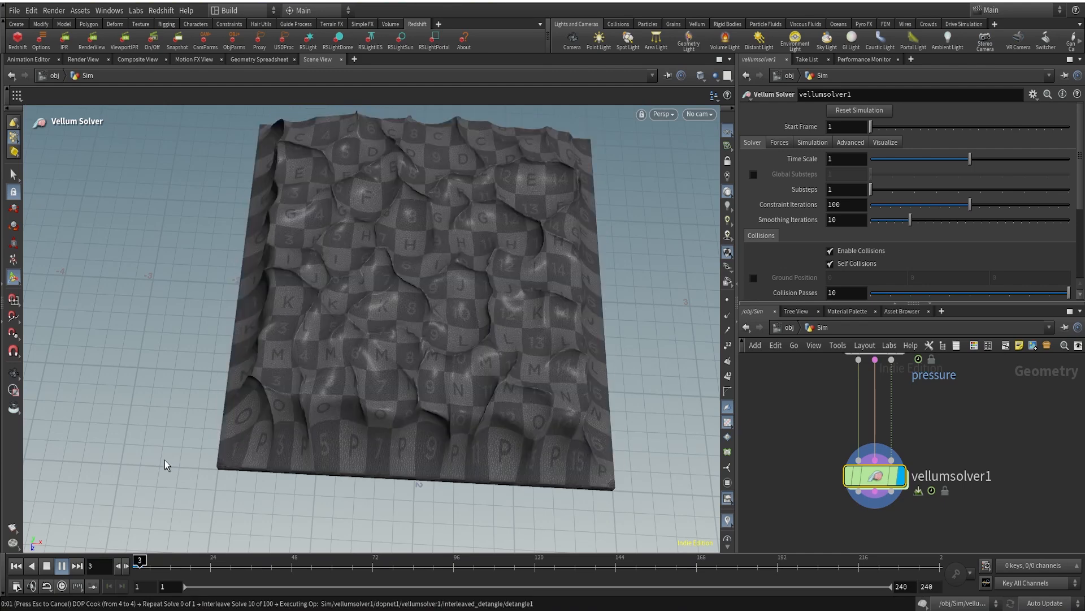
key(Escape)
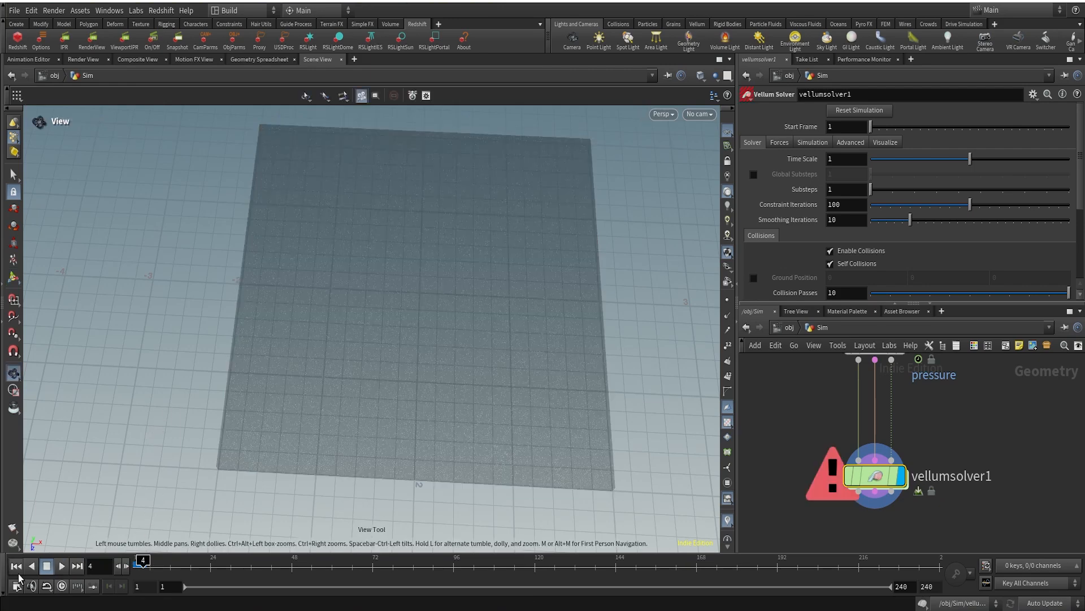
click(129, 591)
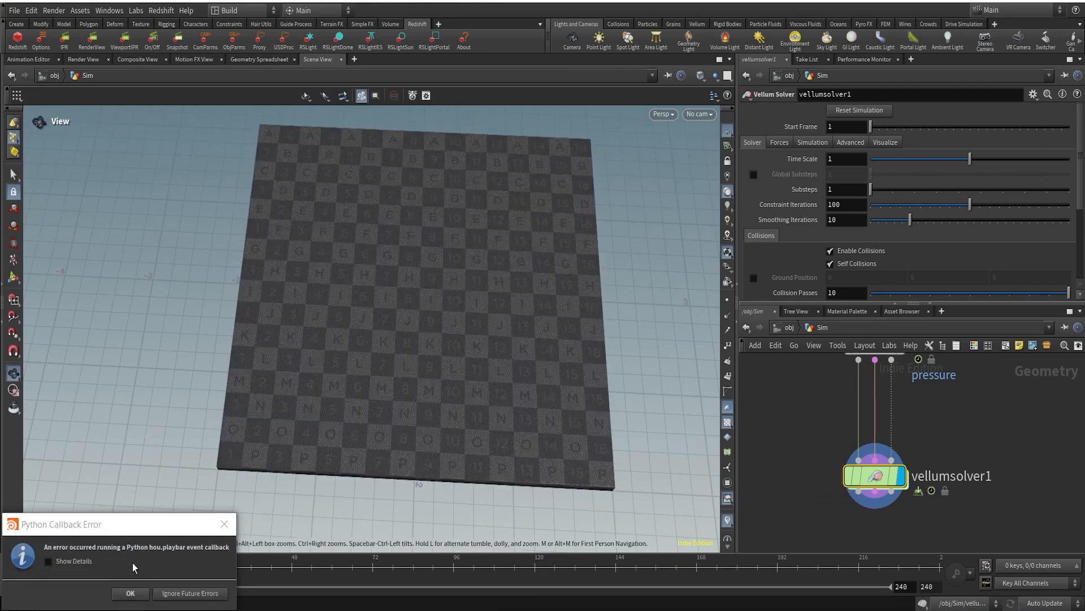
click(224, 524)
Check vellumcloth1's pin points and display its result in the viewport.
scroll(973, 437, down, 2)
middle_drag(996, 398, 956, 508)
scroll(882, 457, up, 3)
click(854, 435)
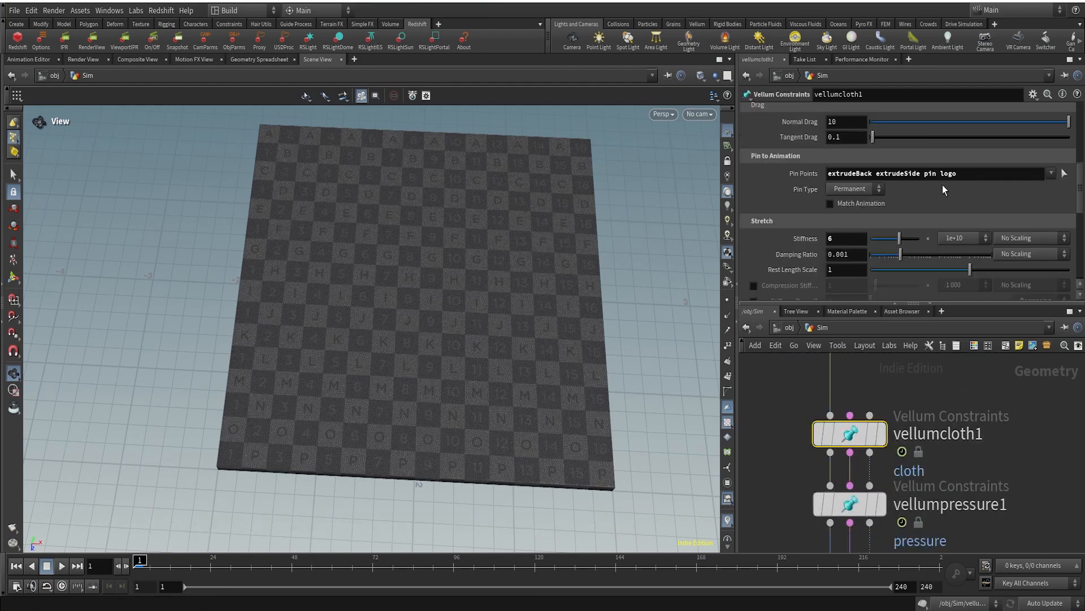
scroll(943, 390, down, 2)
middle_drag(947, 367, 949, 399)
scroll(910, 450, up, 1)
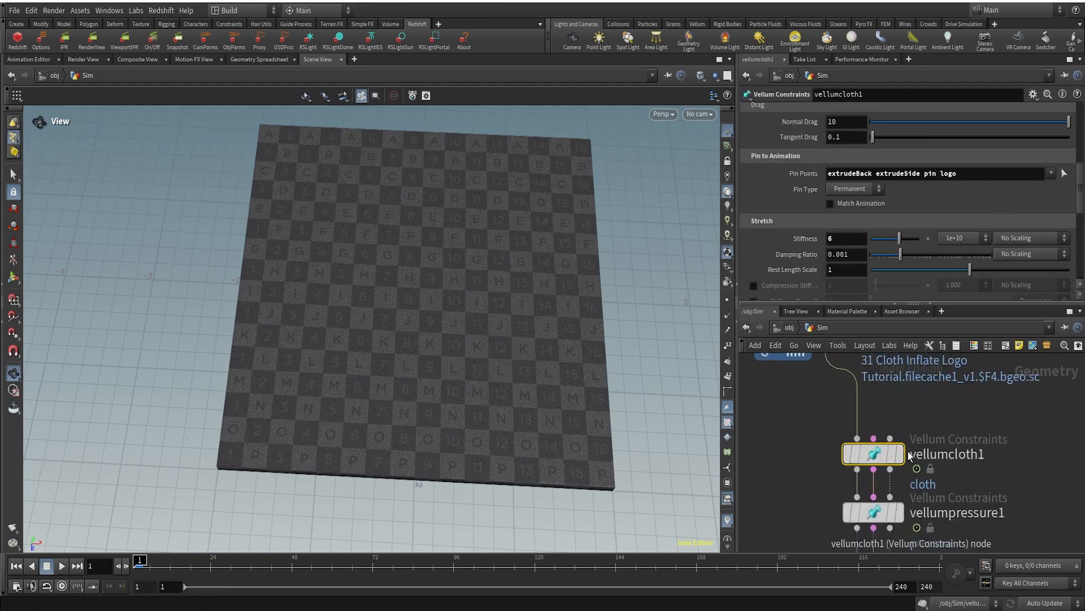
click(900, 454)
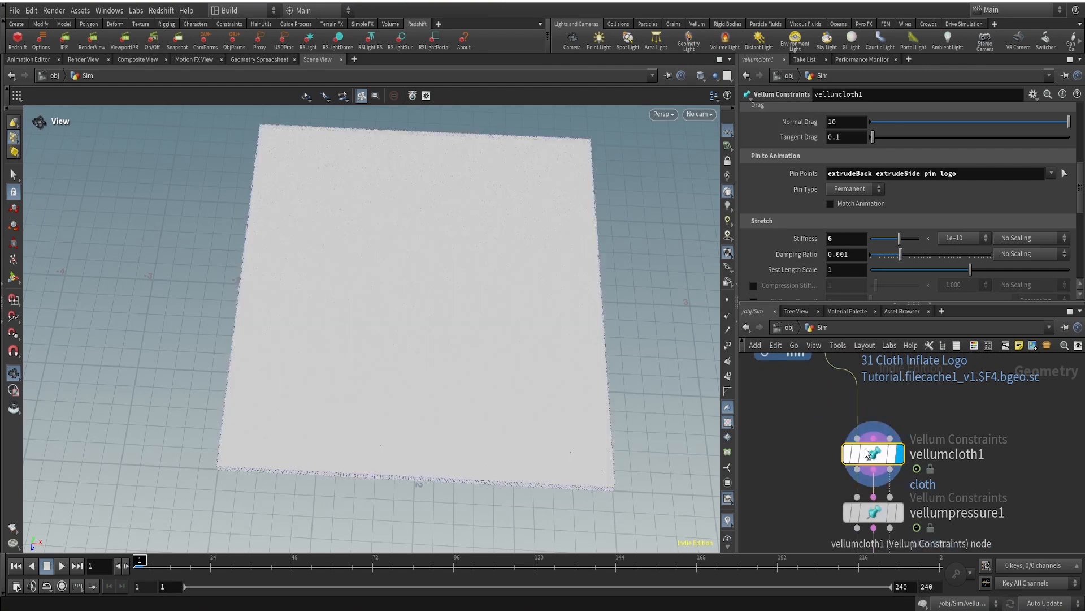
Examine the nodes upstream of vellumcloth1, including group2 and the groups handled by grouppromote1.
scroll(995, 483, down, 1)
scroll(996, 482, down, 2)
middle_drag(1002, 421, 994, 492)
click(909, 438)
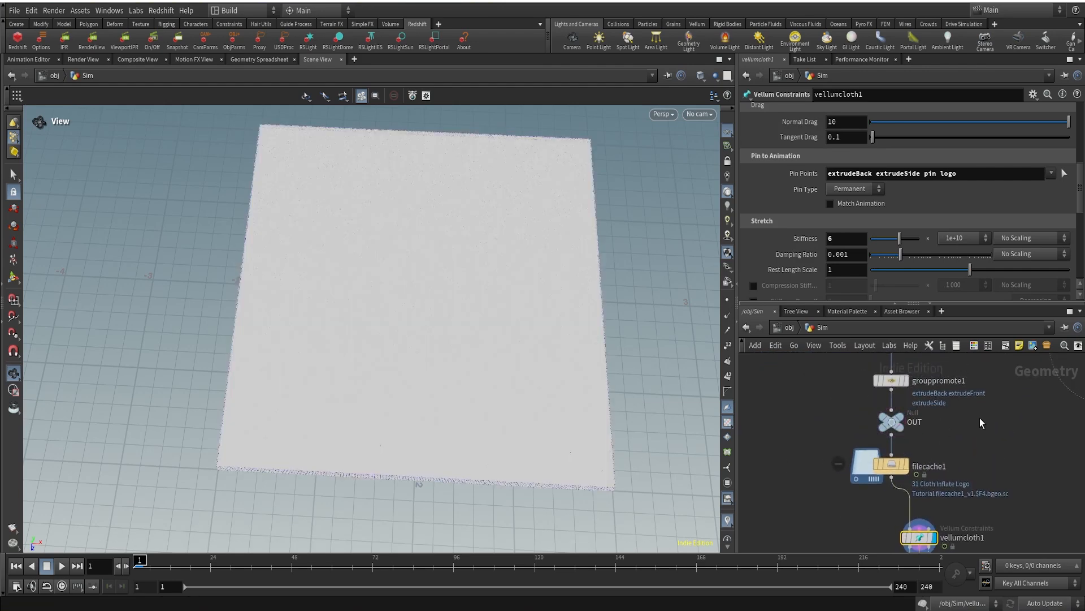
scroll(987, 436, down, 2)
middle_drag(987, 435, 974, 496)
scroll(928, 427, up, 2)
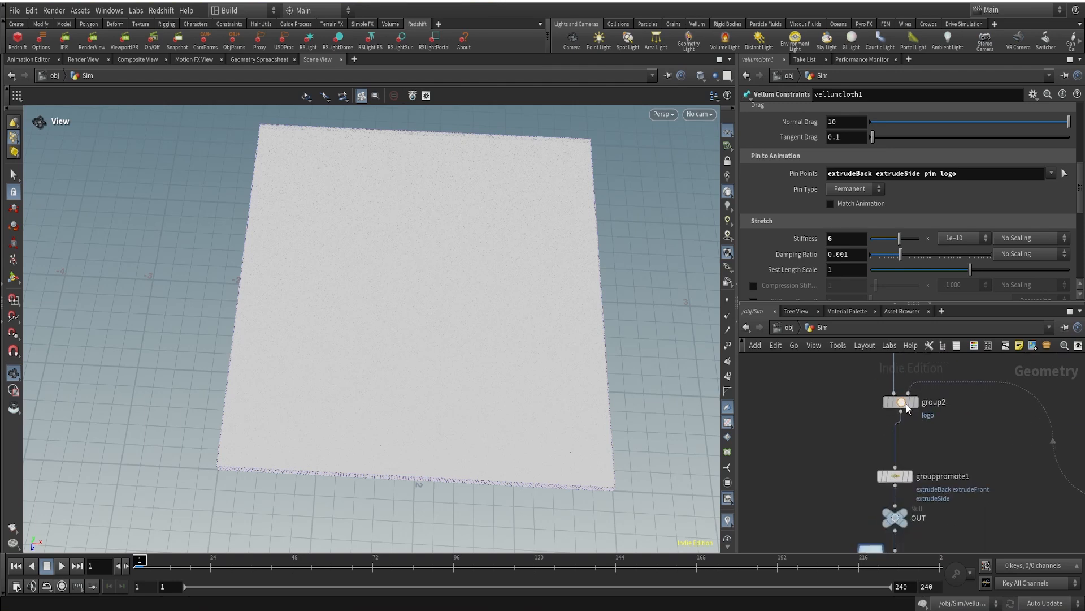
click(906, 403)
scroll(832, 253, up, 2)
scroll(974, 464, down, 3)
middle_drag(948, 450, 935, 406)
scroll(928, 408, up, 5)
click(908, 448)
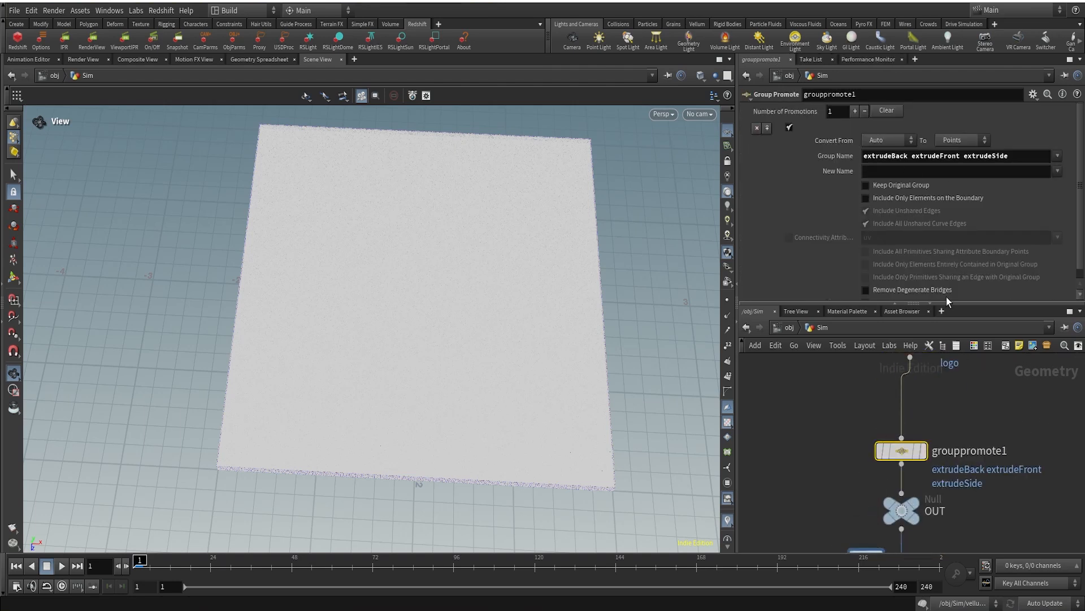
Display the OUT null and examine the point groups listed in its node info.
scroll(1008, 485, down, 3)
middle_drag(966, 483, 963, 464)
scroll(962, 463, up, 3)
click(959, 483)
click(951, 499)
mouse_move(952, 500)
click(907, 490)
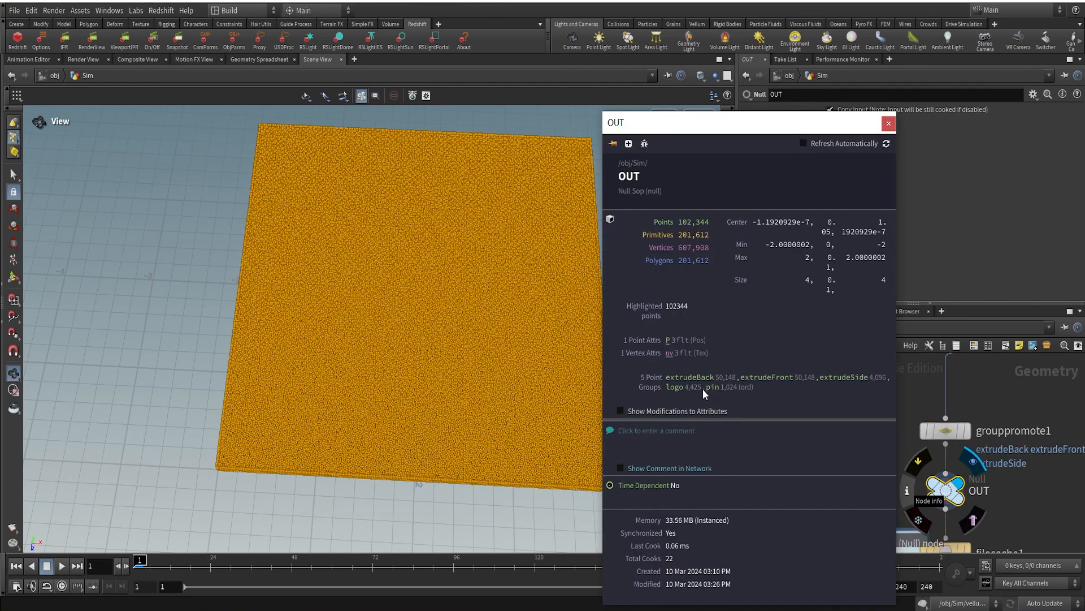
click(889, 124)
Display group2 and examine up close which cloth points fall inside the Nike logo geometry.
scroll(1028, 411, down, 3)
middle_drag(1029, 412, 957, 432)
scroll(938, 394, up, 3)
click(920, 379)
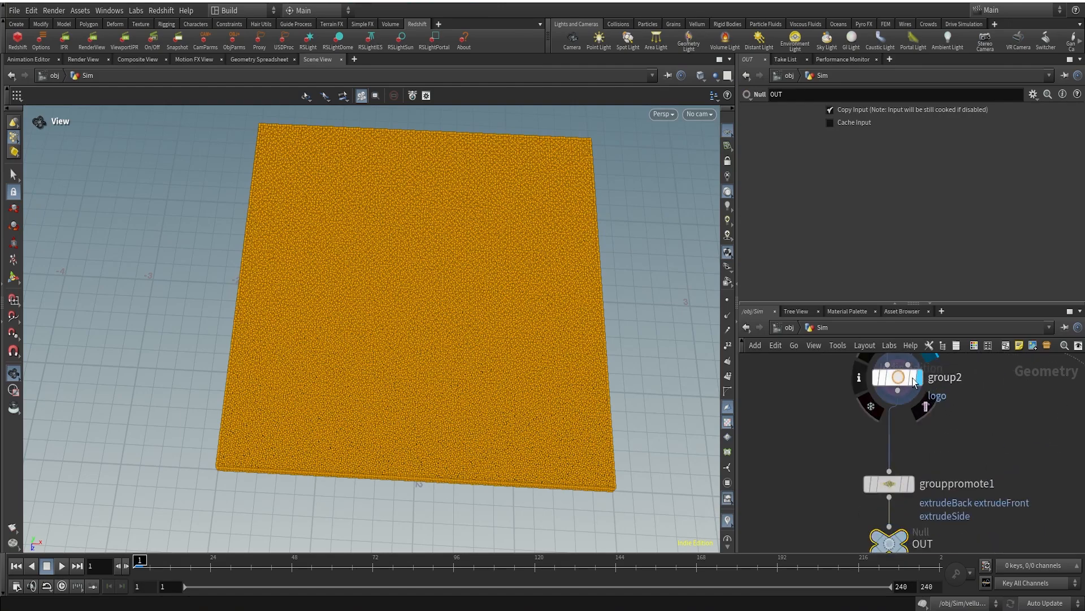
click(909, 377)
drag(421, 279, 353, 424)
right_drag(501, 290, 597, 194)
middle_drag(588, 208, 552, 313)
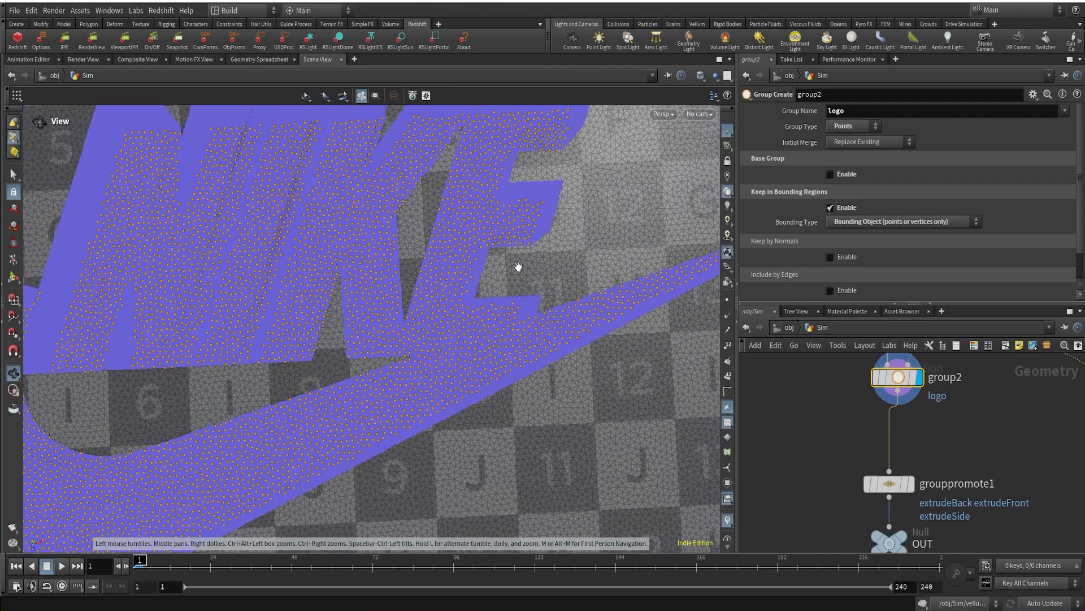
scroll(999, 486, down, 3)
middle_drag(955, 495, 915, 435)
scroll(914, 435, up, 2)
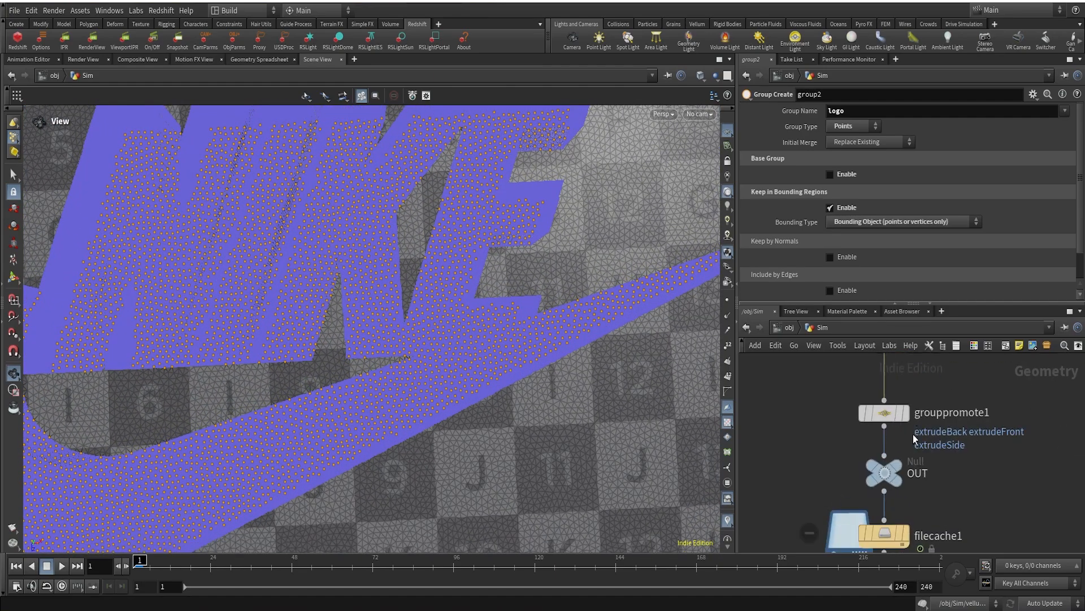
Display filecache1 and check the point groups listed in its node info.
click(907, 417)
middle_drag(929, 480, 921, 382)
click(917, 419)
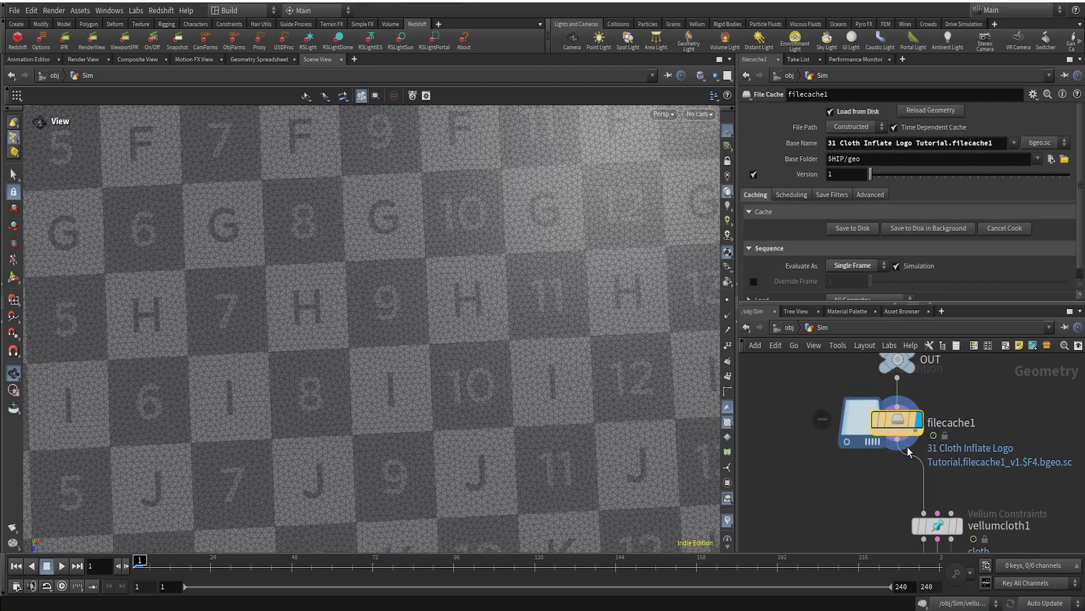
click(859, 424)
click(859, 422)
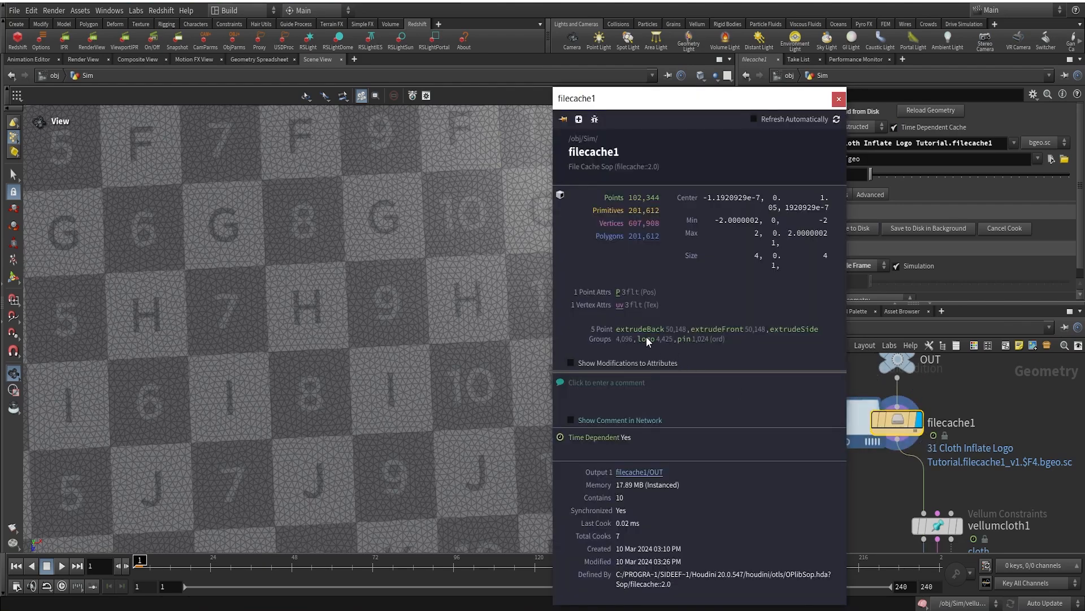
Select vellumcloth1 and check which groups are listed in its Pin Points.
scroll(1015, 423, down, 3)
middle_drag(1033, 414, 1000, 322)
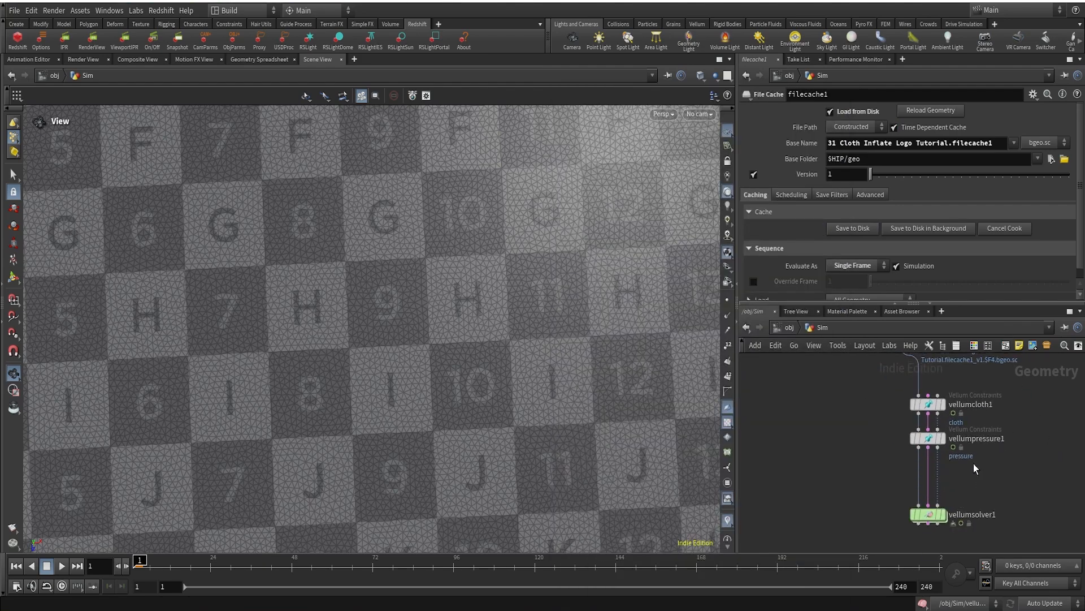
scroll(931, 407, up, 5)
click(932, 410)
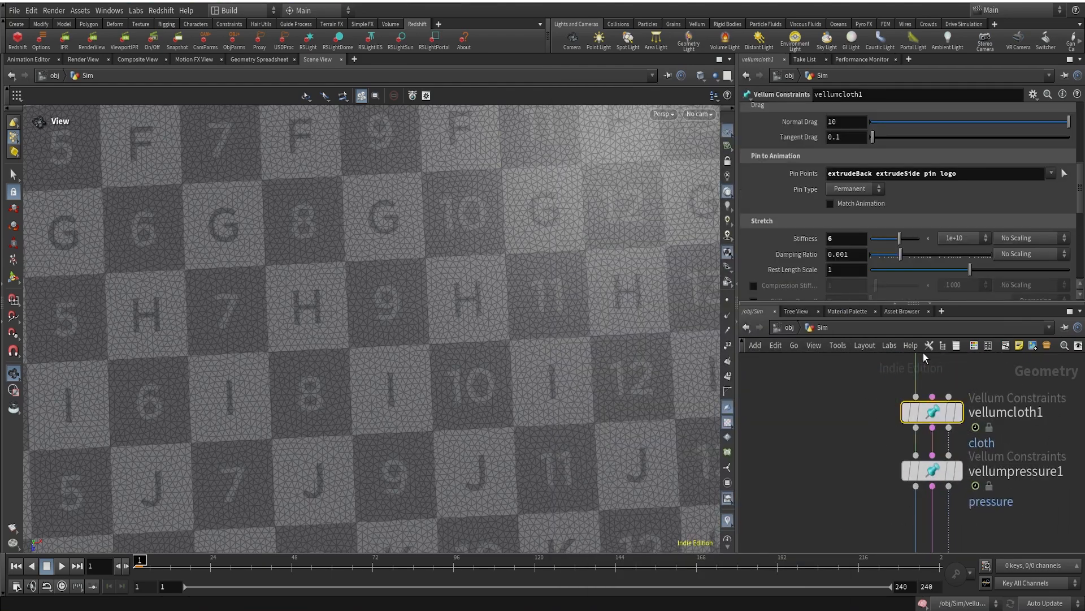
click(1051, 173)
click(1052, 176)
Display vellumsolver1, frame the whole cloth and play the simulation up to frame 12.
middle_drag(1021, 492, 1036, 371)
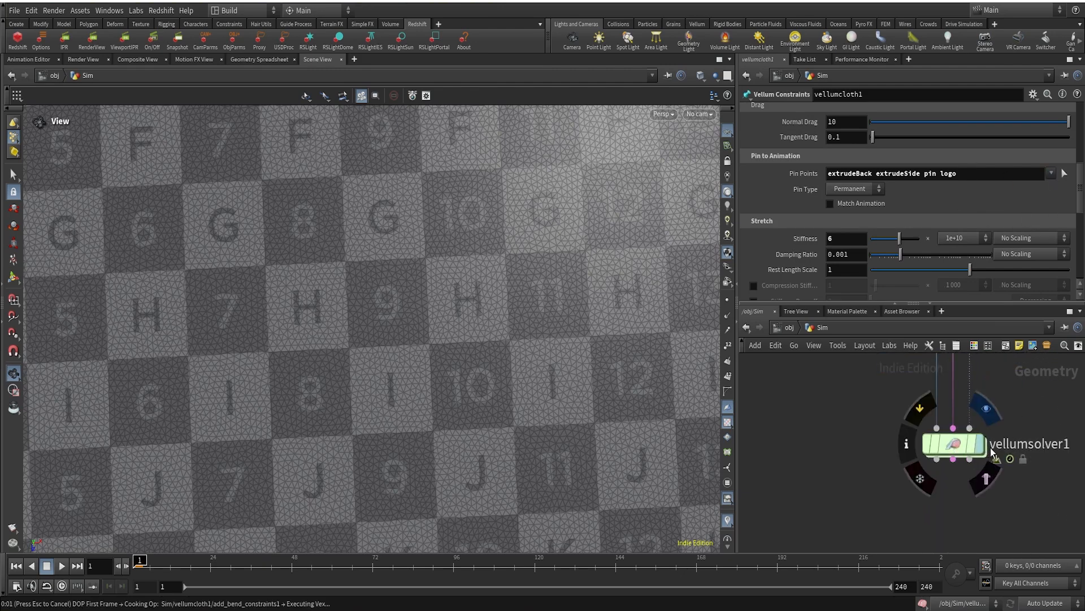
click(943, 451)
right_drag(520, 381, 468, 385)
middle_drag(468, 386, 581, 367)
drag(581, 367, 445, 261)
right_drag(445, 261, 457, 252)
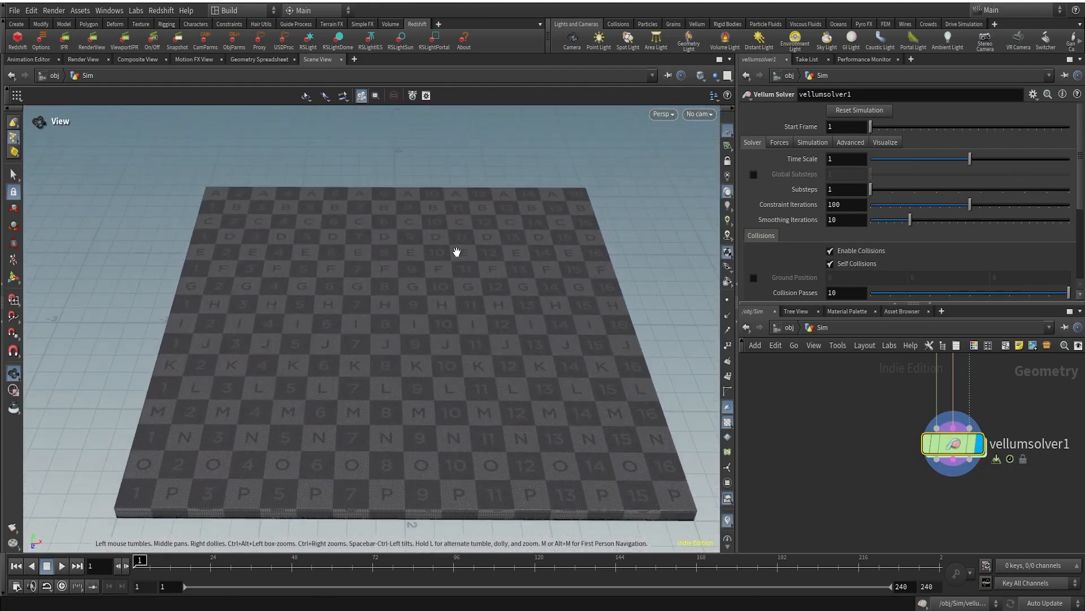
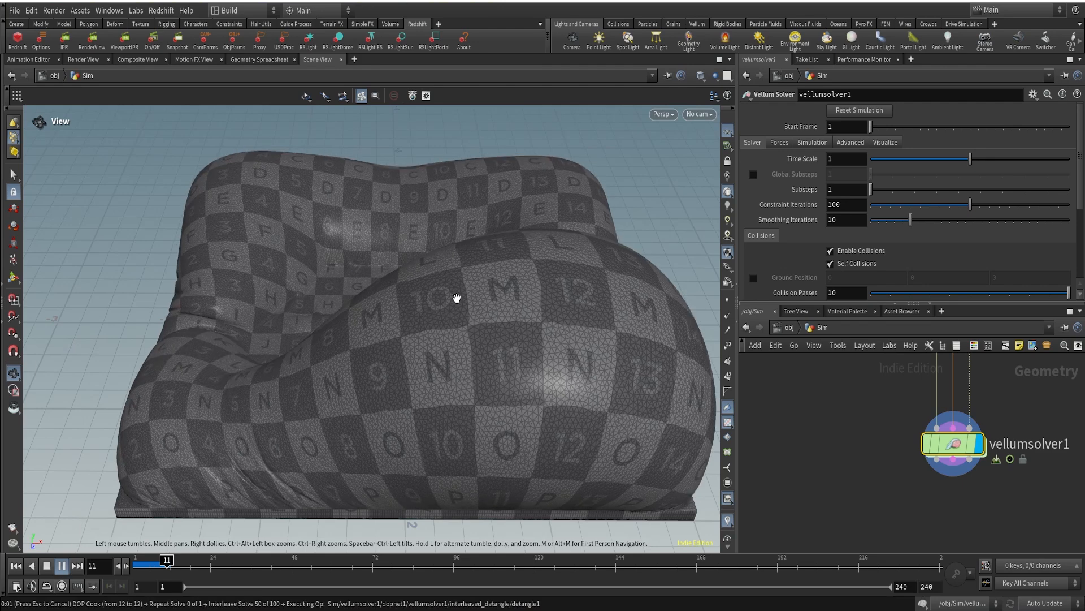
click(569, 260)
click(569, 261)
click(568, 261)
click(569, 264)
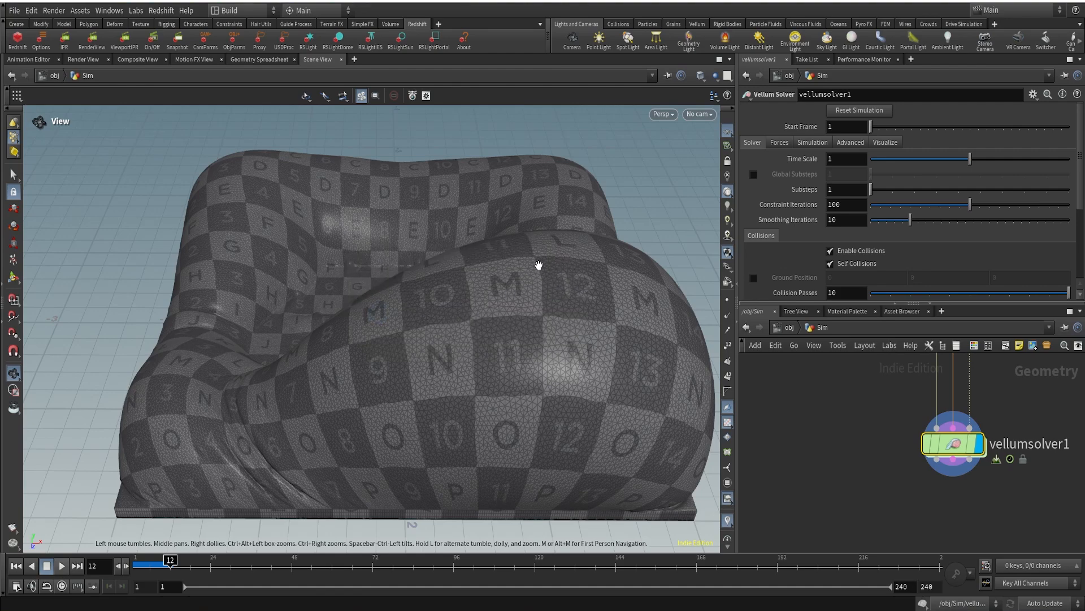
Examine up close the pinned logo area of the inflated cloth at frame 12.
right_drag(545, 264, 492, 293)
drag(492, 293, 500, 394)
middle_drag(492, 269, 482, 393)
right_drag(482, 393, 505, 359)
right_drag(515, 239, 460, 207)
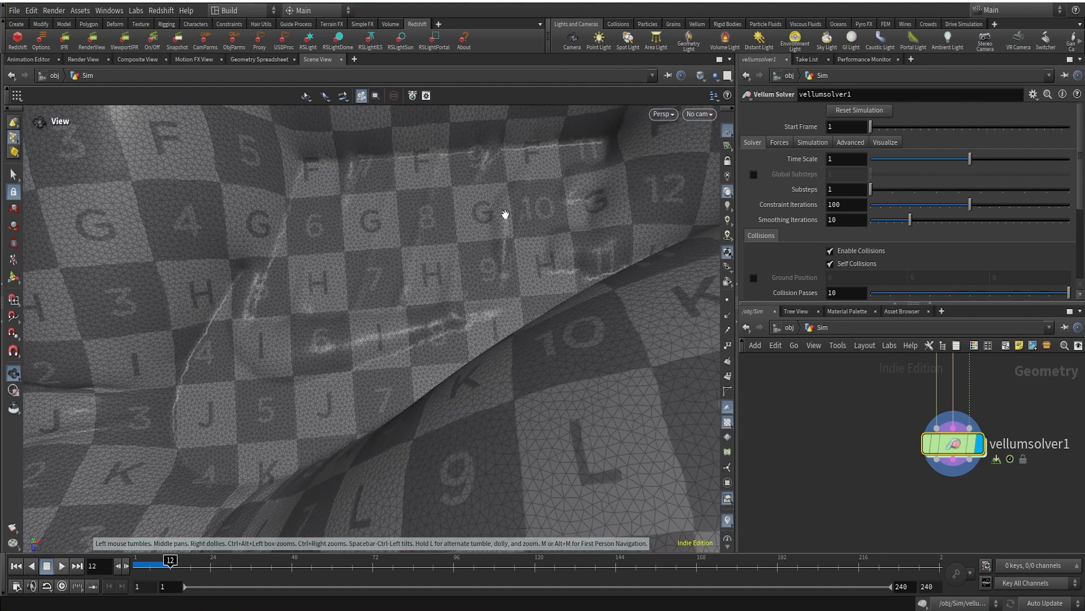
Add a Transform node after the extruded Nike logo geometry and display it.
scroll(988, 423, down, 6)
middle_drag(1023, 415, 857, 482)
middle_drag(951, 405, 891, 478)
scroll(891, 478, up, 4)
drag(896, 422, 914, 459)
key(Tab)
text(transfo)
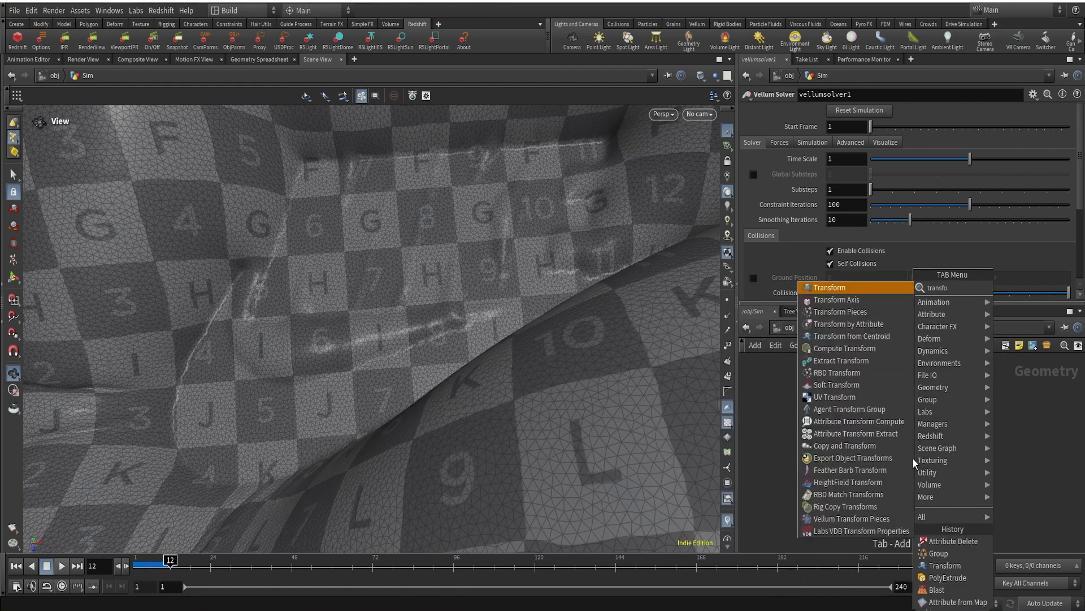
key(Return)
click(914, 459)
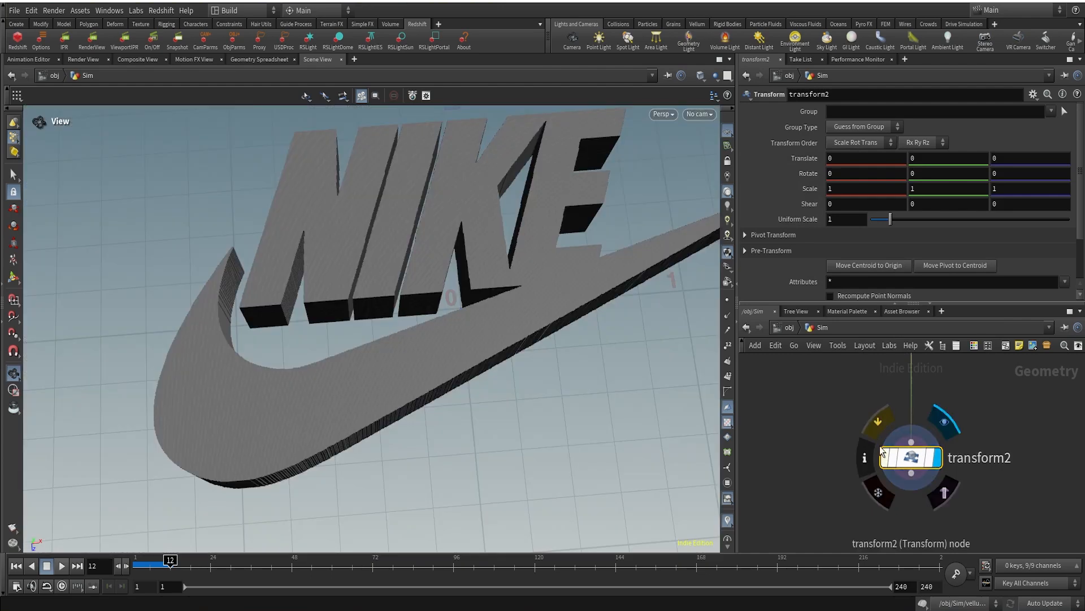
Template filecache1 and the OUT null to show the flat cloth as reference alongside the displayed logo.
scroll(847, 405, down, 5)
middle_drag(791, 401, 895, 420)
scroll(805, 417, up, 4)
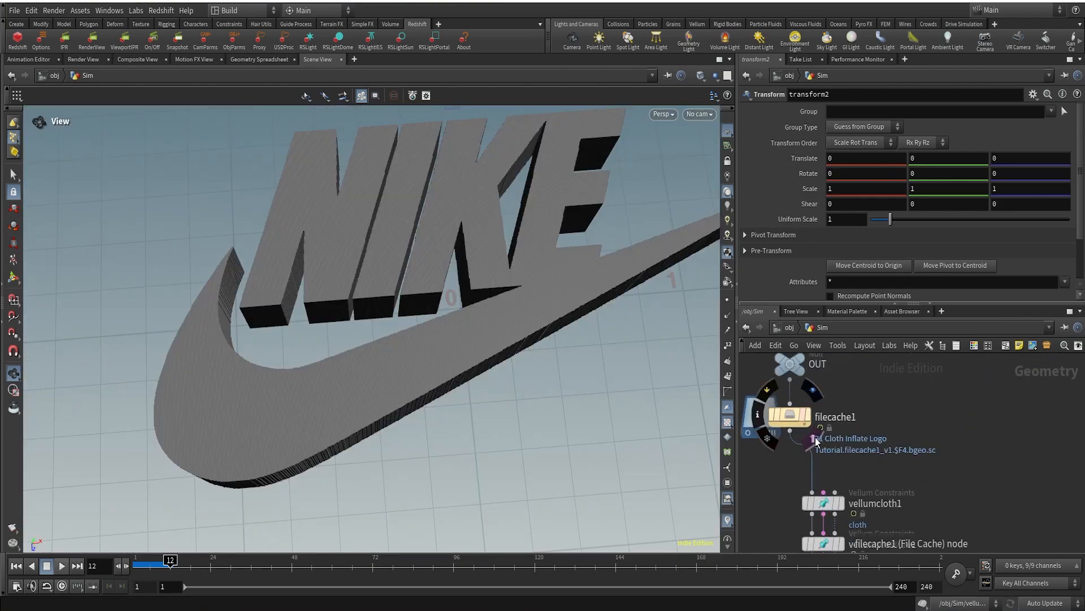
click(808, 416)
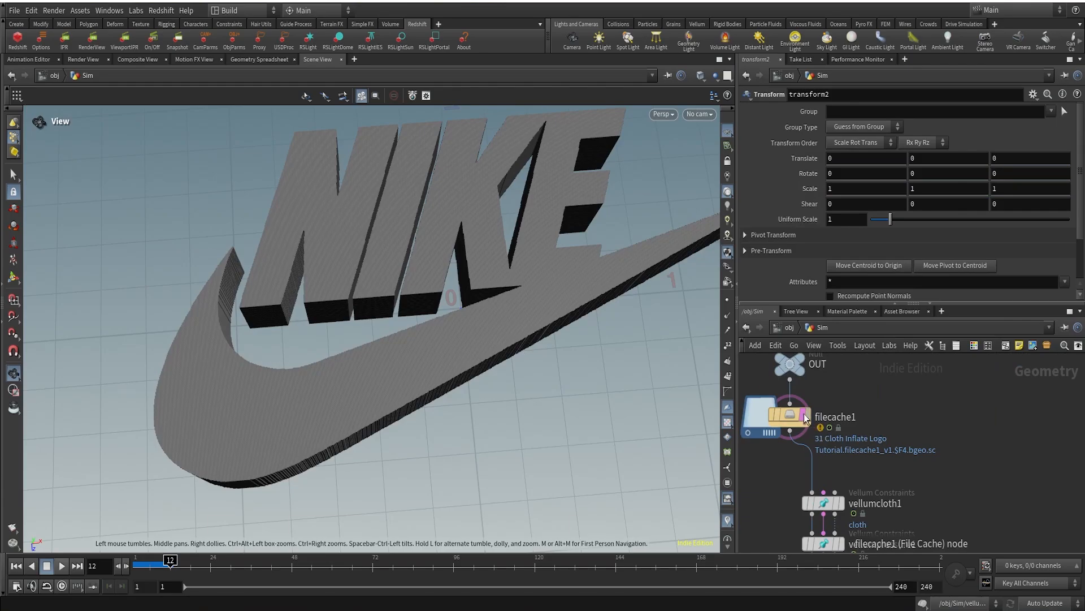
click(806, 363)
scroll(481, 342, up, 5)
drag(502, 342, 534, 328)
scroll(535, 328, down, 3)
Raise the logo along Y with transform2 to a translate of about 0.063 and inspect its underside against the cloth.
scroll(1011, 455, down, 4)
middle_drag(1008, 458, 906, 453)
scroll(943, 478, up, 4)
click(936, 468)
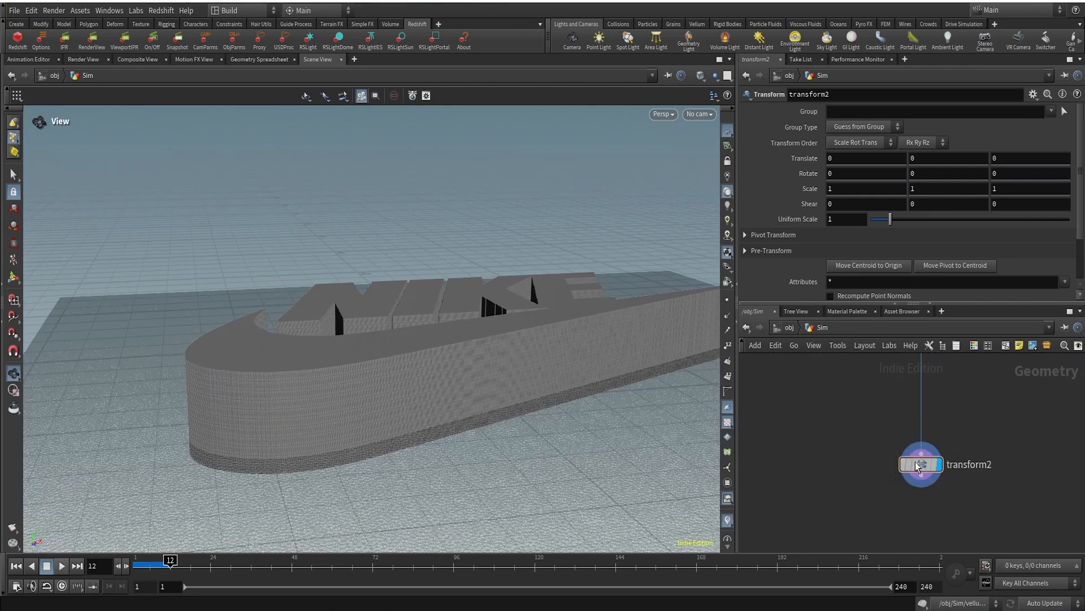
click(14, 277)
key(t)
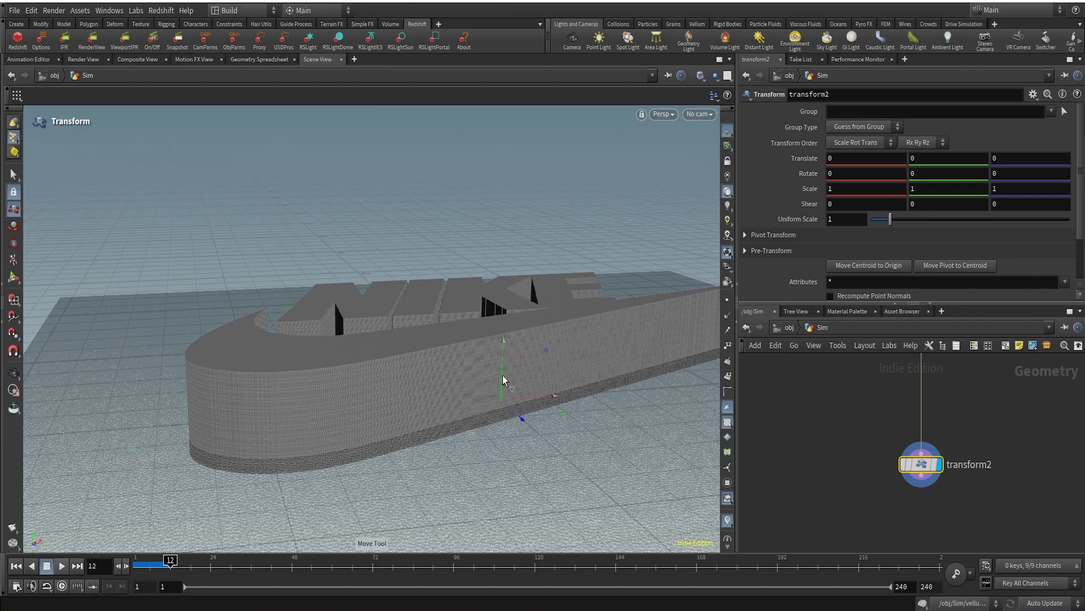
drag(502, 356, 505, 329)
key(Escape)
right_drag(506, 384, 615, 249)
drag(615, 249, 419, 332)
right_drag(484, 417, 606, 285)
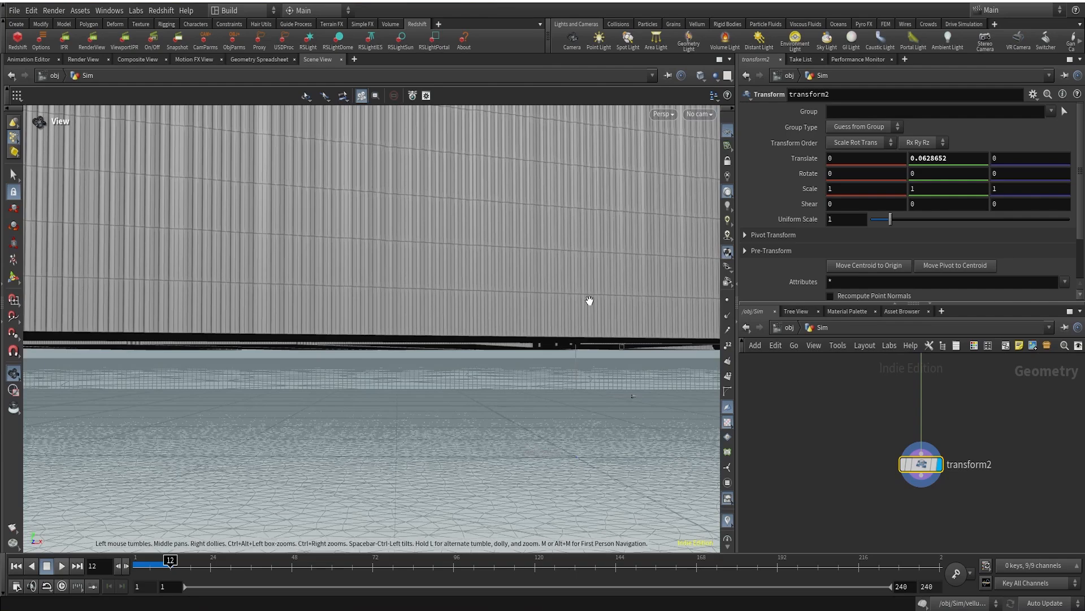
Fine-tune transform2's Y translate to about 0.0529 so the logo's underside sits close to the cloth surface.
right_drag(535, 309, 359, 425)
middle_drag(548, 273, 536, 492)
drag(557, 355, 569, 426)
key(Escape)
right_drag(551, 430, 642, 283)
middle_drag(603, 338, 580, 437)
key(t)
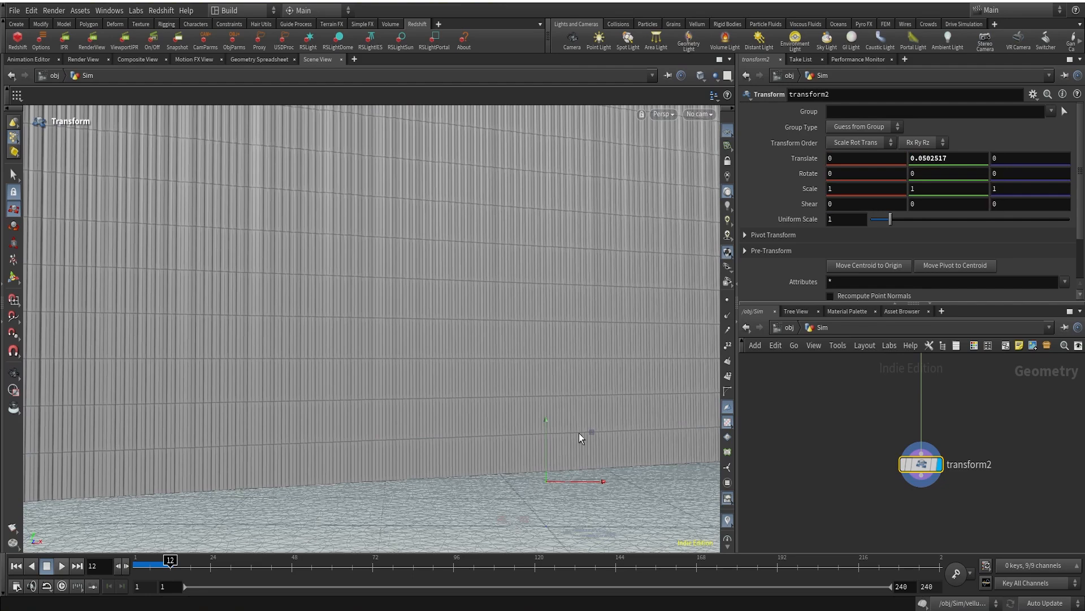
drag(546, 426, 548, 403)
key(Escape)
right_drag(474, 458, 243, 477)
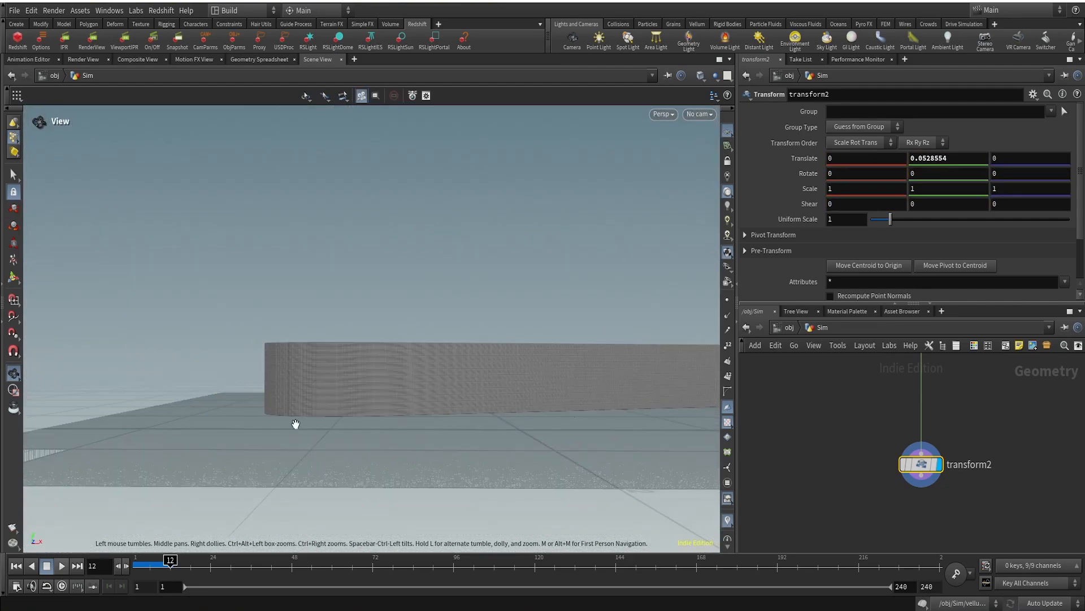
Connect transform2's output to the third (collision) input of vellumsolver1.
drag(243, 477, 487, 430)
alt+right_drag(487, 430, 436, 412)
scroll(826, 451, down, 4)
middle_drag(843, 469, 947, 434)
scroll(968, 468, up, 3)
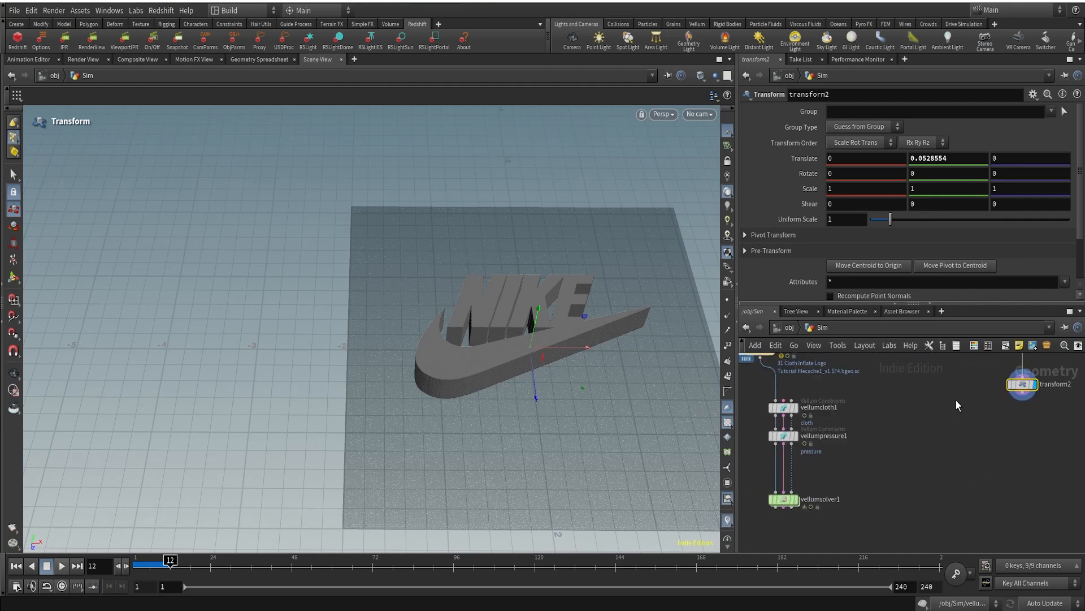
click(1022, 398)
middle_drag(923, 485, 998, 413)
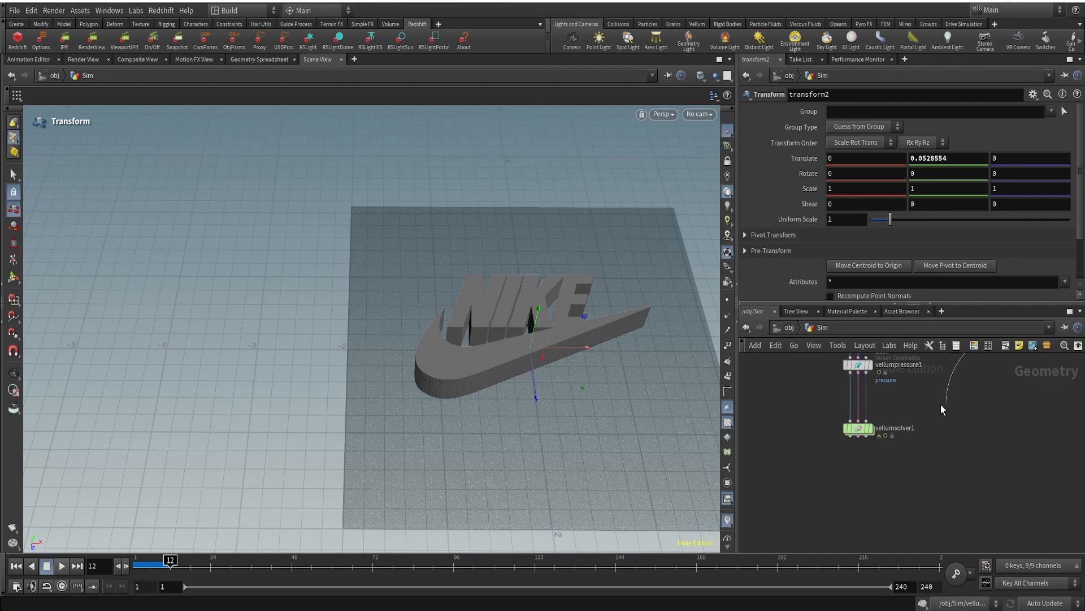
click(866, 421)
Return to frame 1 and display vellumsolver1, framing the logo collider on the flat cloth.
click(15, 567)
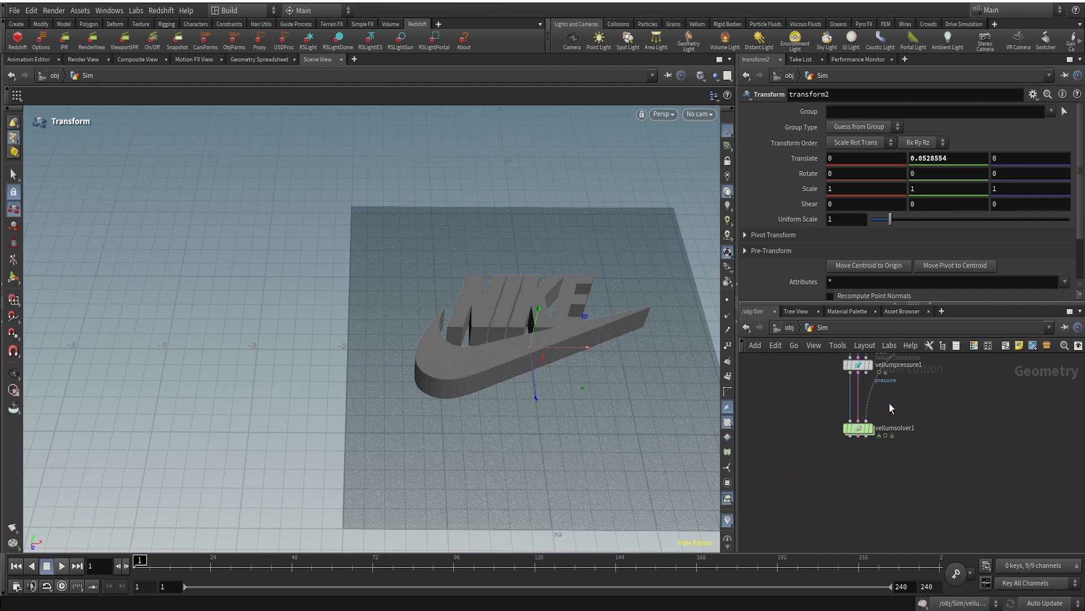
scroll(899, 416, up, 3)
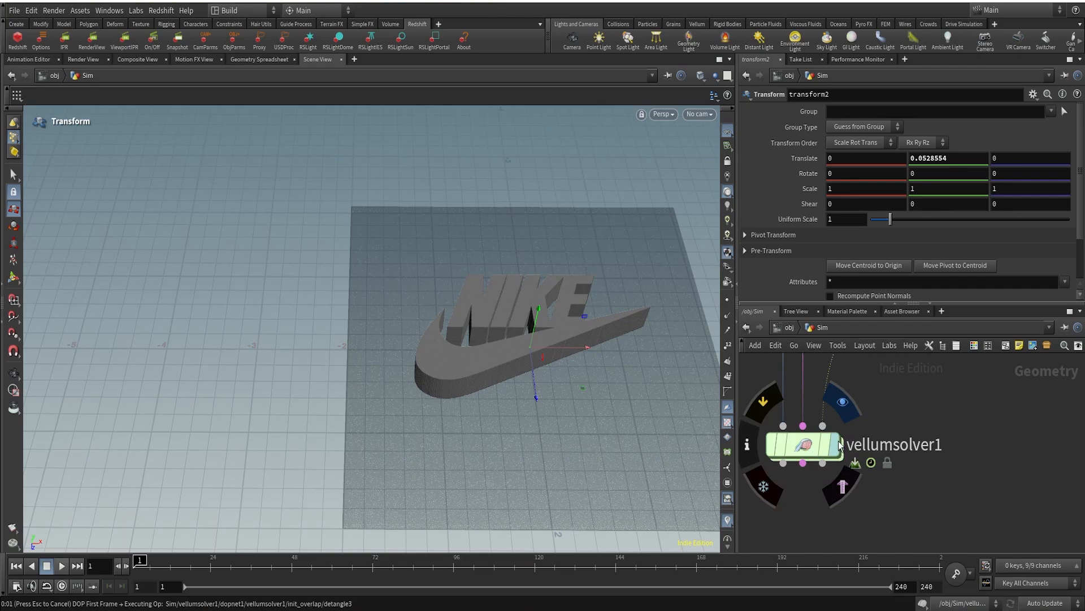
click(835, 445)
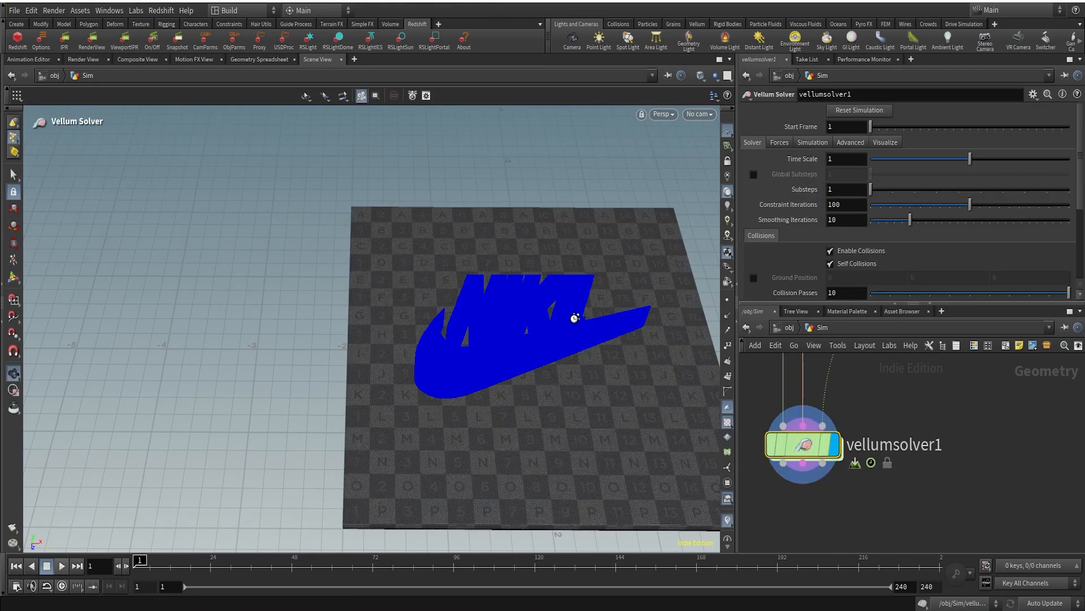
alt+middle_drag(509, 346, 441, 365)
alt+right_drag(440, 366, 574, 260)
alt+drag(575, 260, 520, 389)
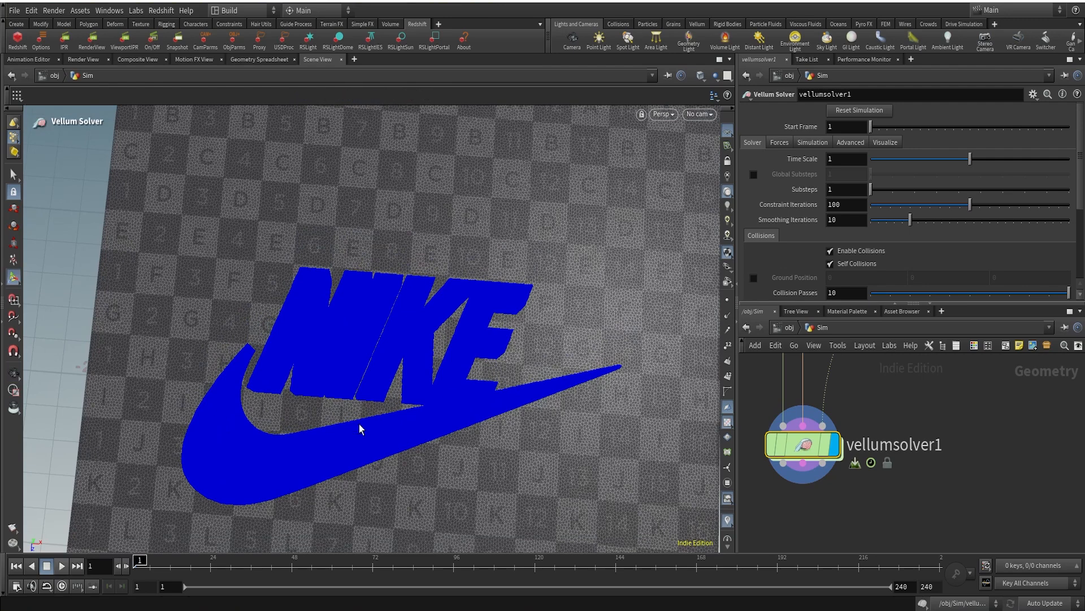
Play the simulation, dismiss the error dialog and examine the cloth inflating around the logo collider at frame 9.
click(62, 567)
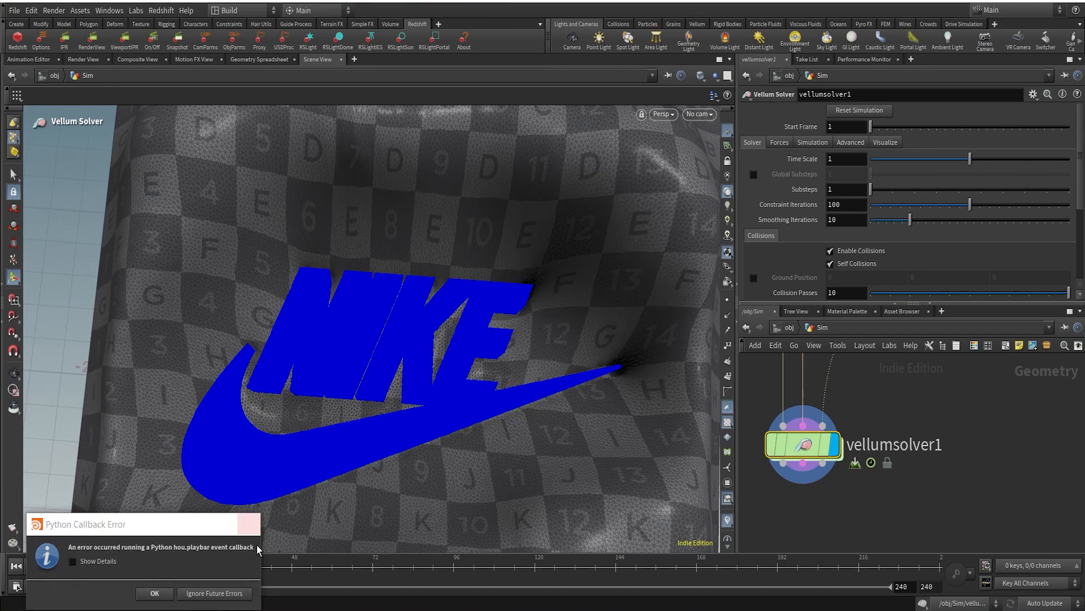
click(250, 526)
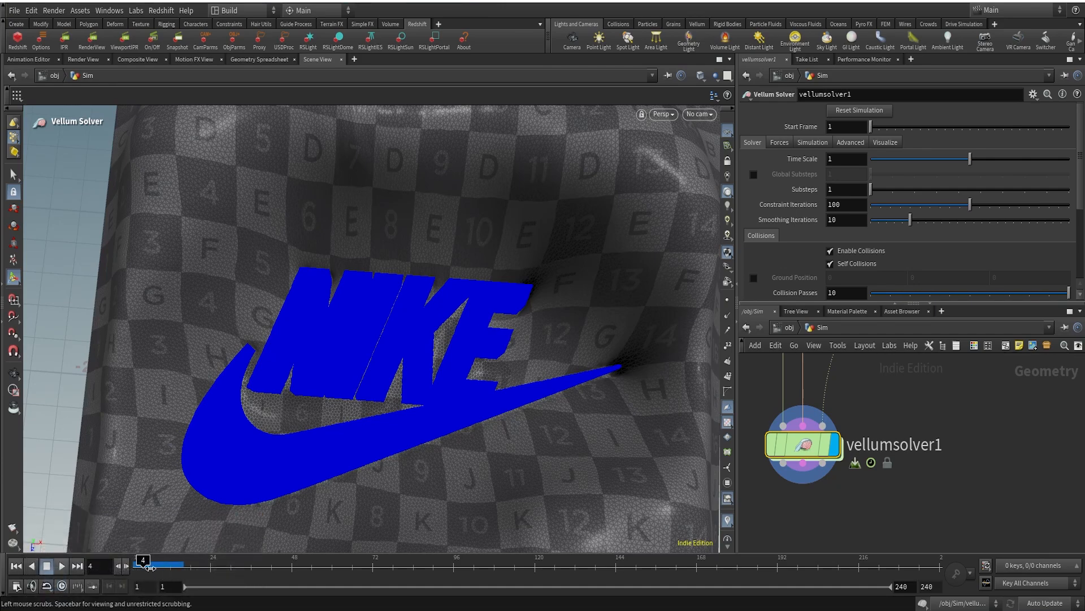
drag(140, 560, 164, 563)
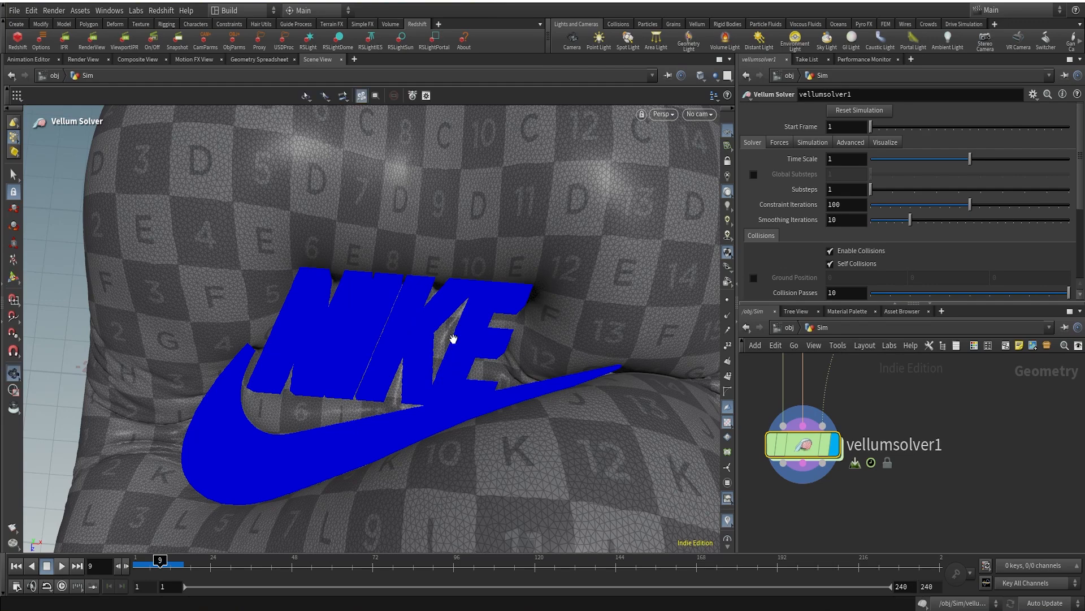
alt+right_drag(453, 338, 444, 368)
alt+drag(443, 368, 458, 274)
alt+right_drag(458, 274, 431, 334)
alt+middle_drag(431, 334, 504, 375)
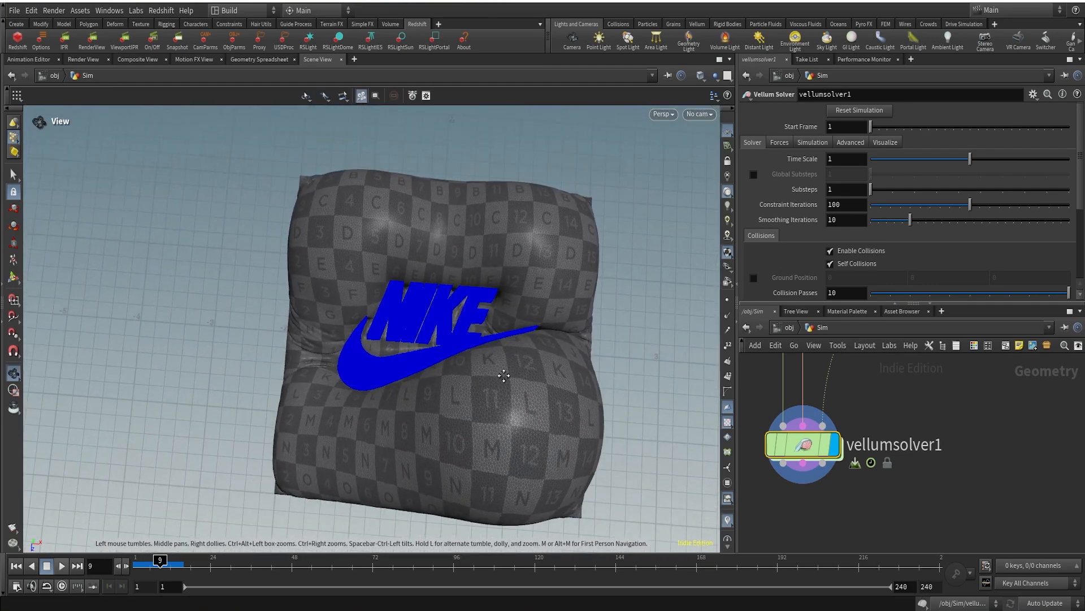
alt+right_drag(504, 375, 503, 346)
alt+drag(504, 347, 516, 351)
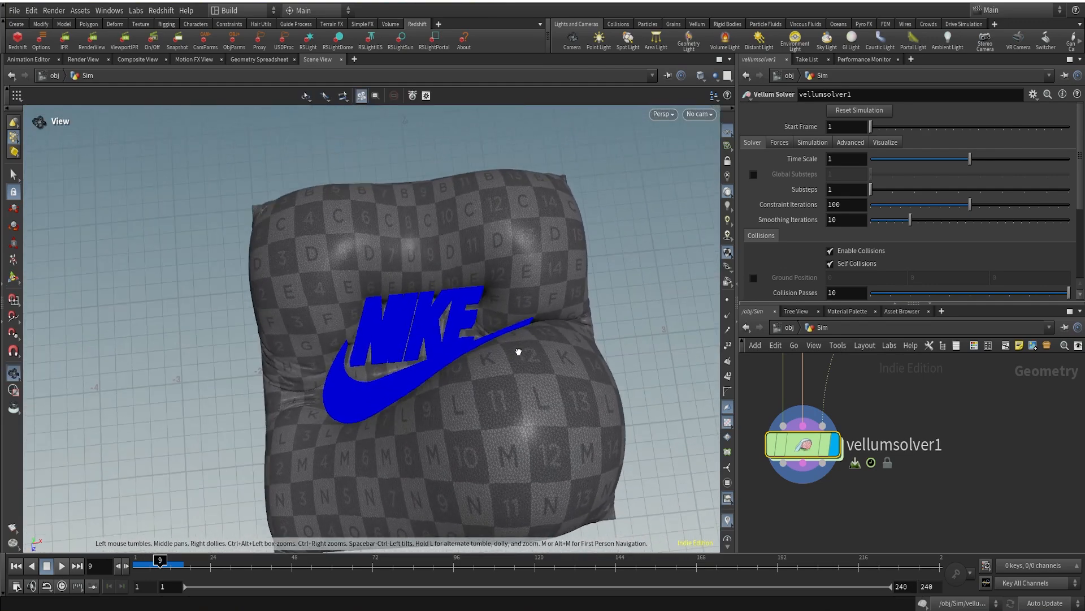
Hide the reference grid in the viewport and reframe the inflated cloth.
click(728, 138)
alt+right_drag(526, 308, 499, 334)
alt+middle_drag(500, 335, 488, 308)
alt+right_drag(488, 308, 498, 250)
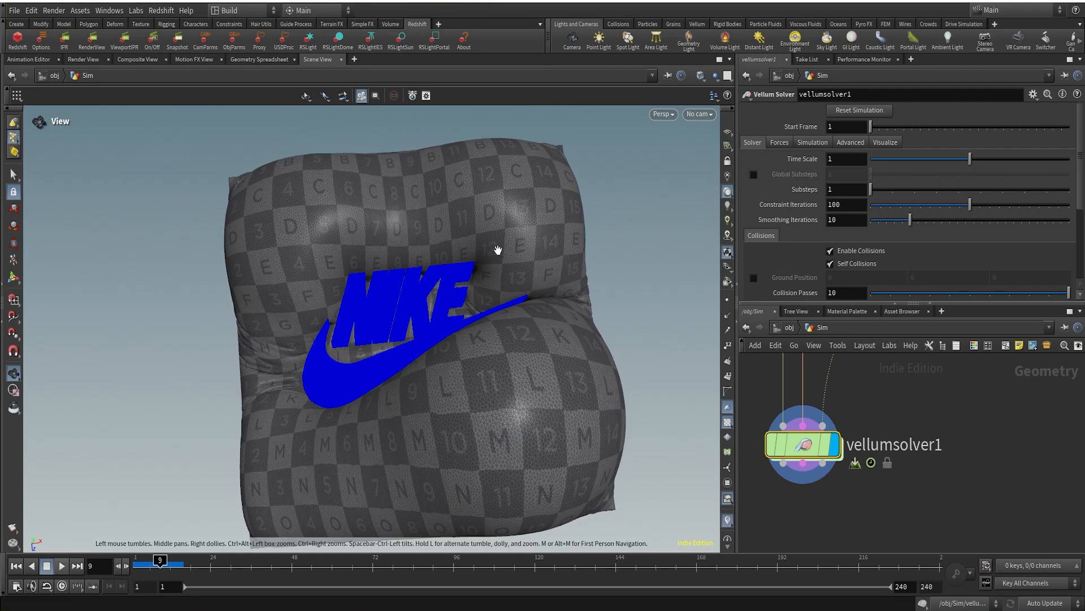
alt+middle_drag(489, 299, 478, 279)
Examine from several angles how the inflated cloth meets the logo at frame 13, and return to frame 1.
mouse_move(162, 559)
mouse_down()
mouse_move(135, 558)
mouse_move(178, 553)
mouse_up()
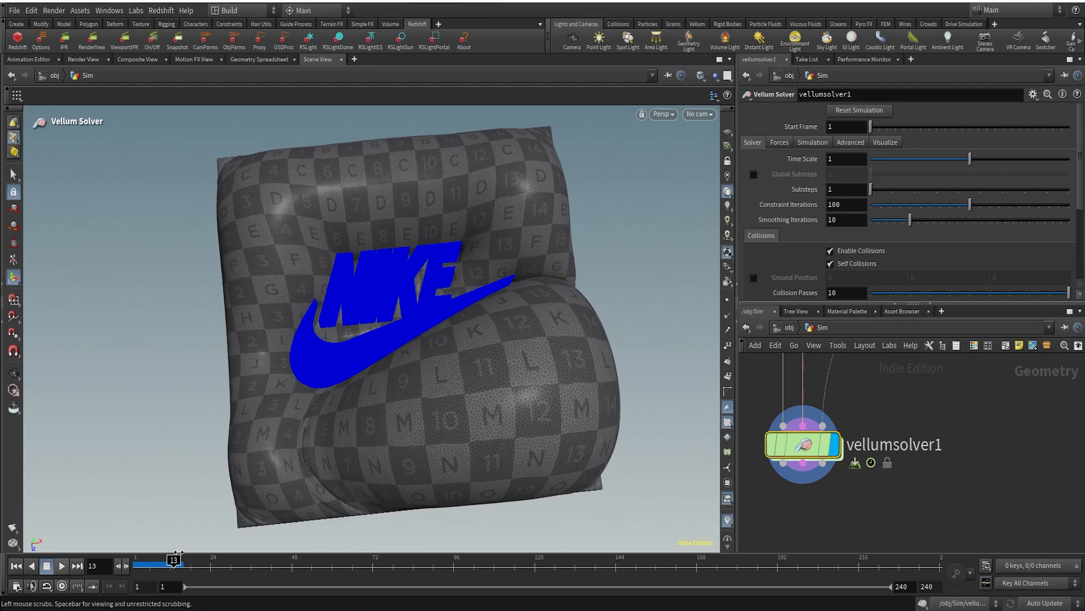
key(Escape)
right_drag(358, 431, 412, 480)
drag(411, 480, 444, 317)
right_drag(426, 469, 419, 362)
middle_drag(419, 362, 451, 255)
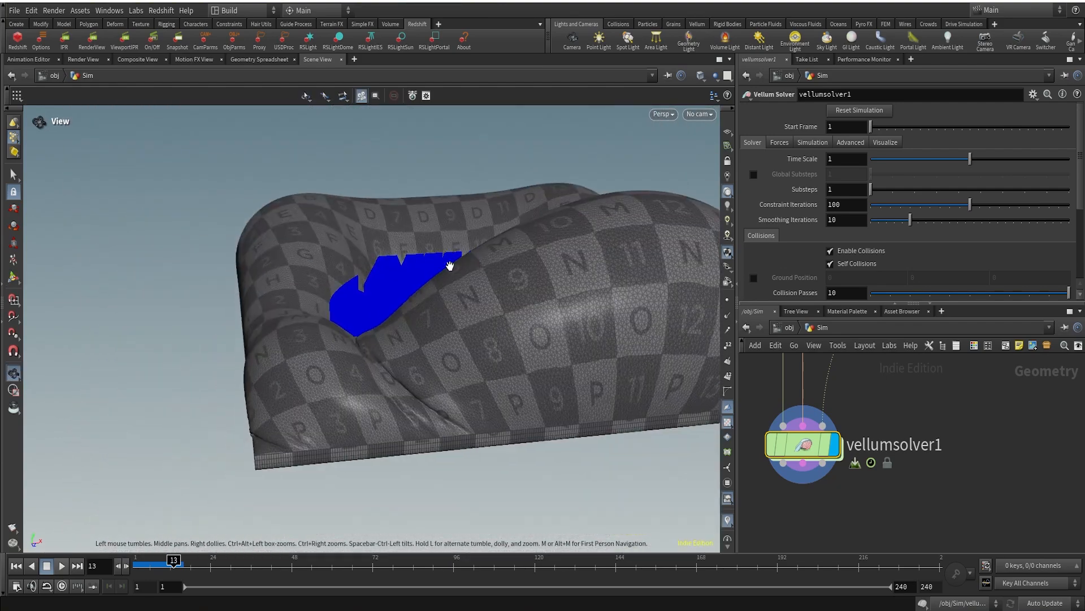
drag(442, 355, 509, 421)
middle_drag(362, 352, 466, 385)
drag(465, 385, 324, 403)
right_drag(429, 314, 446, 390)
drag(445, 390, 431, 351)
middle_drag(431, 350, 429, 279)
key(Return)
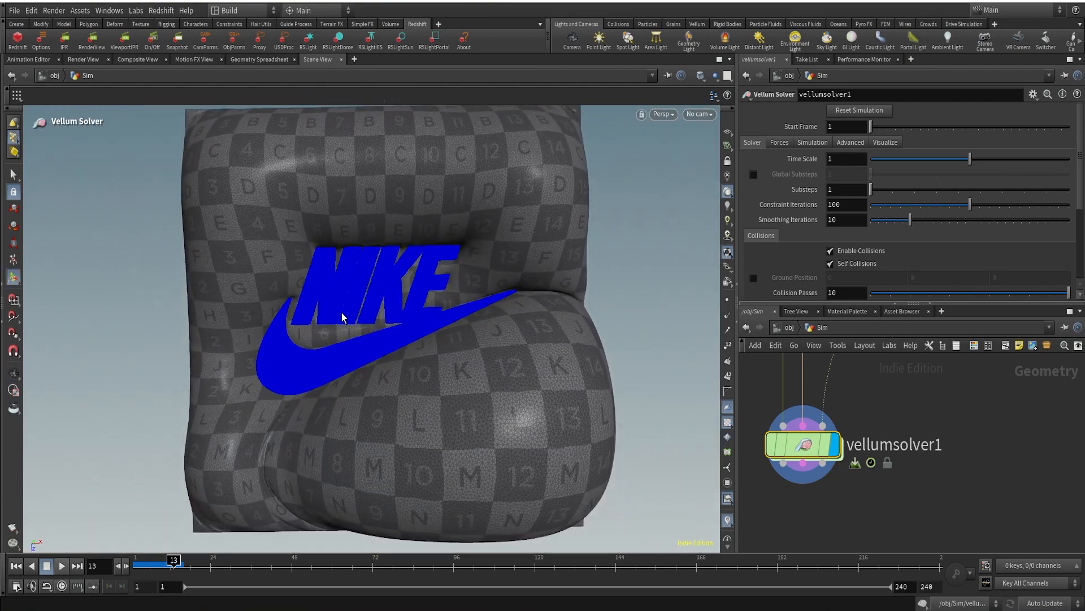
scroll(964, 450, down, 4)
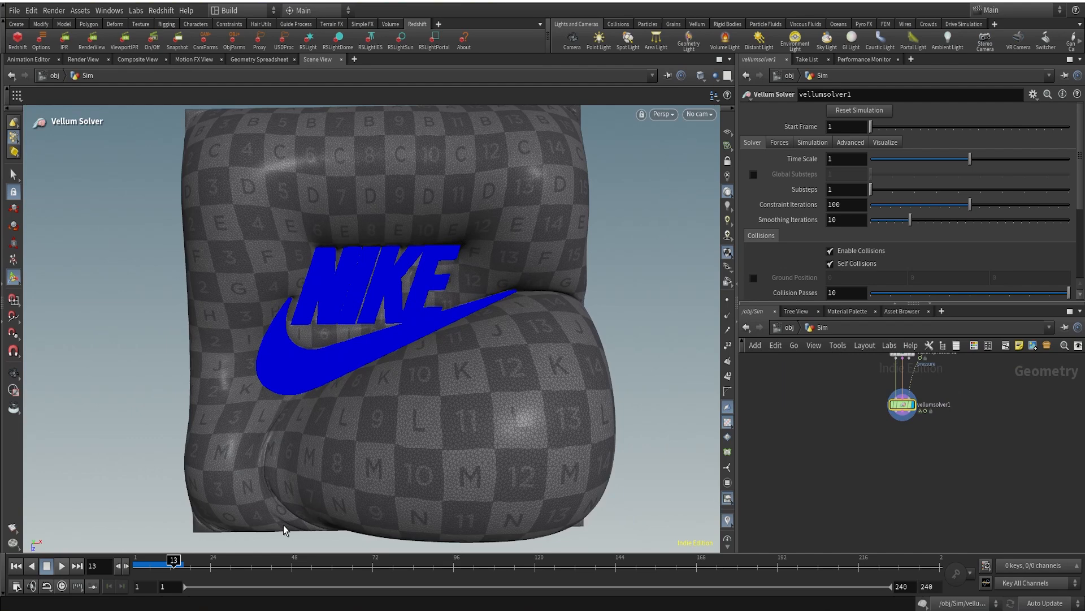
key(ctrl+Up)
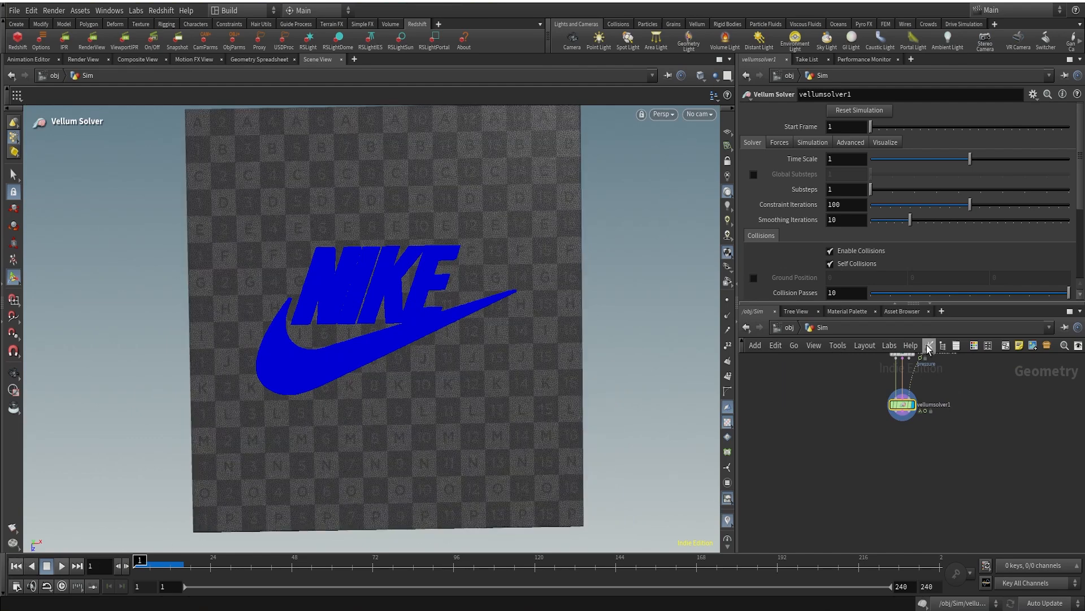
Enter vellumsolver1's internal forces network and disable the dynamics simulation.
key(i)
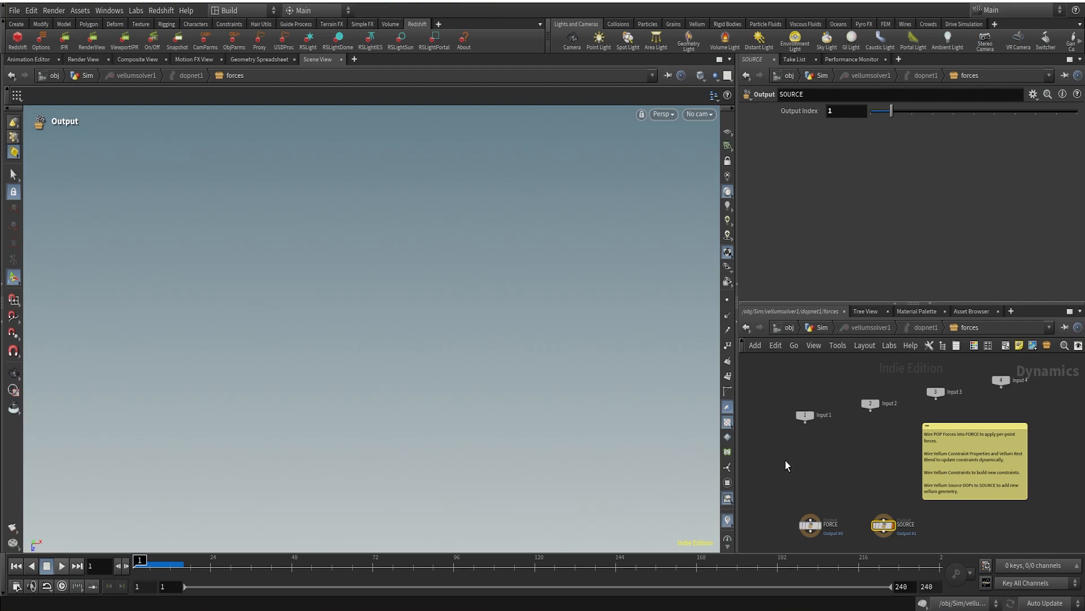
scroll(873, 529, up, 2)
click(923, 603)
middle_drag(866, 441, 889, 402)
scroll(862, 407, up, 4)
scroll(823, 410, down, 5)
middle_drag(817, 417, 855, 421)
scroll(855, 422, up, 2)
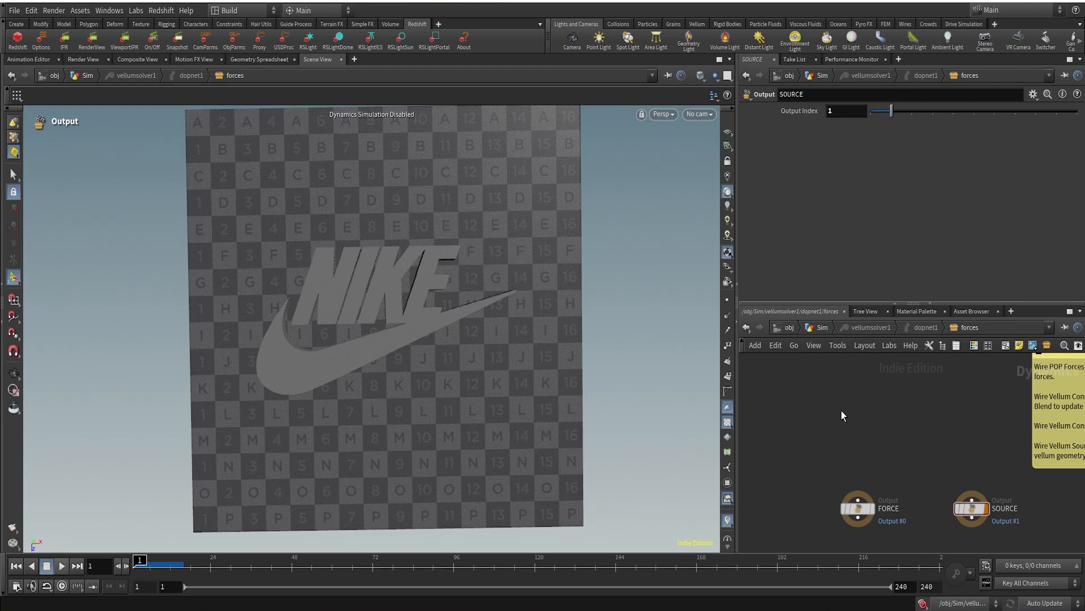
Add a Vellum Constraint Properties node above the FORCE output and wire it into FORCE.
key(Tab)
text(vellco)
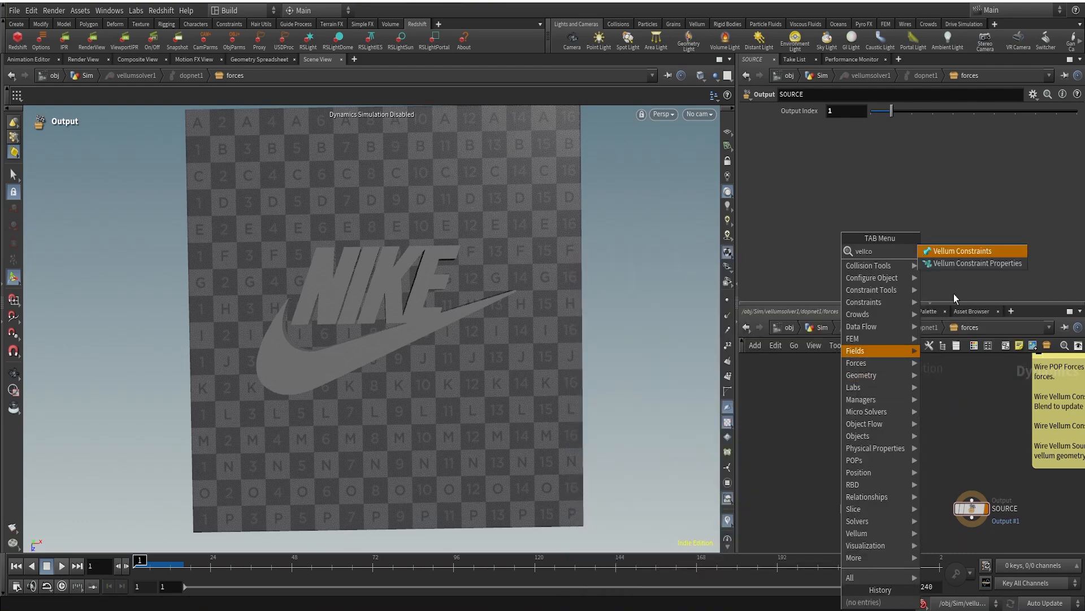
click(965, 262)
click(867, 391)
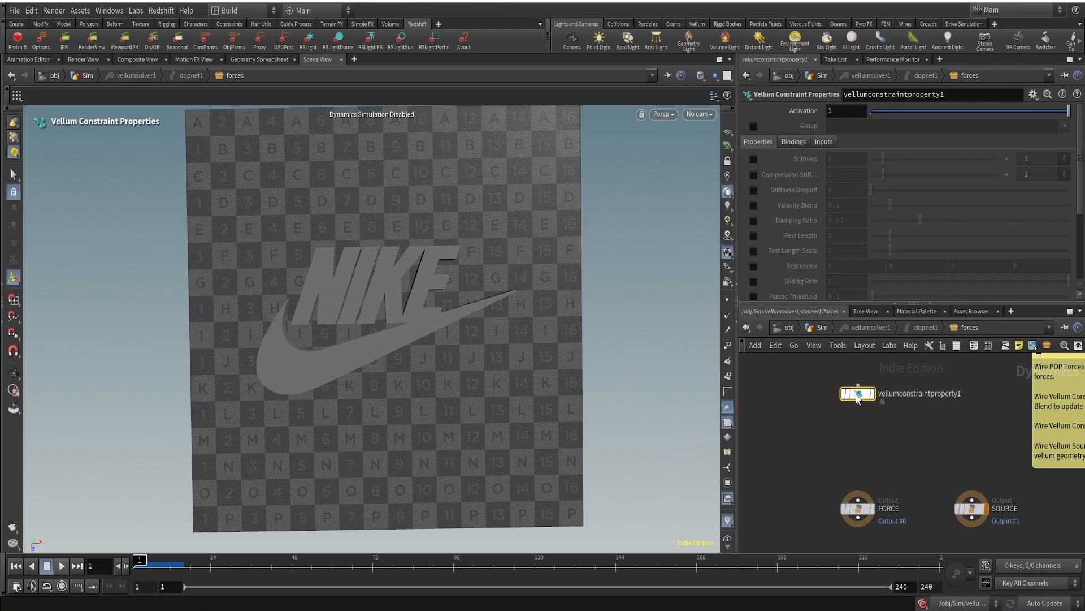
drag(858, 402, 864, 491)
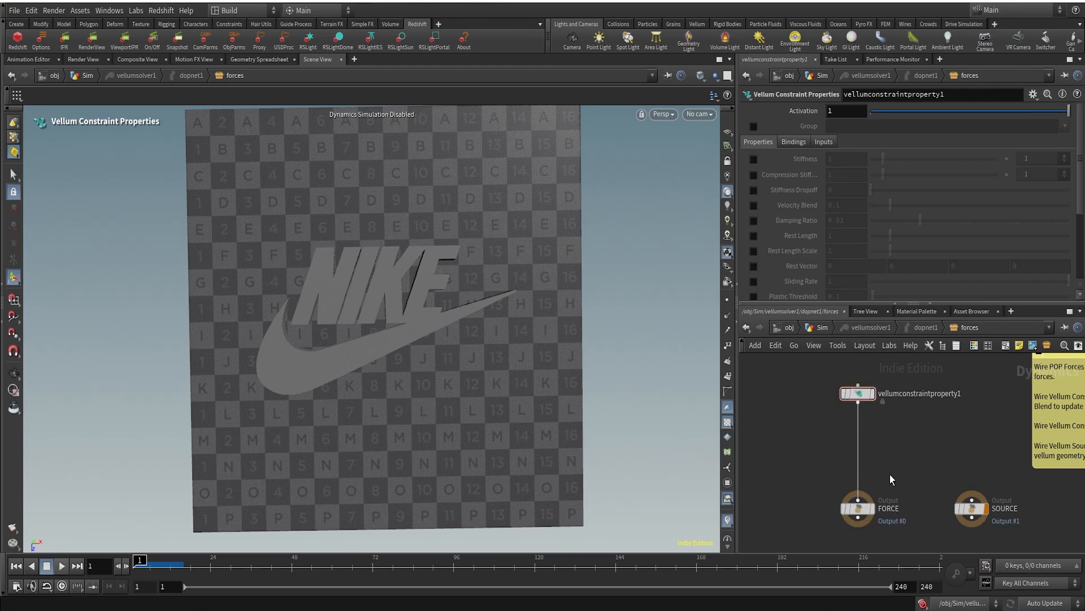
scroll(883, 459, up, 2)
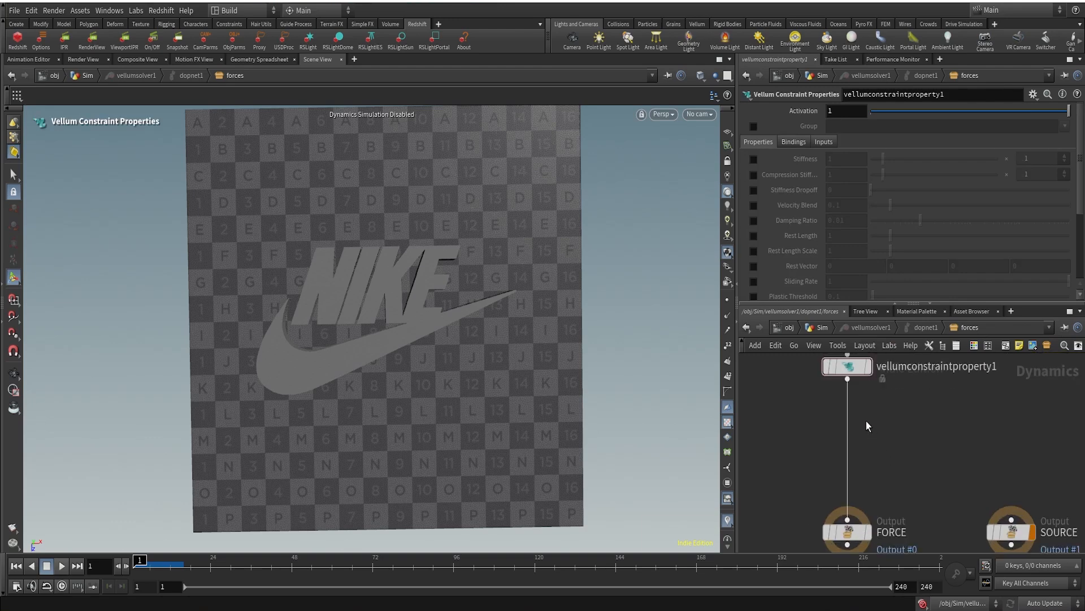
Restrict the constraint properties node to the stretch_pressure group and enable its Rest Length Scale override.
click(754, 126)
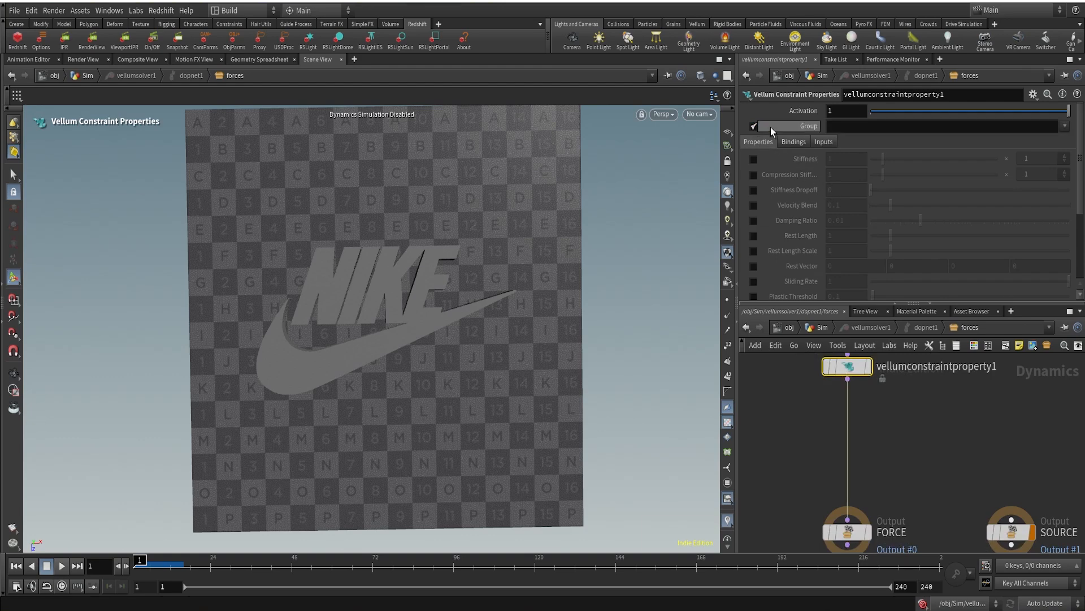
click(1064, 127)
click(1065, 131)
click(943, 456)
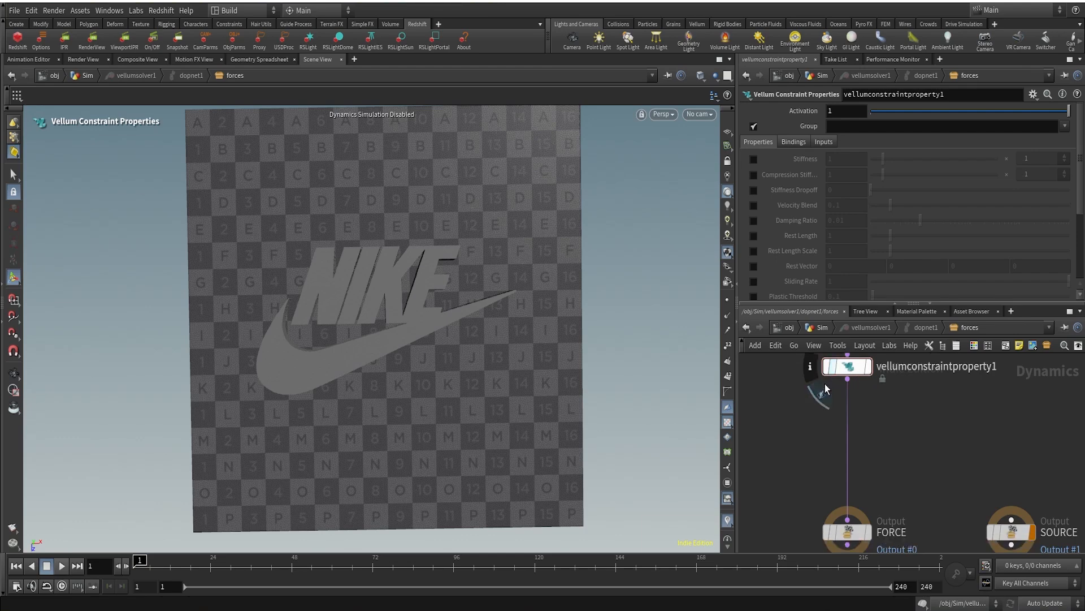
click(851, 366)
click(1064, 126)
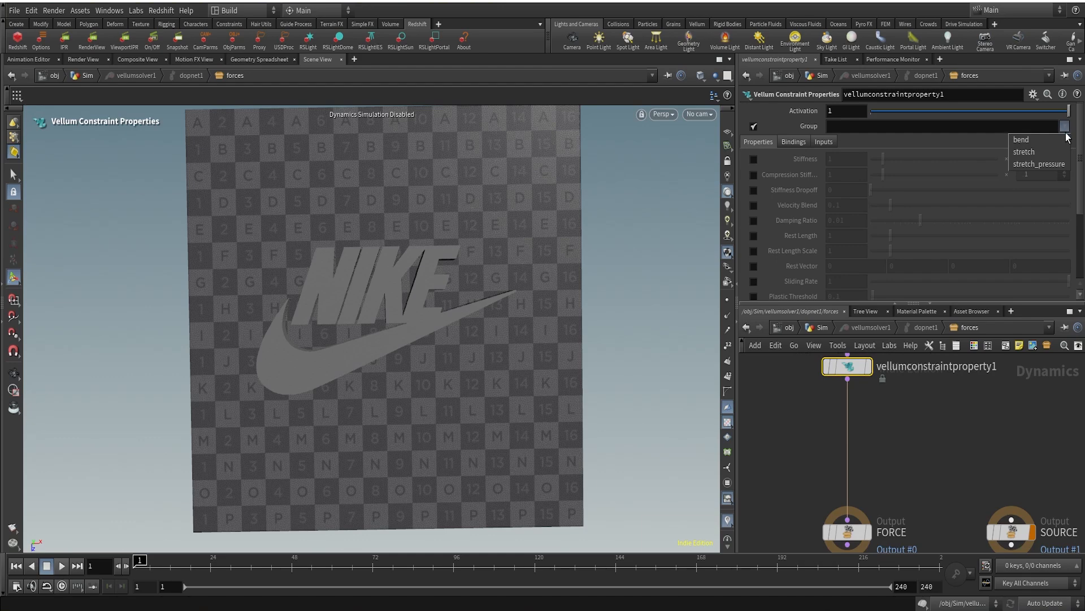
click(1043, 163)
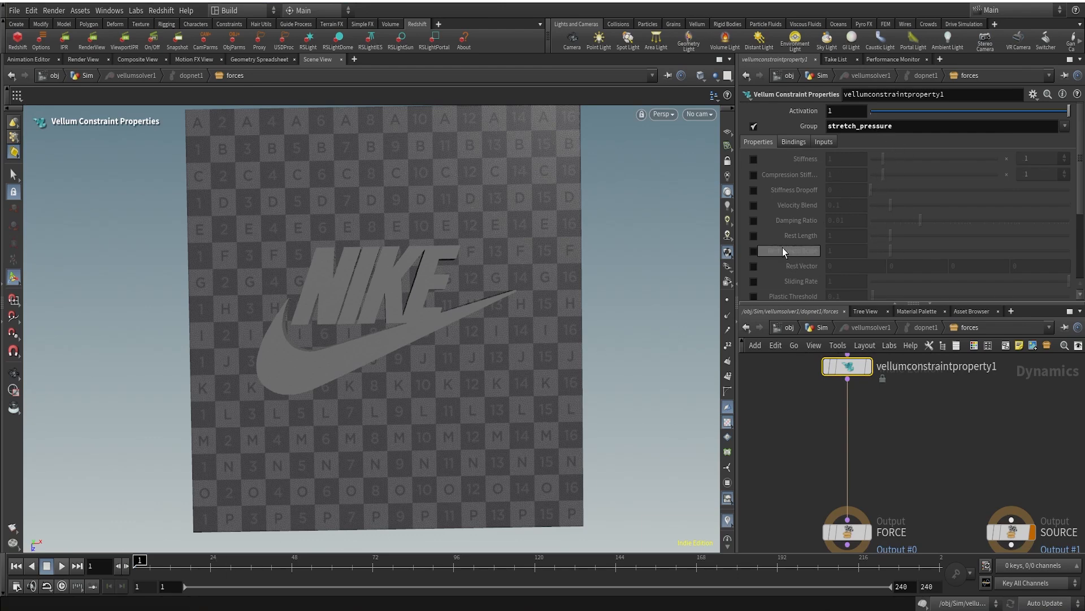
click(753, 250)
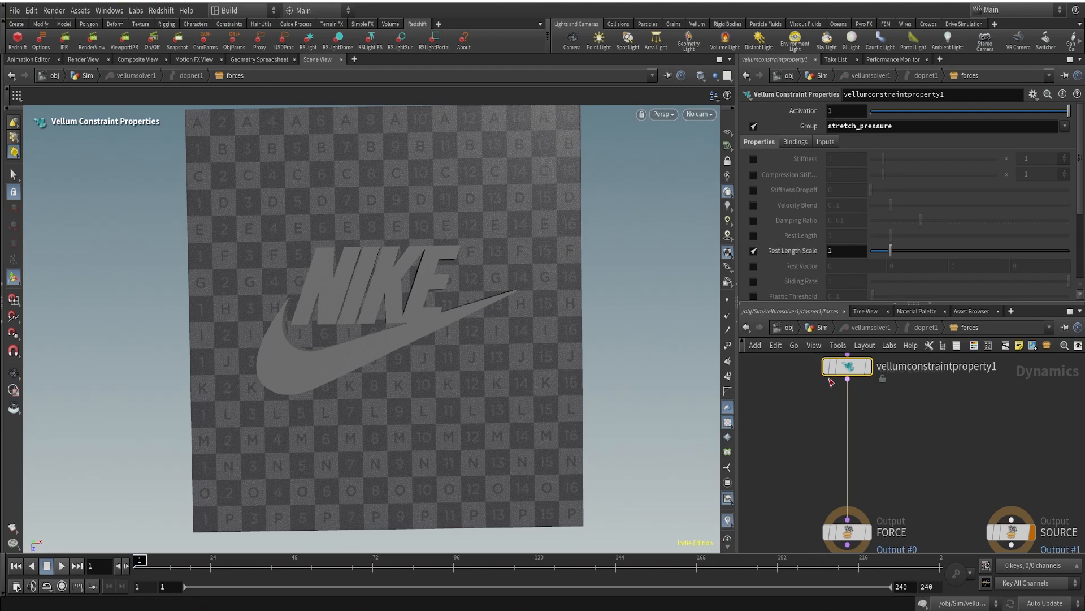
Go back to the Sim network and set vellumpressure1's Rest Length Scale to 1.
click(823, 328)
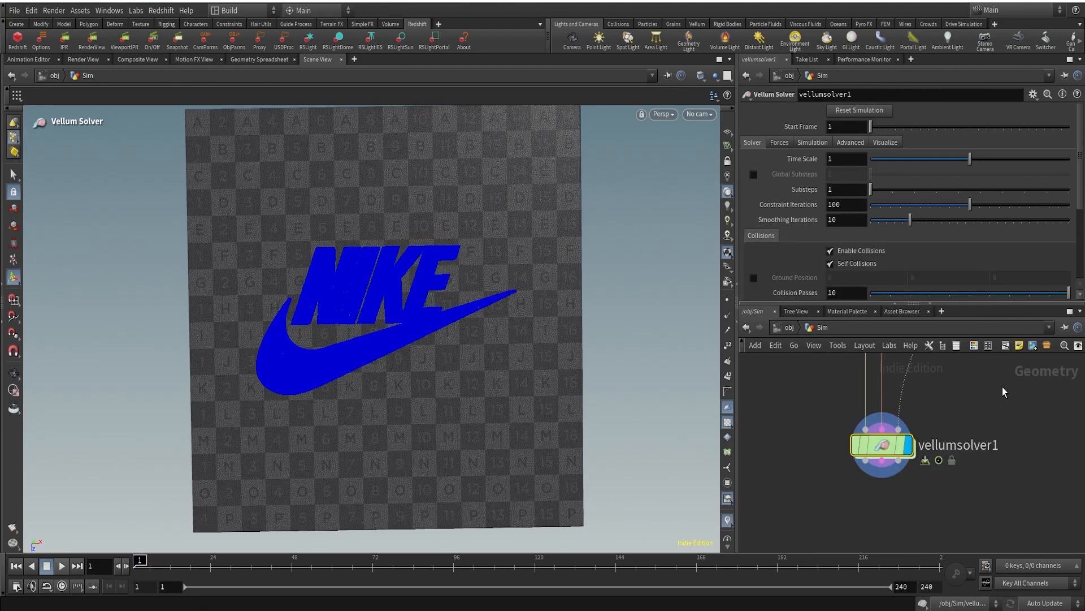
scroll(988, 395, up, 5)
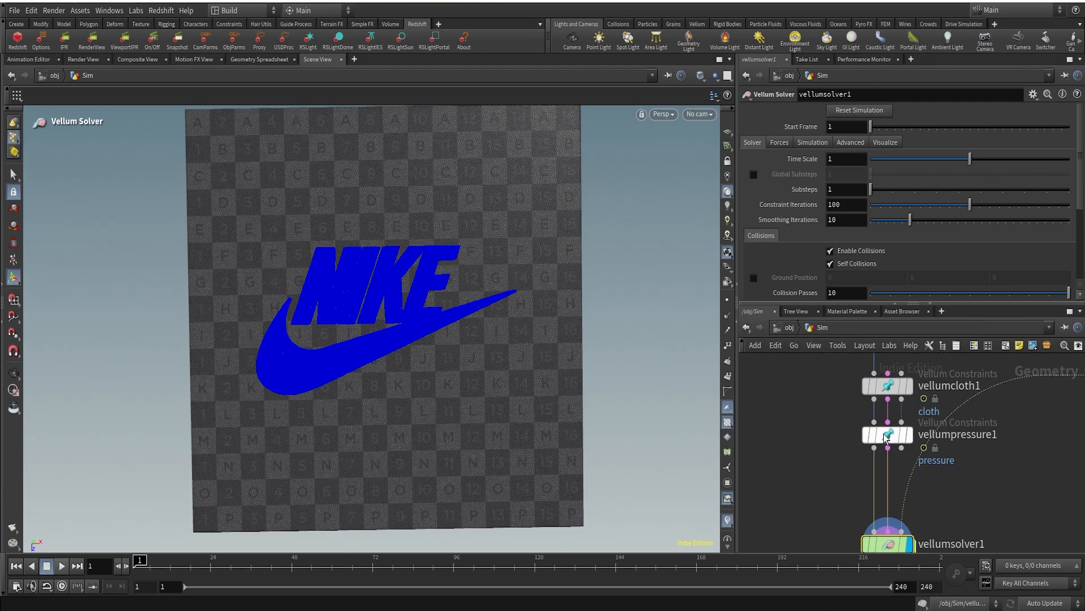
click(880, 436)
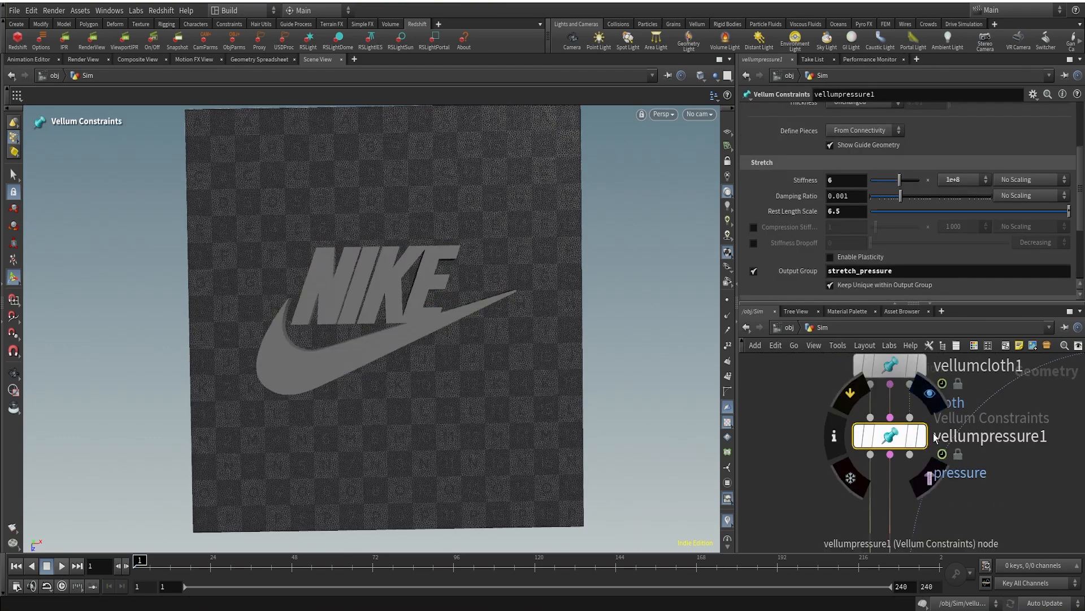
drag(852, 208, 788, 207)
text(1)
key(Return)
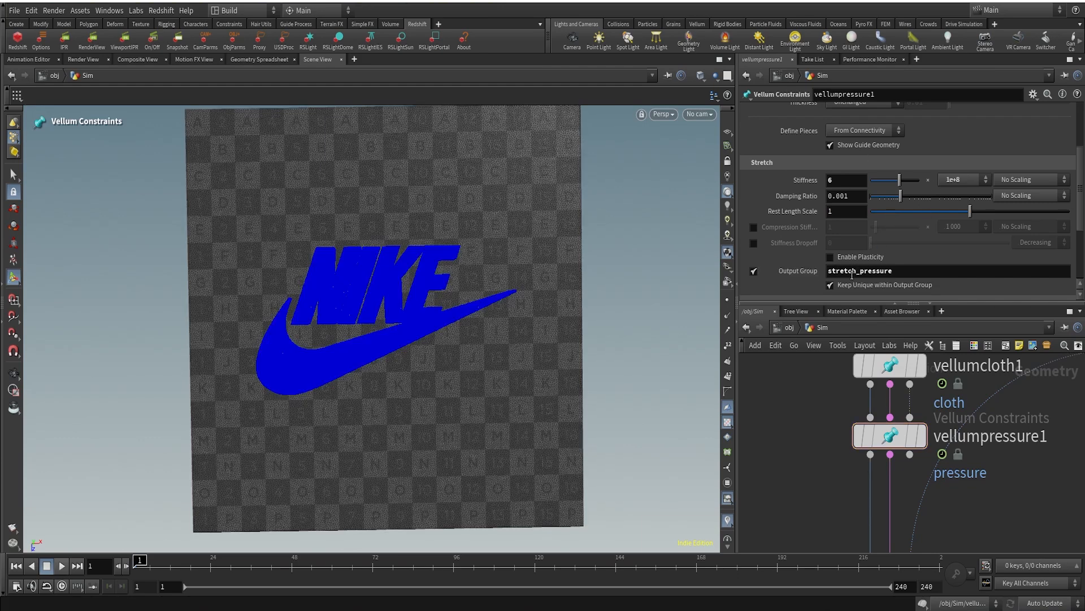
Reopen the solver's forces network and keyframe the constraint properties' Rest Length Scale at 1 on frame 1.
scroll(810, 439, down, 3)
double_click(835, 499)
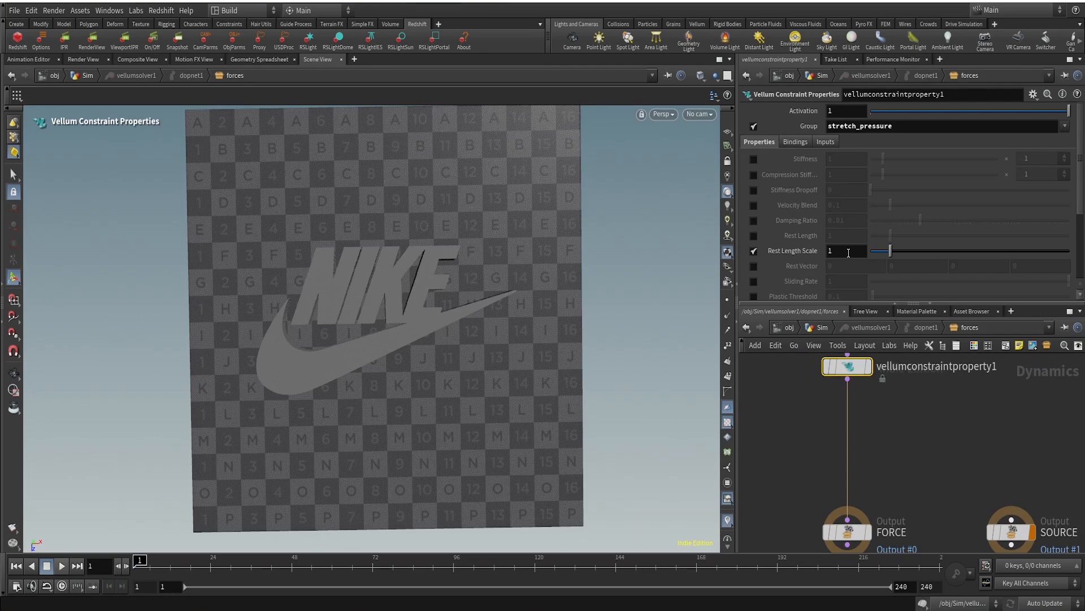
alt+click(848, 252)
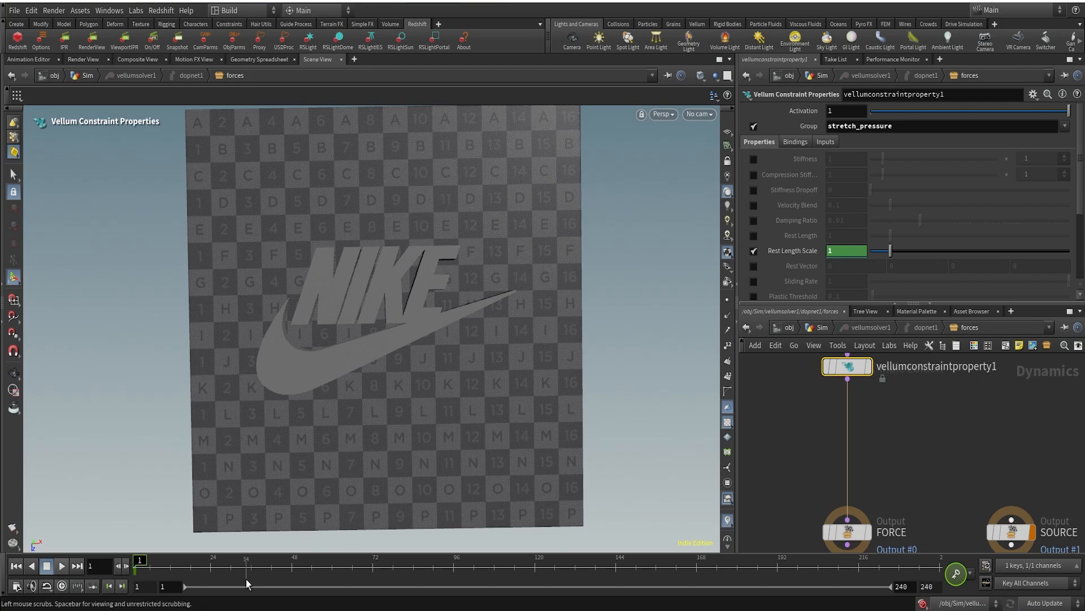
Set the constraint properties' Rest Length Scale to 6.5 at frame 35 and key it.
click(249, 566)
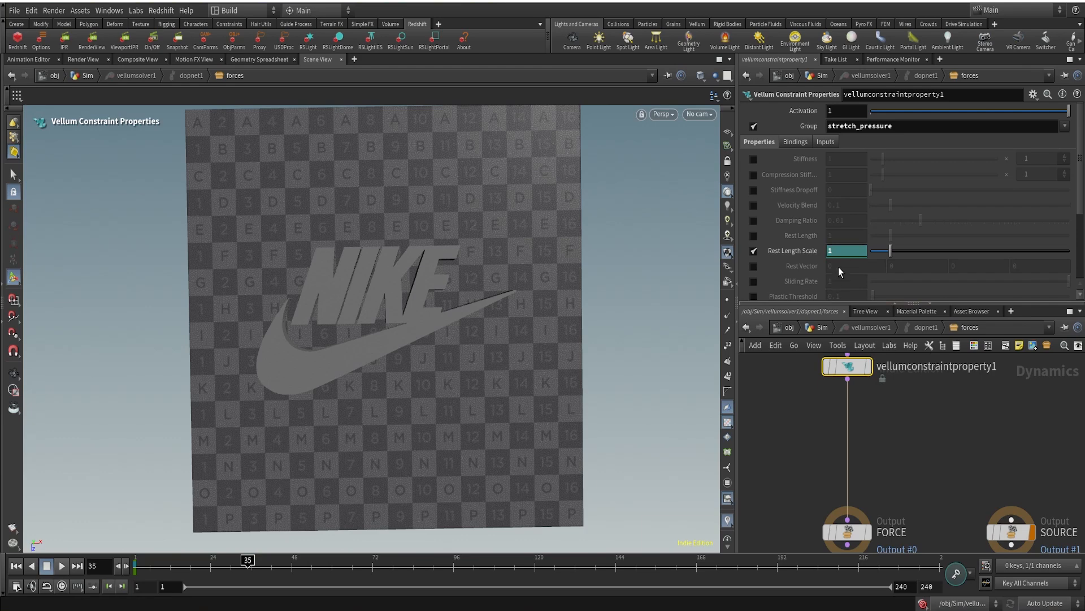
drag(842, 251, 744, 252)
text(6.5)
key(Return)
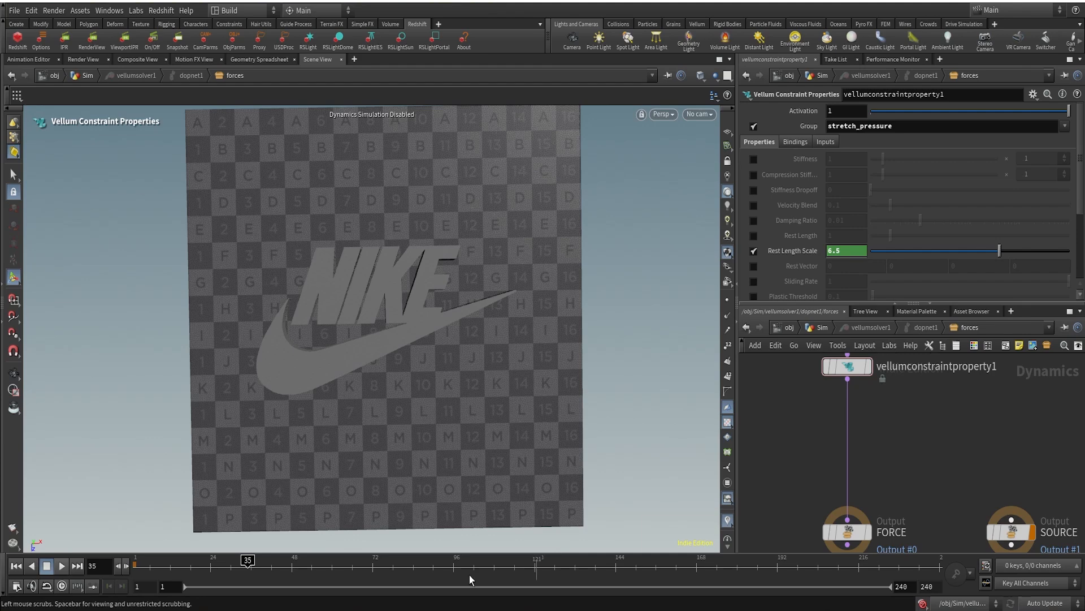
Return to frame 1, go back up to the Sim network and play the simulation.
click(15, 567)
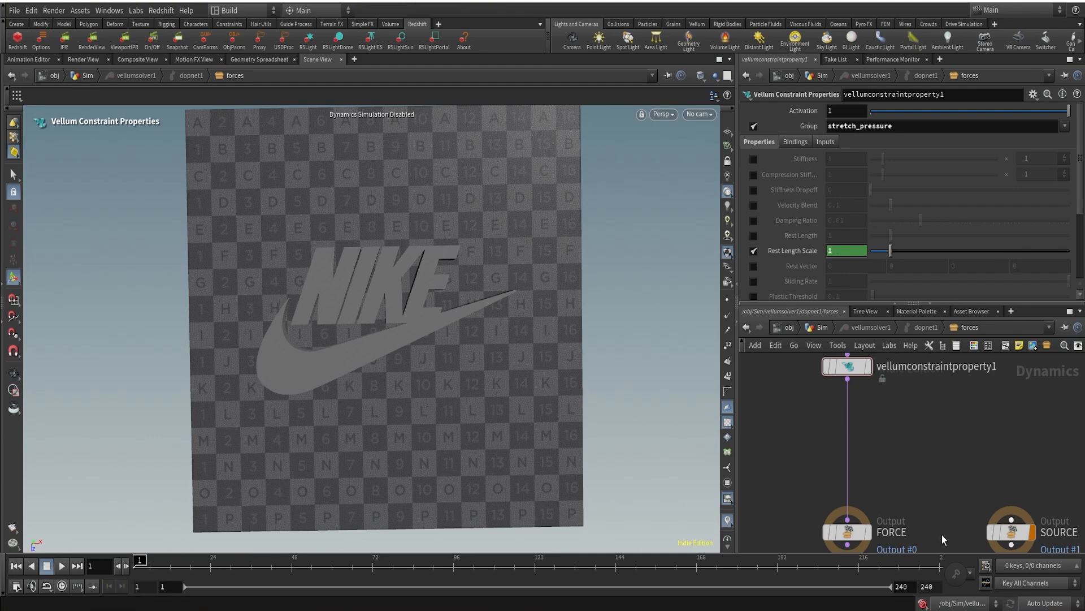
mouse_move(148, 561)
mouse_down()
mouse_move(257, 556)
mouse_move(135, 560)
mouse_move(254, 547)
mouse_move(137, 560)
mouse_up()
click(823, 328)
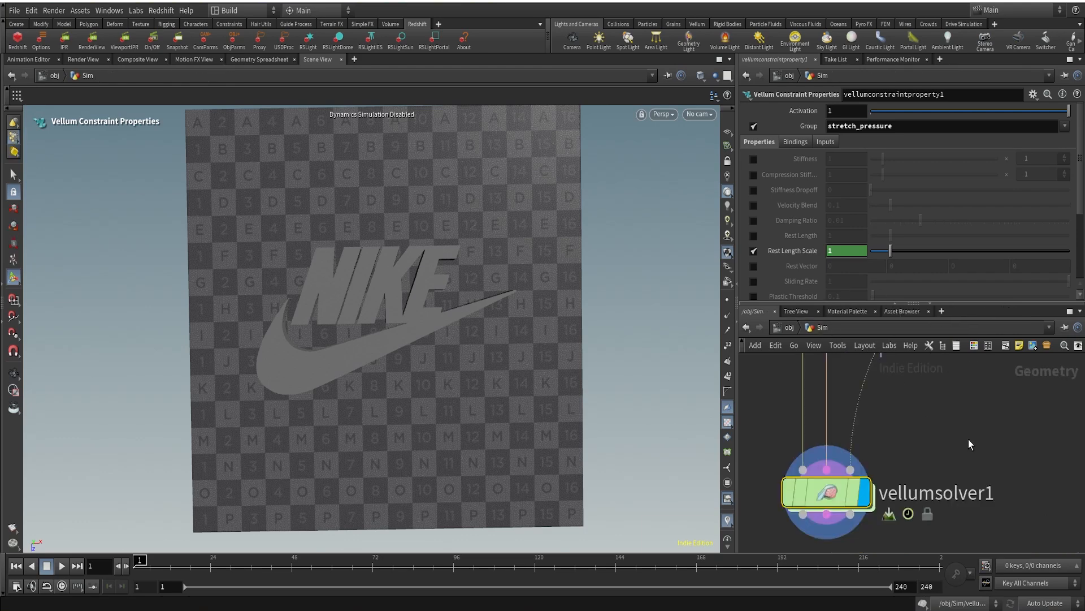
click(62, 567)
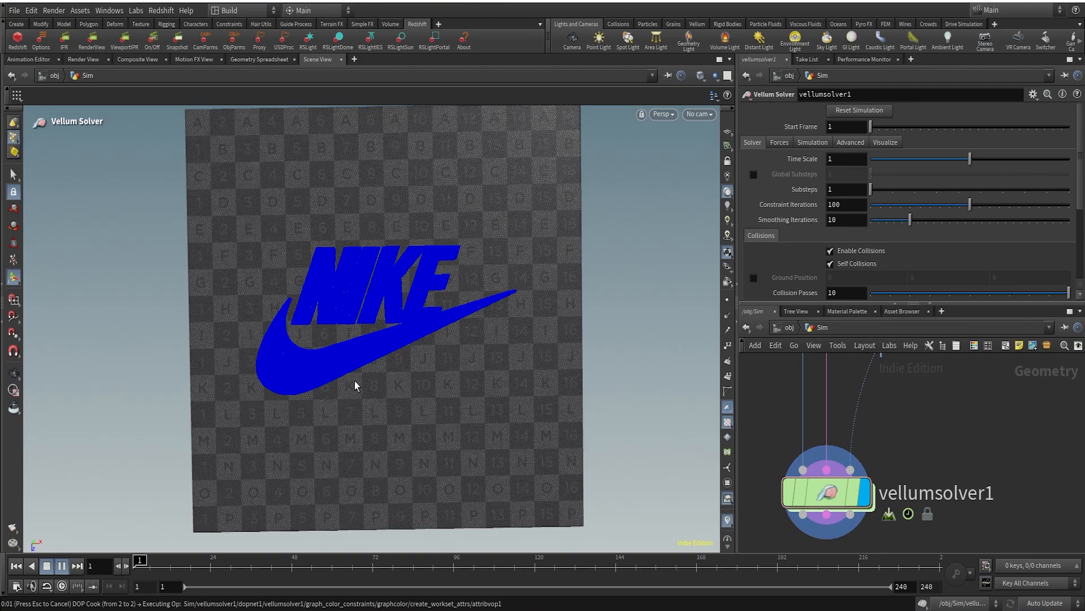